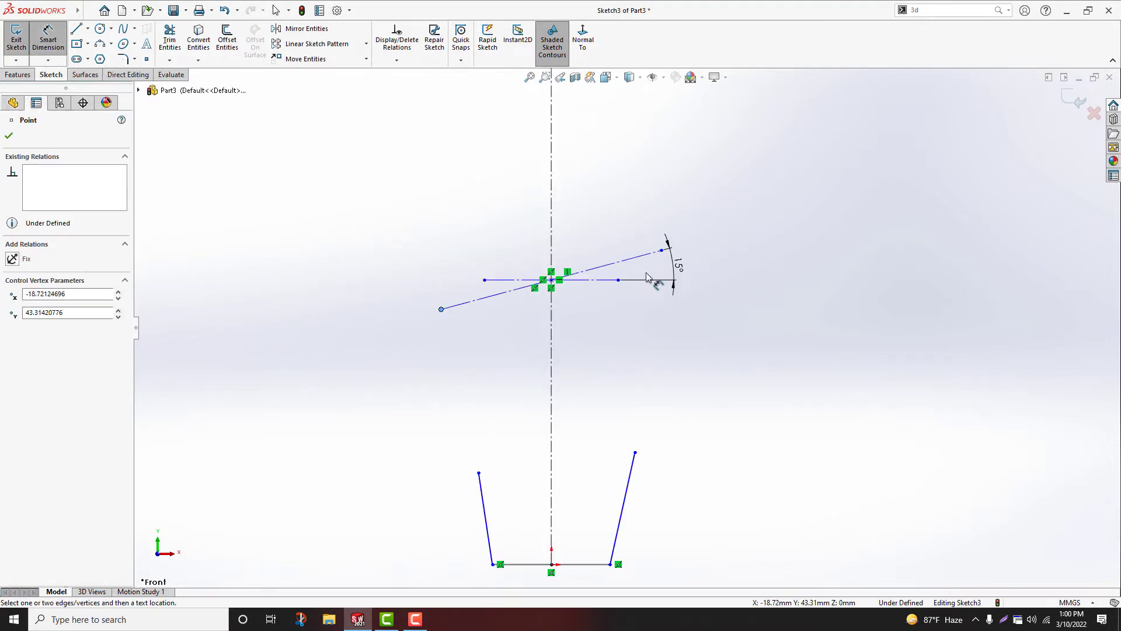
- Dimension the horizontal distance between the slanted construction line's endpoints as 100 mm
{"action": "left_click", "coordinate": [662, 250]}
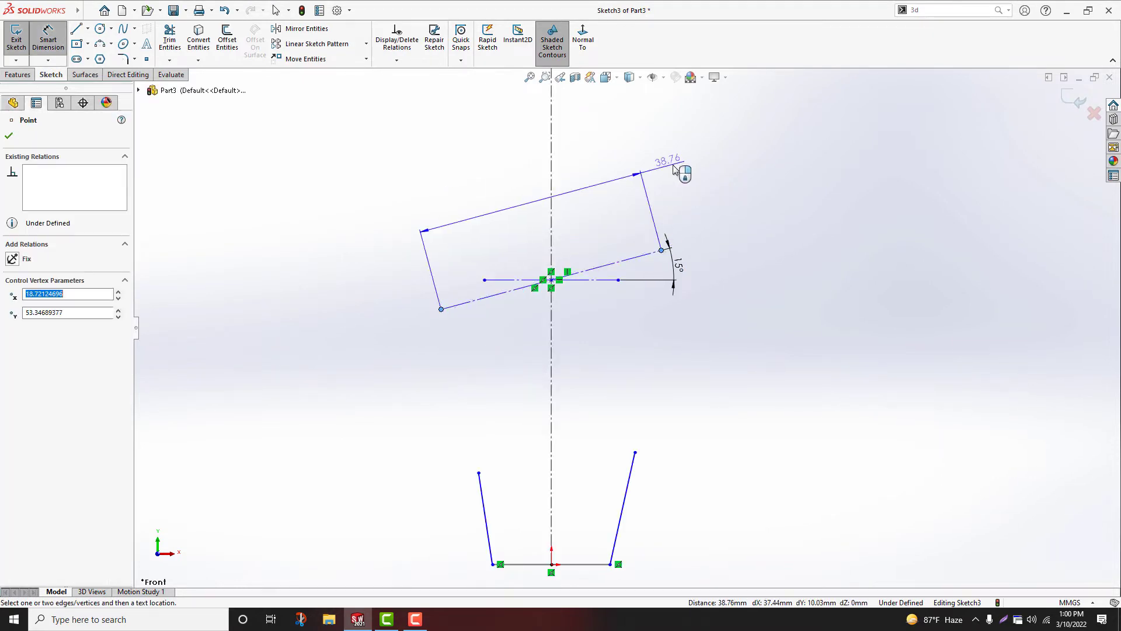
{"action": "left_click", "coordinate": [612, 186]}
{"action": "type", "text": "100"}
{"action": "key", "text": "Return"}
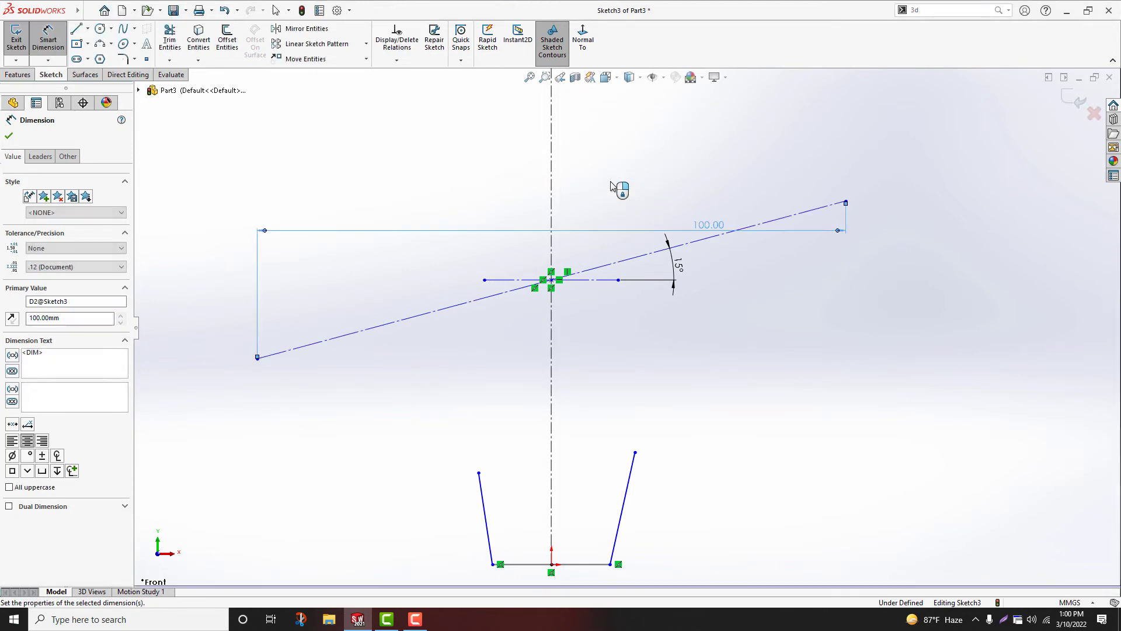
{"action": "scroll", "coordinate": [625, 325], "scroll_direction": "up", "scroll_amount": 2}
{"action": "right_click", "coordinate": [728, 306]}
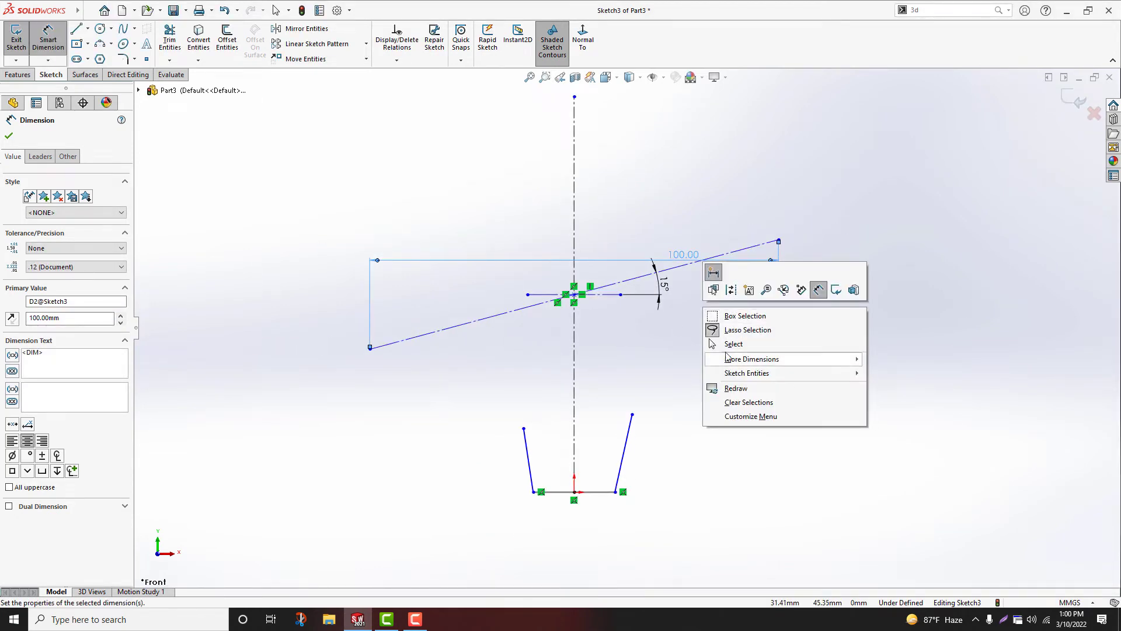
{"action": "left_click", "coordinate": [731, 344]}
- Move the slanted construction line higher up the vertical centreline and stretch the right side line's upper end upward
{"action": "mouse_move", "coordinate": [577, 294]}
{"action": "left_mouse_down"}
{"action": "mouse_move", "coordinate": [581, 199]}
{"action": "mouse_move", "coordinate": [576, 223]}
{"action": "left_mouse_up"}
{"action": "left_click", "coordinate": [812, 253]}
{"action": "left_click_drag", "start_coordinate": [633, 414], "coordinate": [646, 362]}
- Make the two side lines symmetric about the vertical centreline and stretch the left line's upper end upward
{"action": "left_click", "coordinate": [628, 455]}
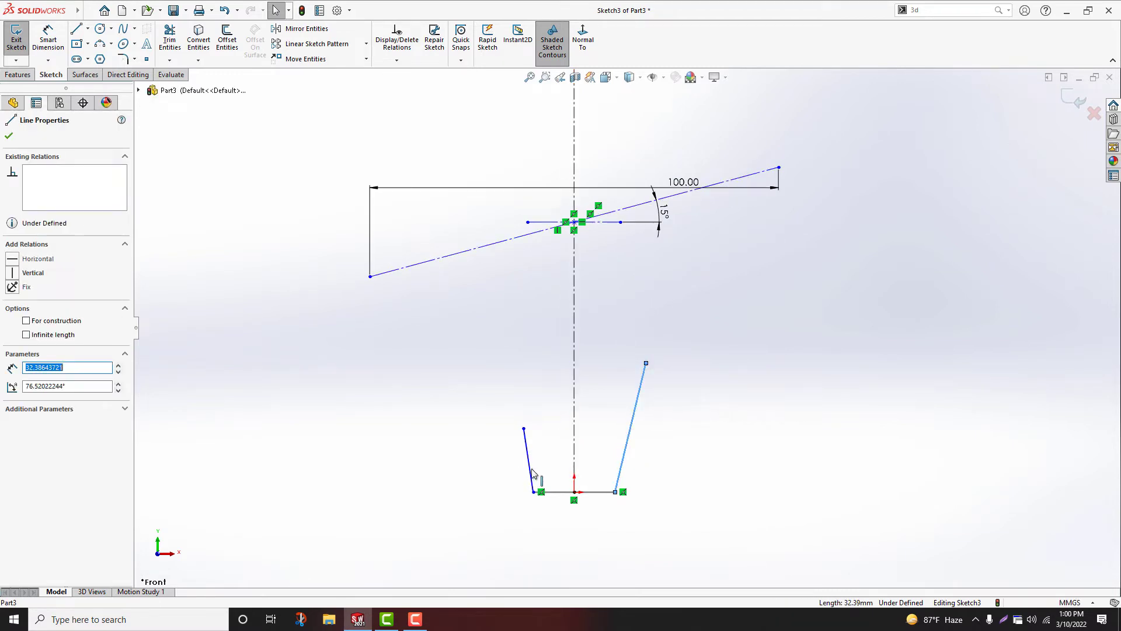
{"action": "left_click", "coordinate": [574, 466], "text": "ctrl"}
{"action": "left_click", "coordinate": [530, 467], "text": "ctrl"}
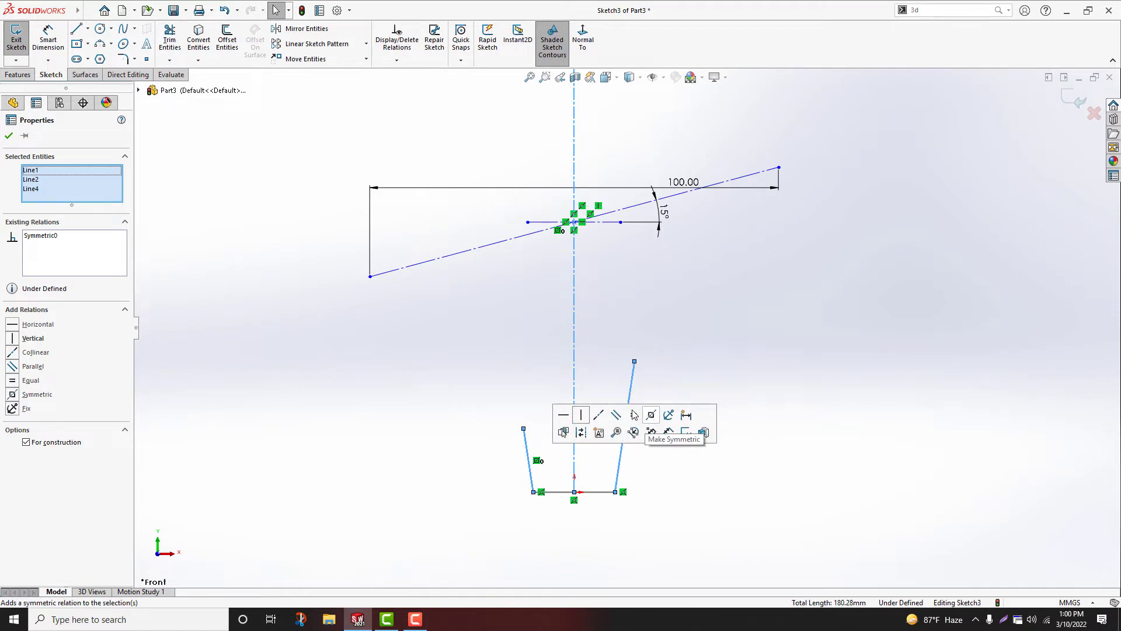
{"action": "left_click", "coordinate": [652, 415]}
{"action": "left_click_drag", "start_coordinate": [524, 428], "coordinate": [518, 382]}
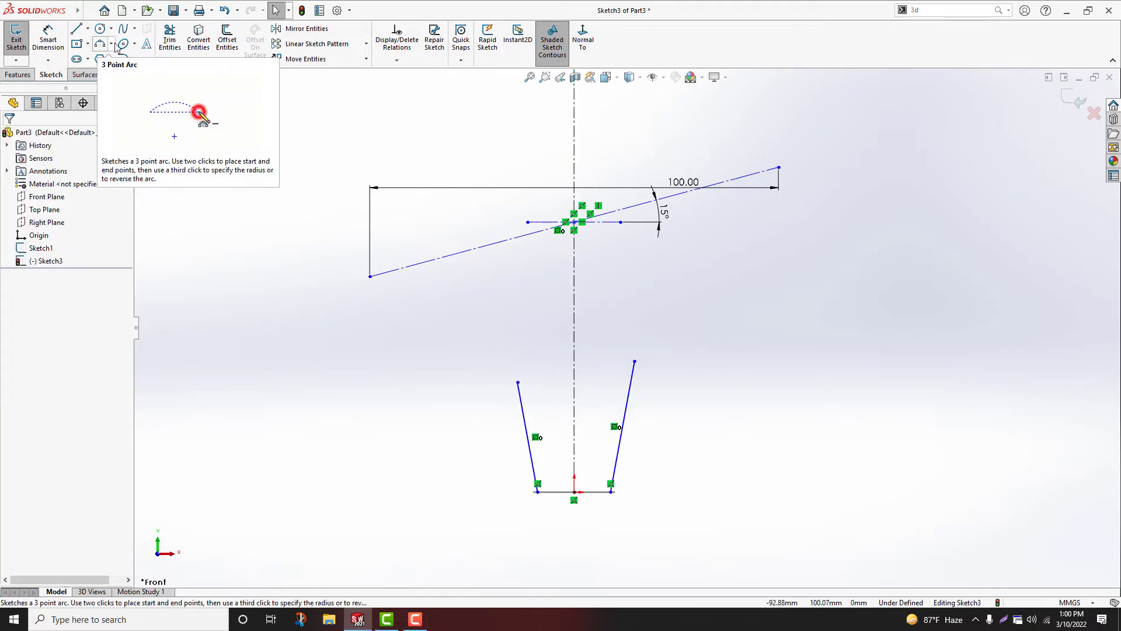
- Sketch a three-point arc of about 31 mm radius from the slanted line's left end to the left side line's upper end
{"action": "left_click", "coordinate": [115, 46]}
{"action": "left_click", "coordinate": [370, 276]}
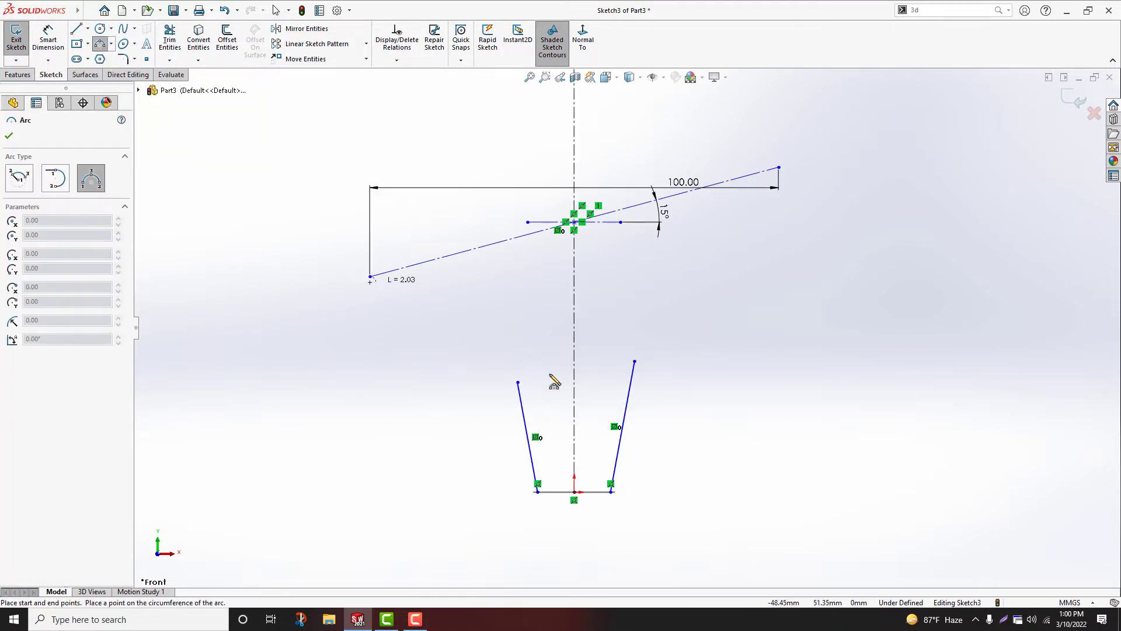
{"action": "left_click", "coordinate": [518, 382]}
{"action": "left_click", "coordinate": [497, 323]}
- Sketch a three-point arc of about 176 mm radius from the right side line's upper end to the slanted line's right end
{"action": "left_click", "coordinate": [635, 361]}
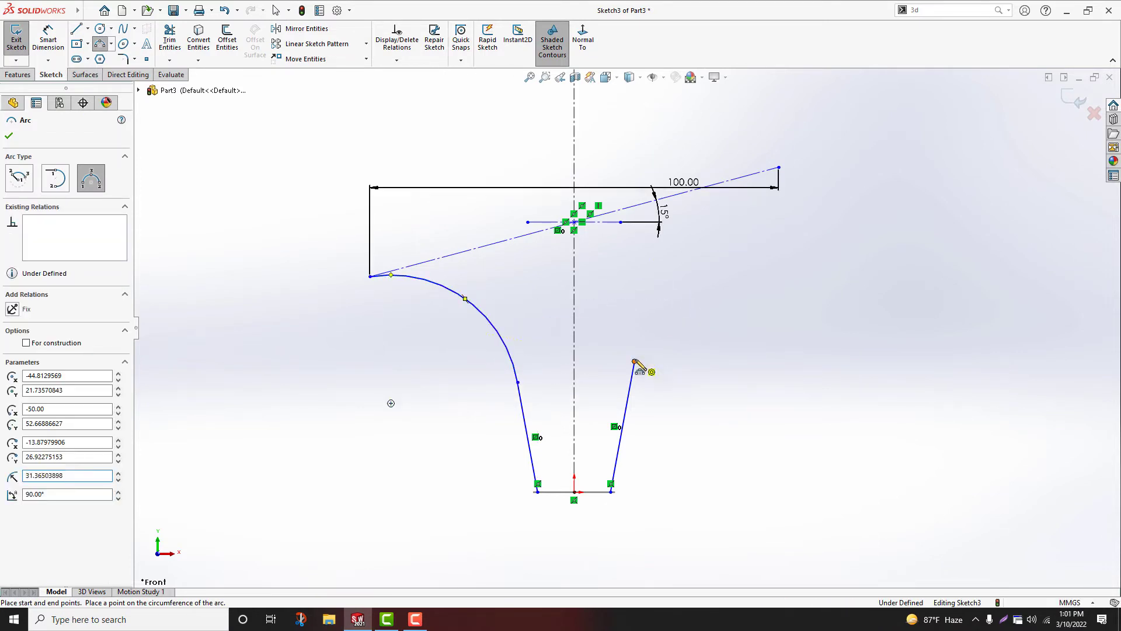
{"action": "left_click", "coordinate": [779, 168]}
{"action": "left_click", "coordinate": [705, 260]}
{"action": "right_click", "coordinate": [741, 278]}
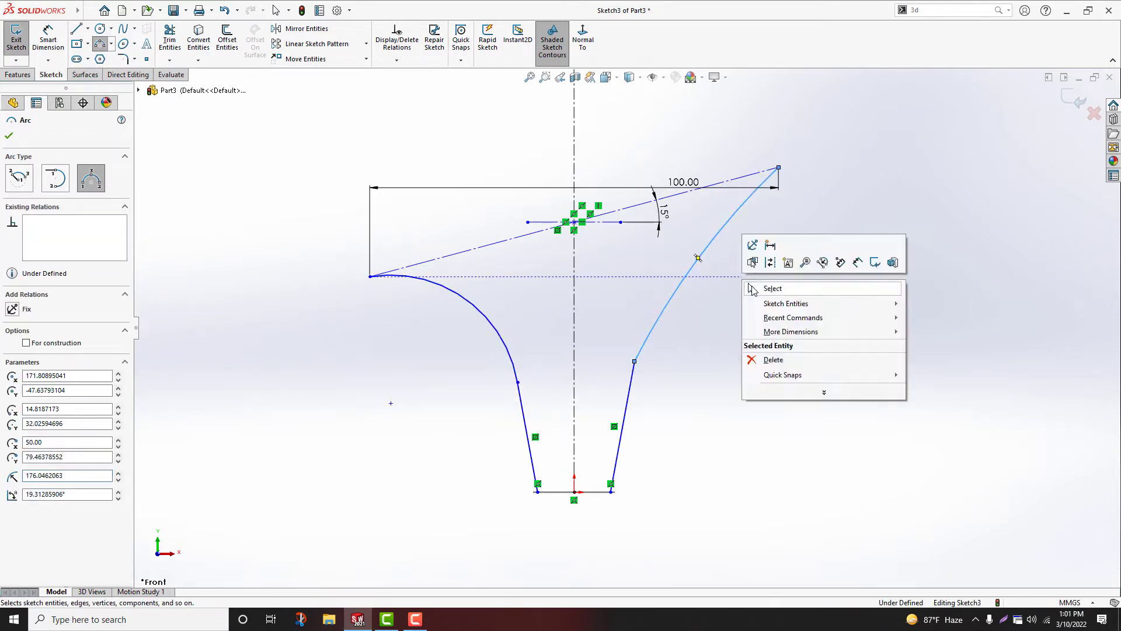
{"action": "left_click", "coordinate": [754, 288]}
- Make the right arc tangent to the right side line and pull their shared endpoint back above the base
{"action": "left_click", "coordinate": [630, 396]}
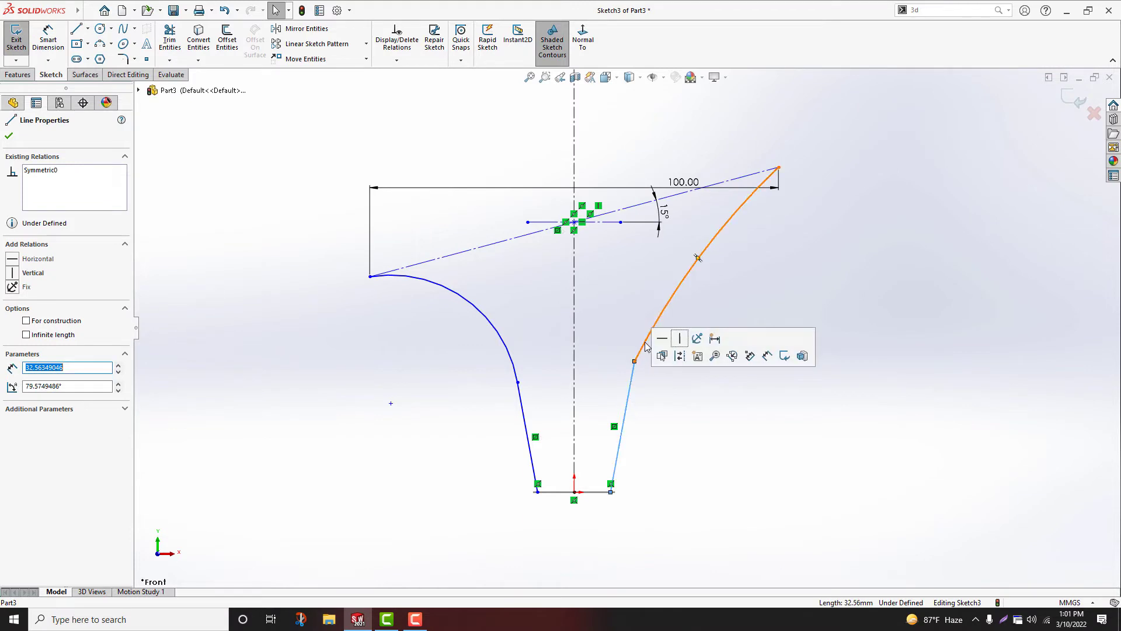
{"action": "left_click", "coordinate": [646, 346], "text": "ctrl"}
{"action": "left_click", "coordinate": [679, 292]}
{"action": "scroll", "coordinate": [613, 515], "scroll_direction": "down", "scroll_amount": 2}
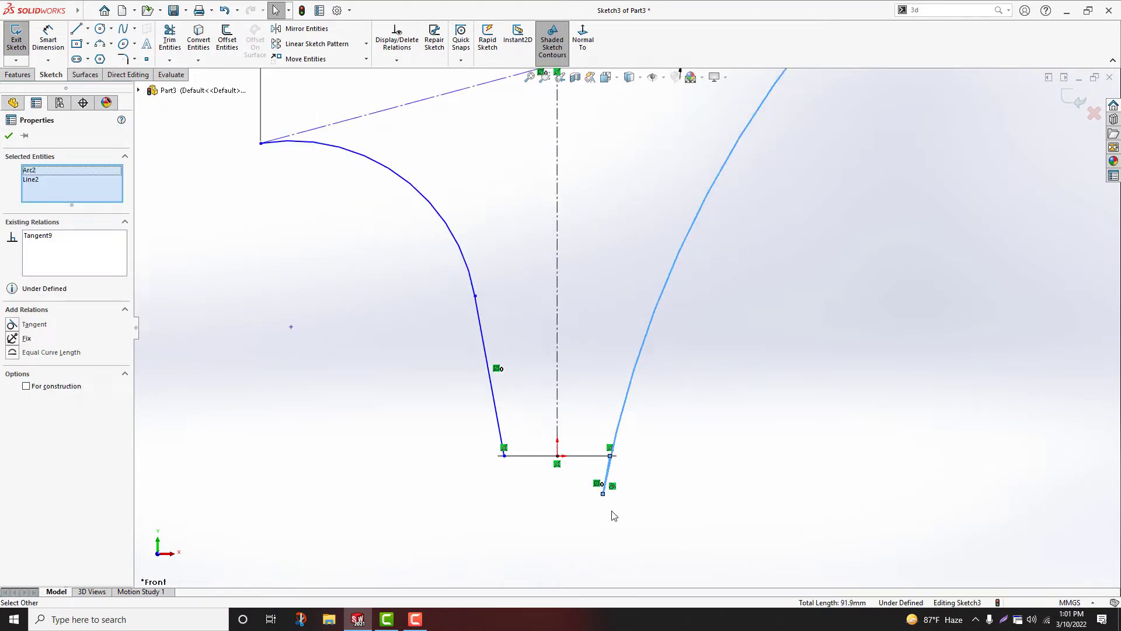
{"action": "left_click", "coordinate": [613, 516]}
{"action": "scroll", "coordinate": [613, 515], "scroll_direction": "down", "scroll_amount": 3}
{"action": "left_click_drag", "start_coordinate": [583, 490], "coordinate": [608, 409]}
{"action": "scroll", "coordinate": [609, 409], "scroll_direction": "down", "scroll_amount": 1}
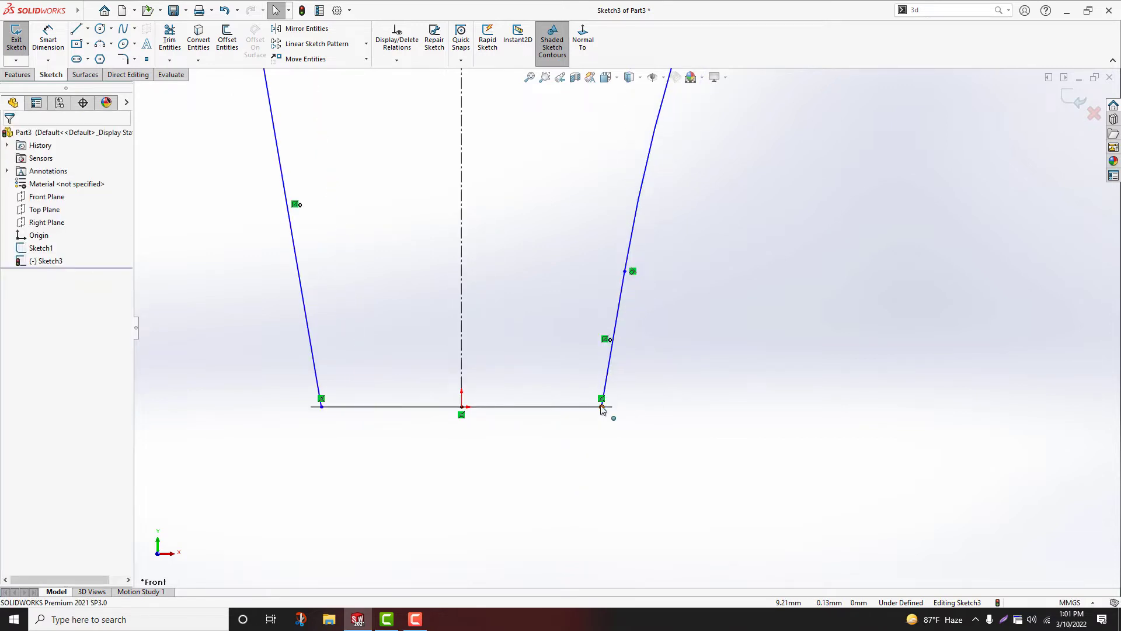
- Add a Pierce relation between the right side line's lower endpoint and the base circle, and return to the normal view
{"action": "left_click", "coordinate": [605, 408]}
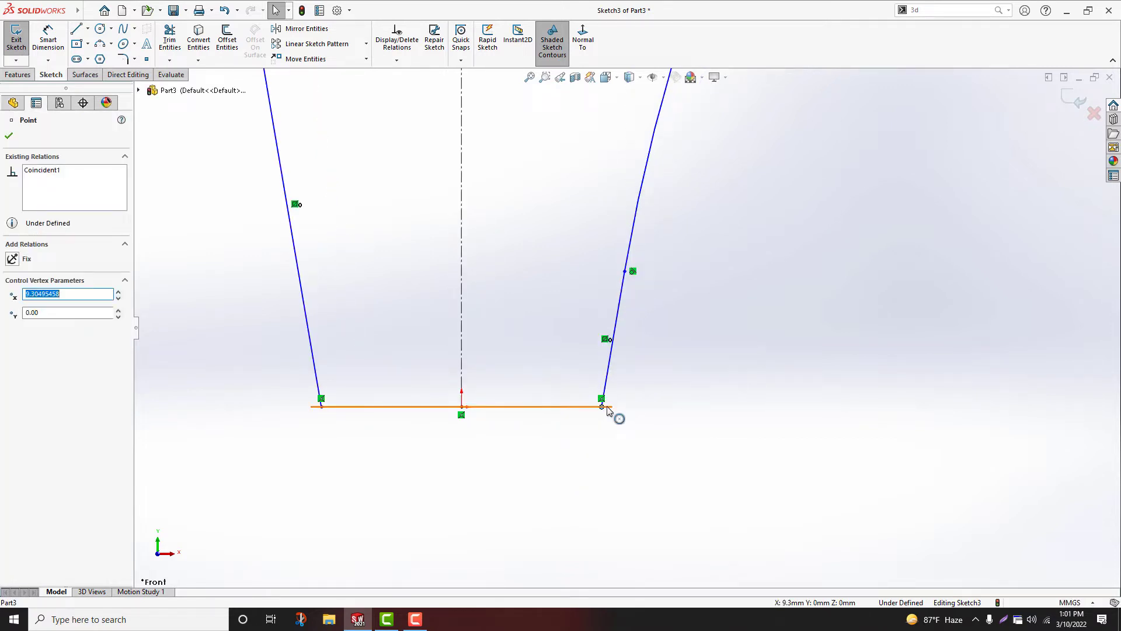
{"action": "left_click", "coordinate": [608, 407], "text": "ctrl"}
{"action": "scroll", "coordinate": [623, 418], "scroll_direction": "up", "scroll_amount": 2}
{"action": "middle_click_drag", "start_coordinate": [625, 421], "coordinate": [624, 450]}
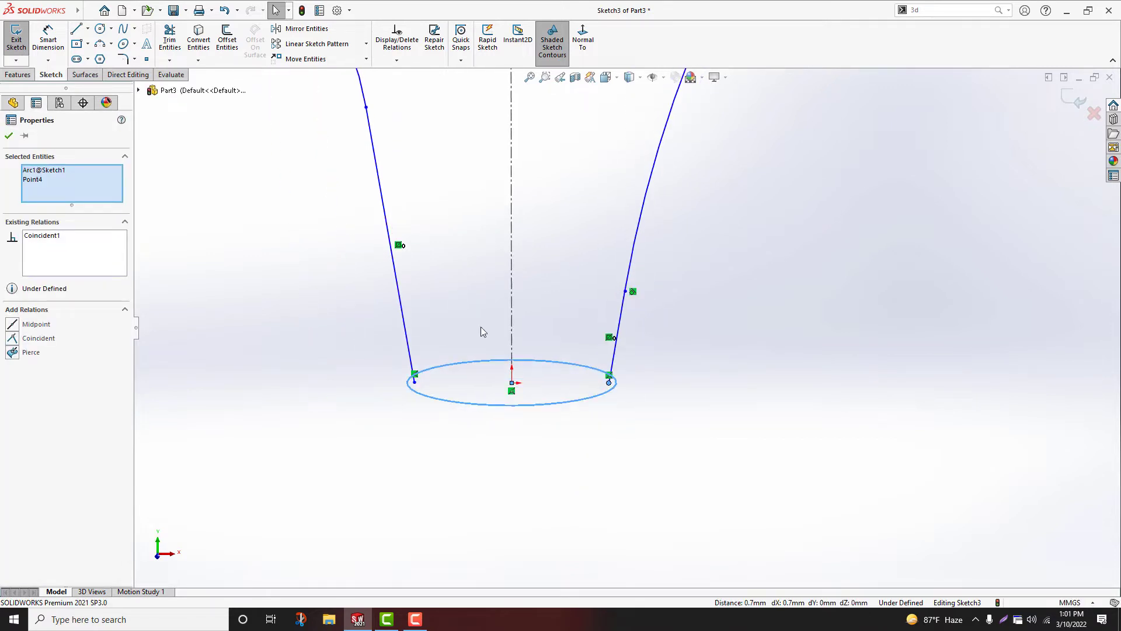
{"action": "left_click", "coordinate": [8, 353]}
{"action": "scroll", "coordinate": [380, 310], "scroll_direction": "up", "scroll_amount": 8}
{"action": "left_click", "coordinate": [671, 243]}
{"action": "key", "text": "ctrl+8"}
- Dimension the right side line's vertical height as 60 mm
{"action": "right_click_drag", "start_coordinate": [674, 485], "coordinate": [678, 384]}
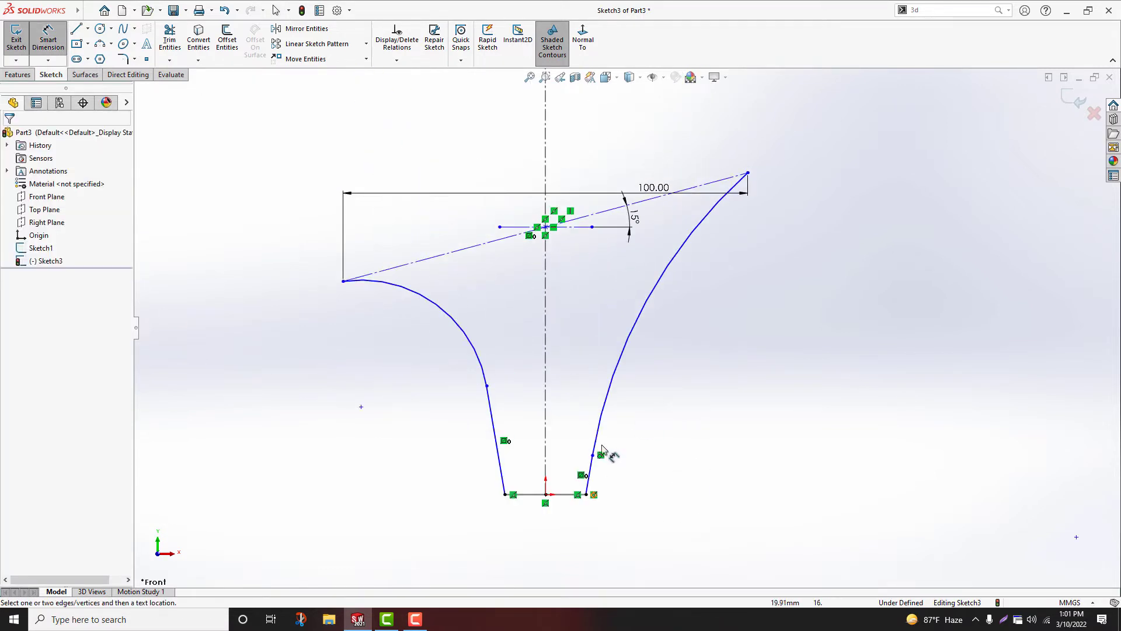
{"action": "left_click", "coordinate": [591, 466]}
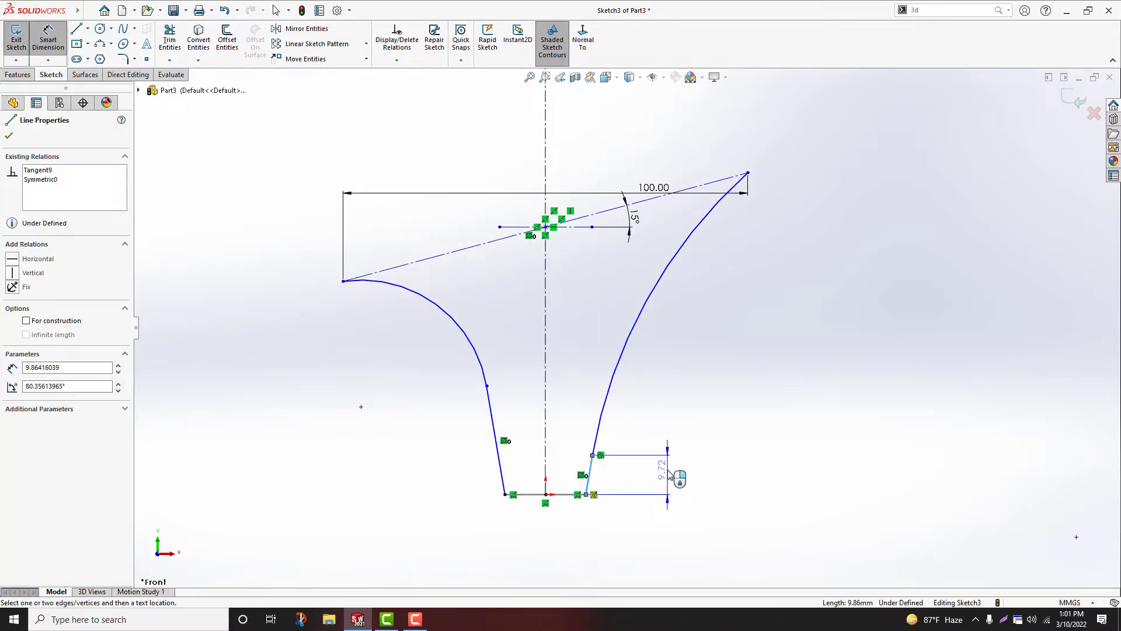
{"action": "left_click", "coordinate": [671, 478]}
{"action": "key", "text": "Return"}
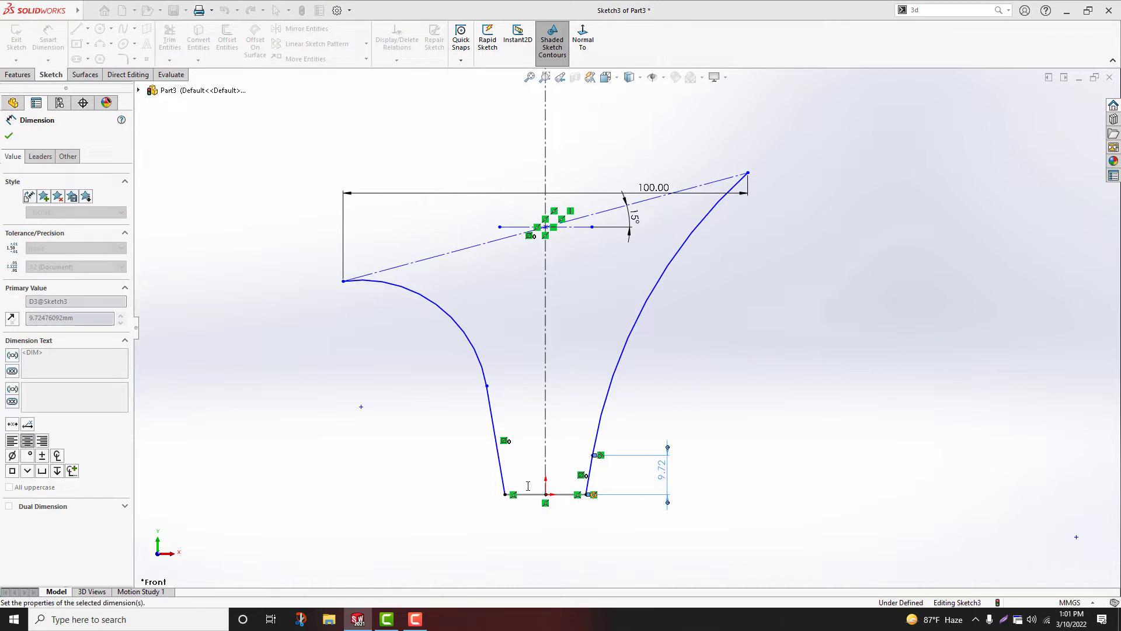
{"action": "scroll", "coordinate": [628, 325], "scroll_direction": "up", "scroll_amount": 1}
{"action": "right_click", "coordinate": [691, 246]}
{"action": "left_click", "coordinate": [704, 283]}
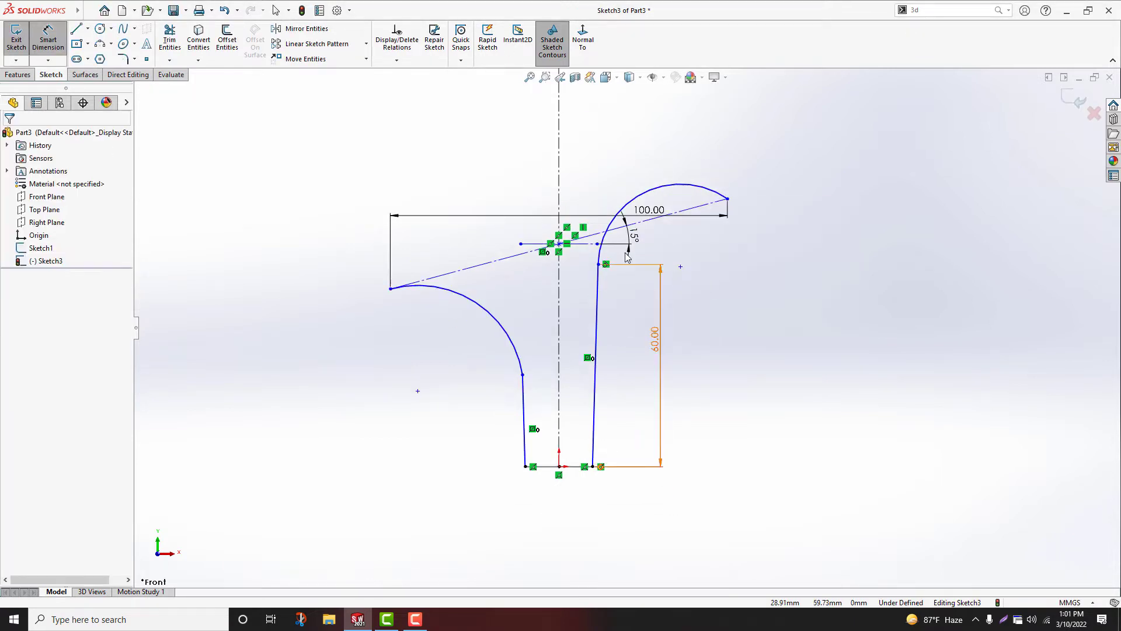
{"action": "key", "text": "Escape"}
- Raise the slanted construction line and make the left arc tangent to the left side line
{"action": "mouse_move", "coordinate": [560, 244]}
{"action": "left_mouse_down"}
{"action": "mouse_move", "coordinate": [565, 143]}
{"action": "mouse_move", "coordinate": [567, 192]}
{"action": "left_mouse_up"}
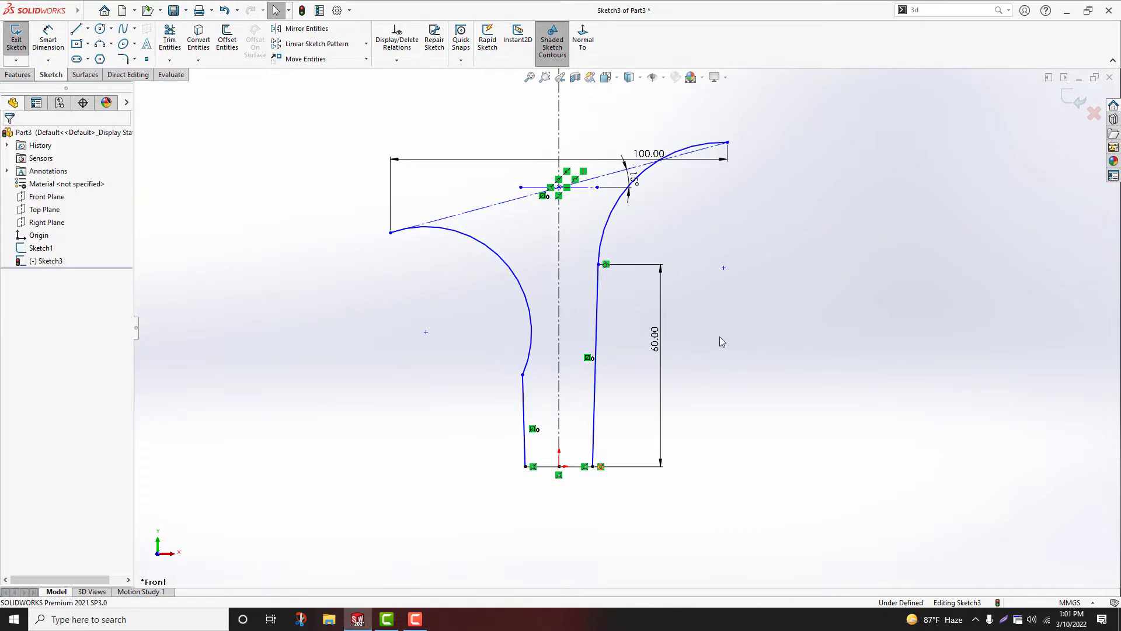
{"action": "left_click", "coordinate": [532, 346]}
{"action": "left_click", "coordinate": [525, 412], "text": "ctrl"}
{"action": "left_click", "coordinate": [557, 355]}
- Dimension the left side line's vertical height as 60 mm
{"action": "right_click_drag", "start_coordinate": [463, 343], "coordinate": [442, 306]}
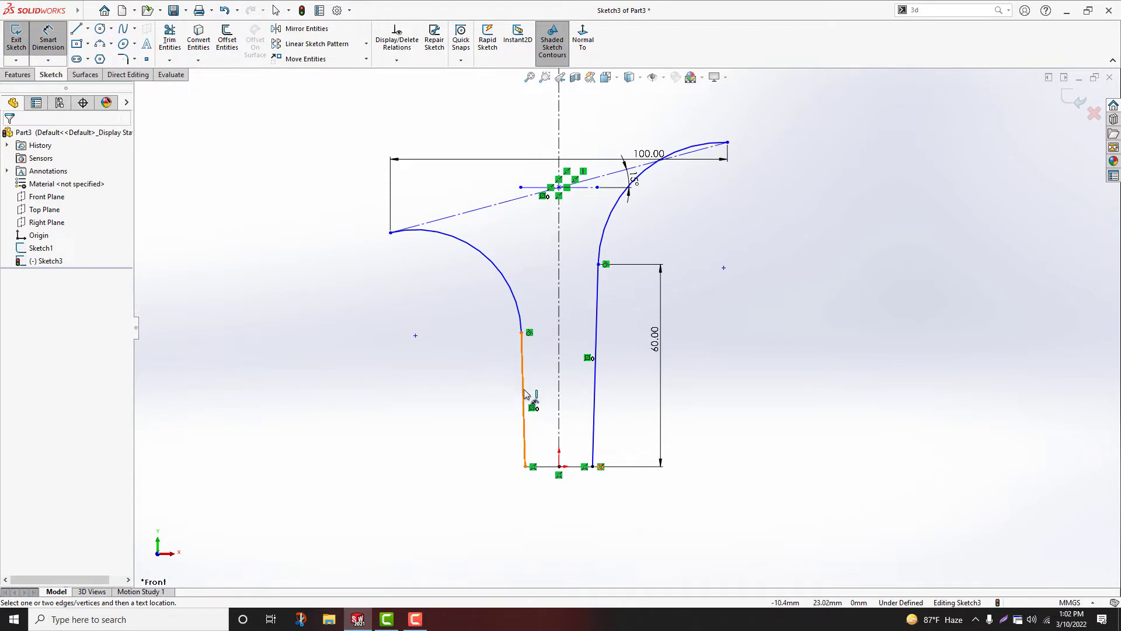
{"action": "left_click", "coordinate": [525, 394]}
{"action": "left_click", "coordinate": [467, 397]}
{"action": "type", "text": "60"}
{"action": "key", "text": "Return"}
{"action": "right_click", "coordinate": [734, 299]}
{"action": "left_click", "coordinate": [759, 341]}
- Move the slanted construction line's midpoint further up the vertical centreline
{"action": "left_click_drag", "start_coordinate": [559, 187], "coordinate": [559, 118]}
{"action": "scroll", "coordinate": [684, 289], "scroll_direction": "up", "scroll_amount": 2}
{"action": "left_click", "coordinate": [685, 289]}
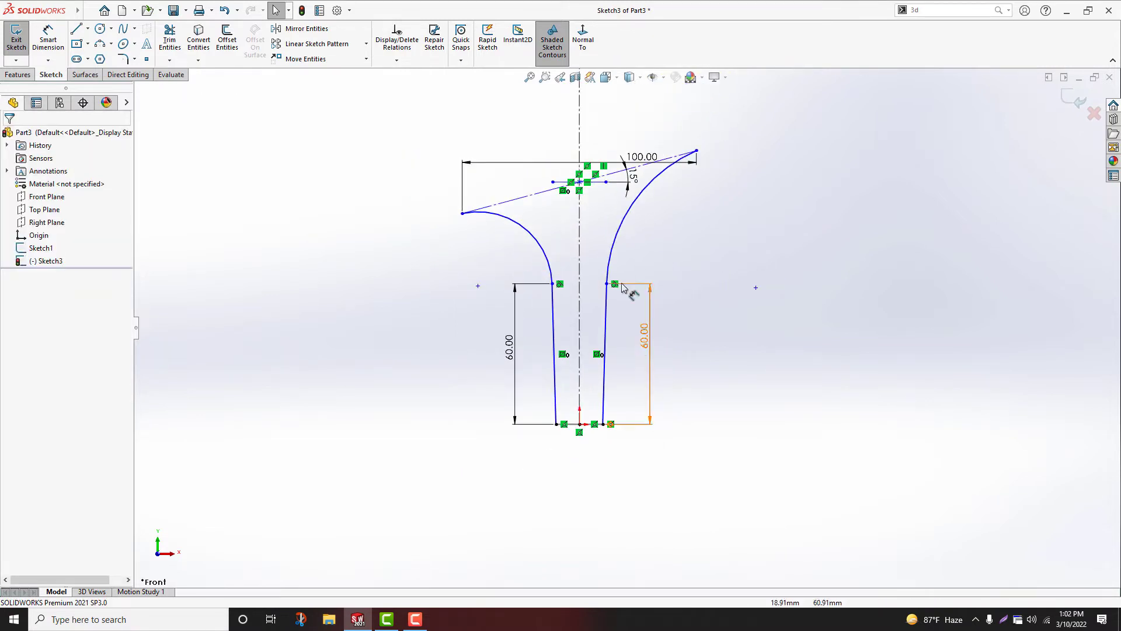
- Dimension the angle between the left side line and the vertical centreline as 10°
{"action": "scroll", "coordinate": [613, 286], "scroll_direction": "down", "scroll_amount": 2}
{"action": "right_click_drag", "start_coordinate": [711, 351], "coordinate": [596, 359]}
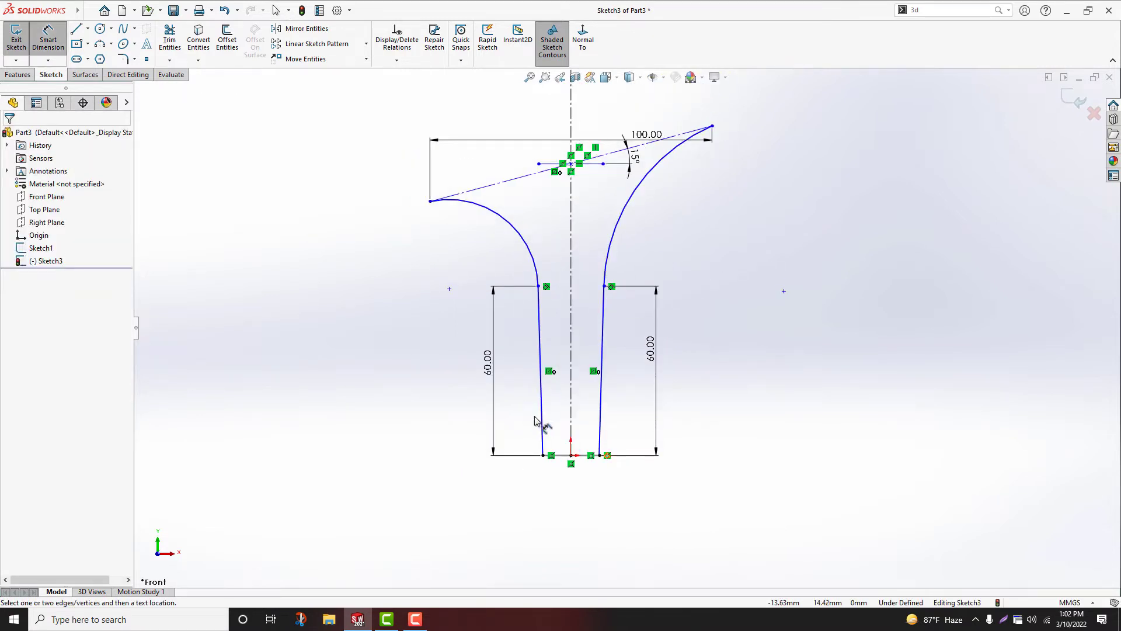
{"action": "left_click", "coordinate": [541, 424]}
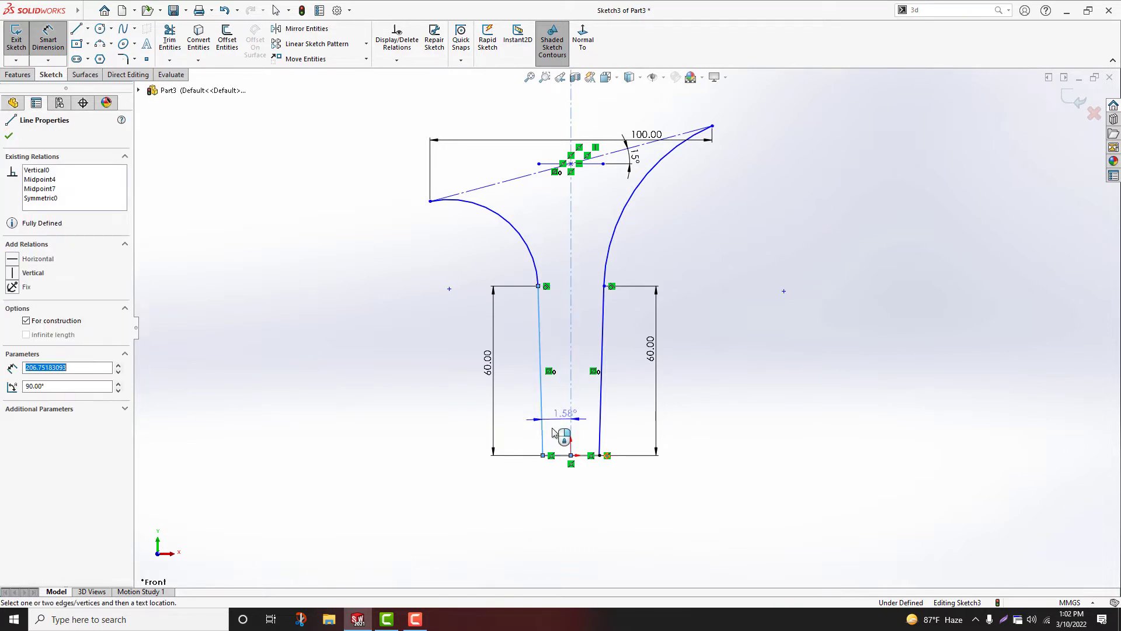
{"action": "left_click", "coordinate": [561, 435]}
{"action": "type", "text": "10"}
{"action": "key", "text": "Return"}
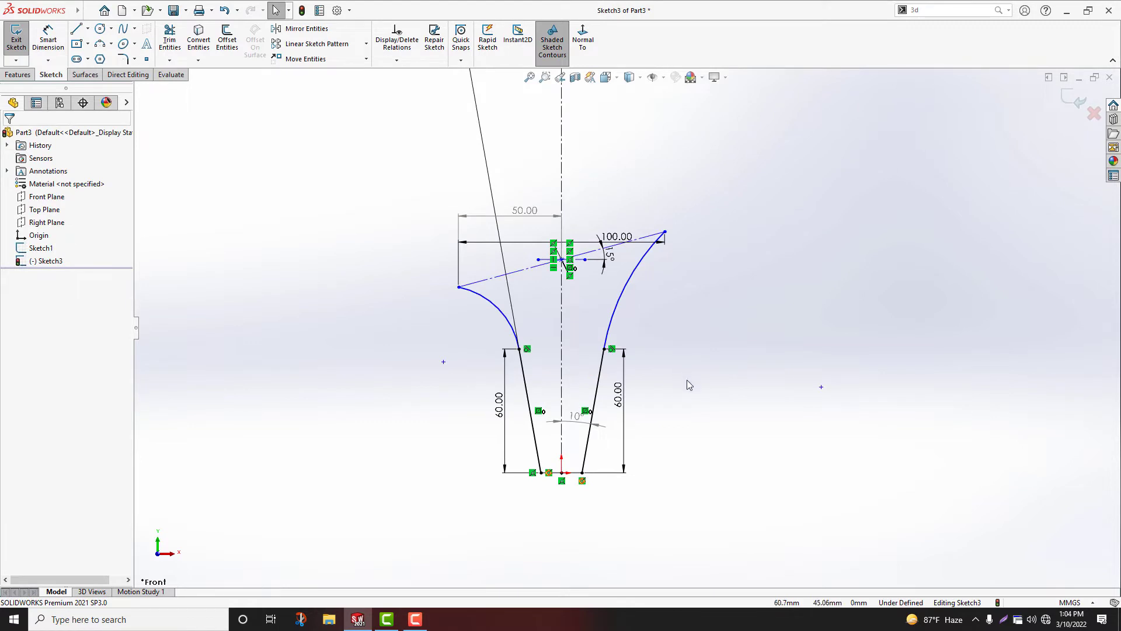
- Dimension the height from the base to the right arc's upper end as 120 mm and exit the sketch
{"action": "right_click_drag", "start_coordinate": [689, 380], "coordinate": [694, 270]}
{"action": "left_click", "coordinate": [665, 233]}
{"action": "left_click", "coordinate": [583, 475]}
{"action": "left_click", "coordinate": [717, 412]}
{"action": "type", "text": "12"}
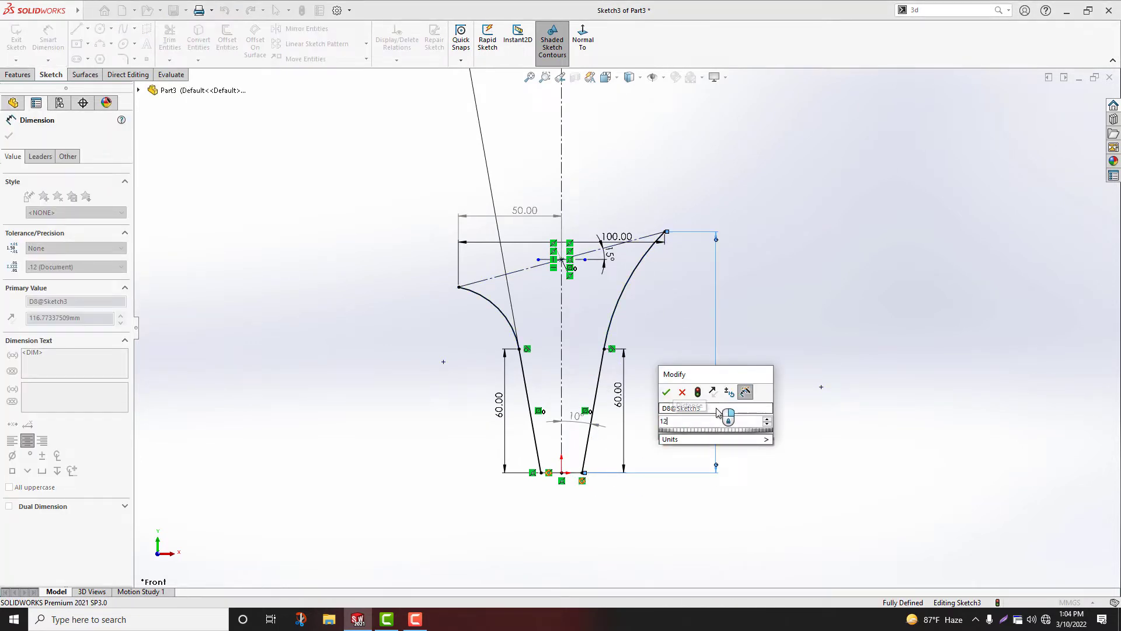
{"action": "type", "text": "0"}
{"action": "key", "text": "Return"}
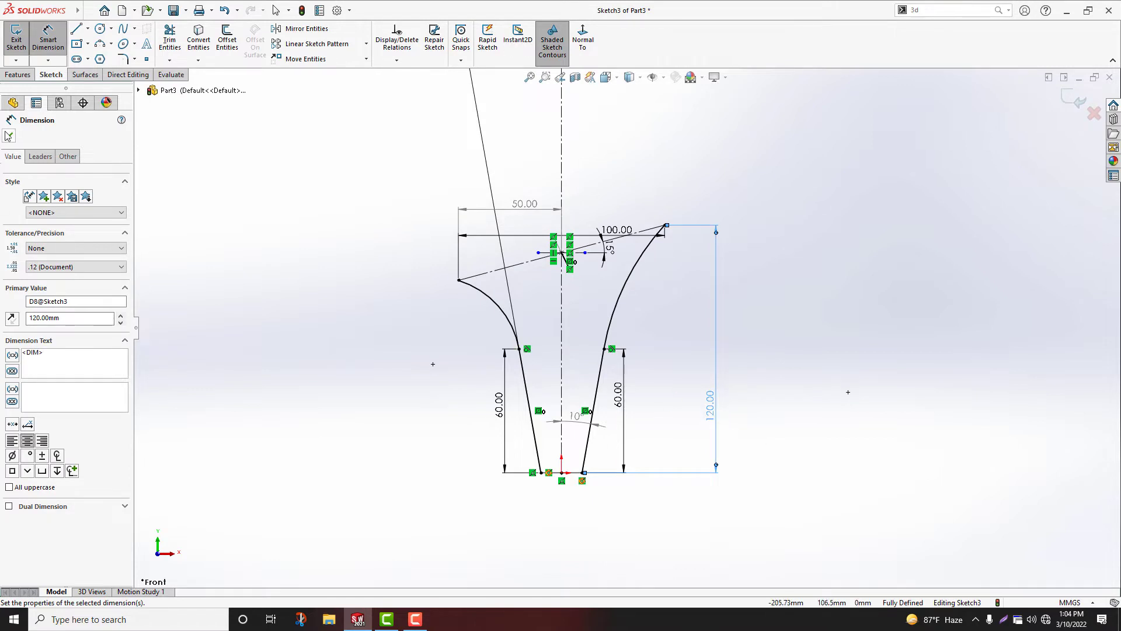
{"action": "key", "text": "Escape"}
{"action": "middle_click_drag", "start_coordinate": [356, 370], "coordinate": [789, 454]}
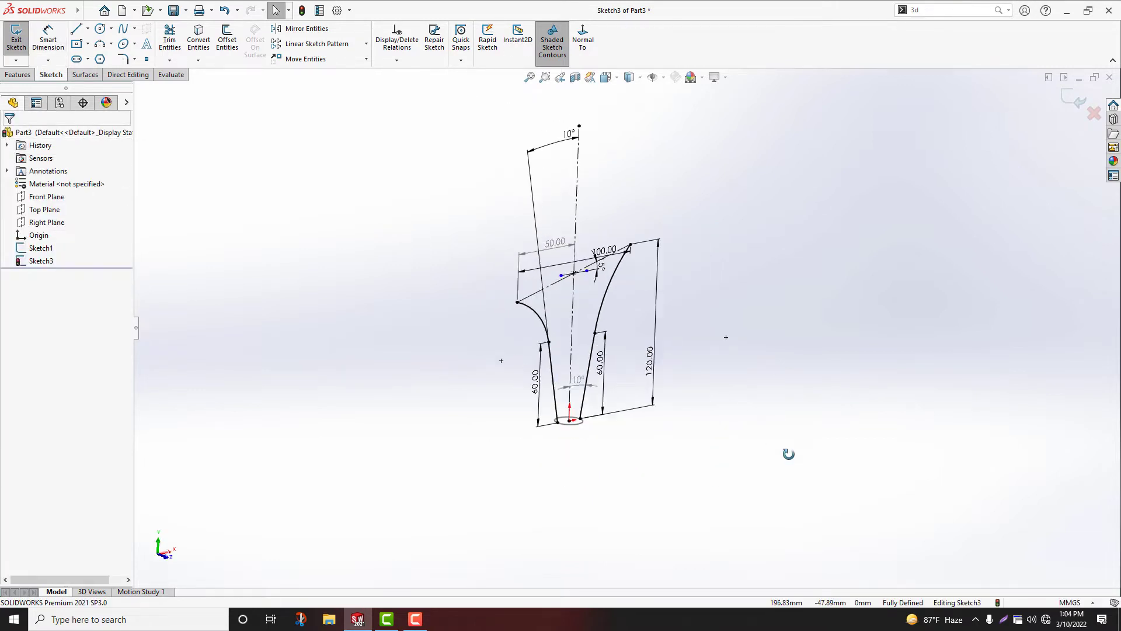
{"action": "left_click", "coordinate": [1071, 103]}
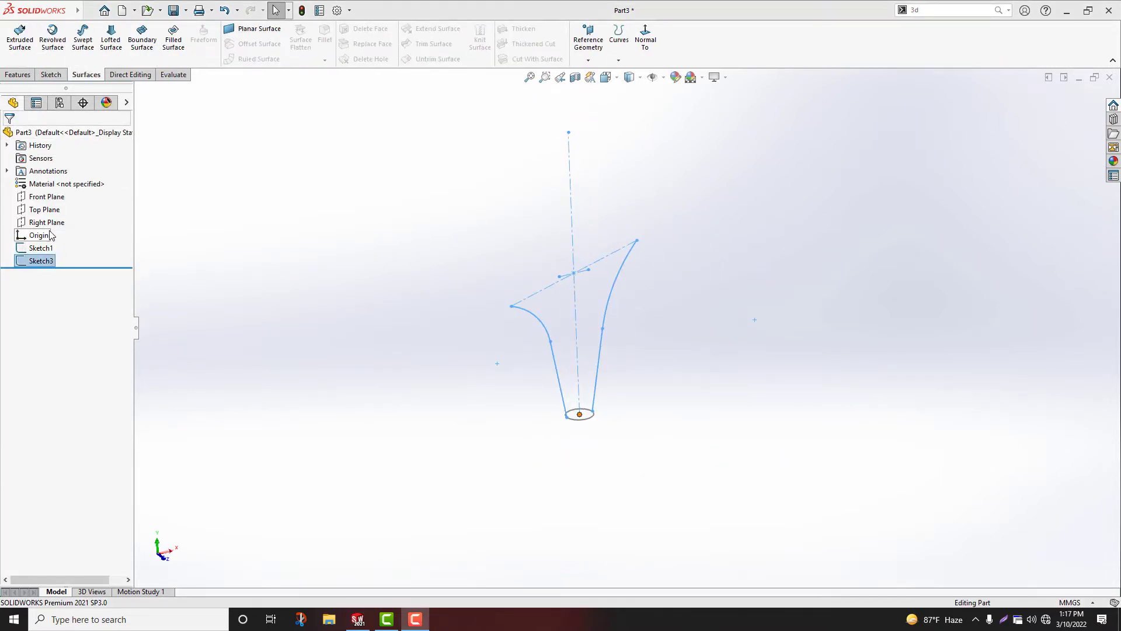
- Start a sketch on the Right Plane and draw a vertical centreline about 140 mm long upward from the origin
{"action": "left_click", "coordinate": [47, 223]}
{"action": "left_click", "coordinate": [51, 213]}
{"action": "scroll", "coordinate": [518, 311], "scroll_direction": "up", "scroll_amount": 1}
{"action": "left_click", "coordinate": [87, 29]}
{"action": "left_click", "coordinate": [96, 56]}
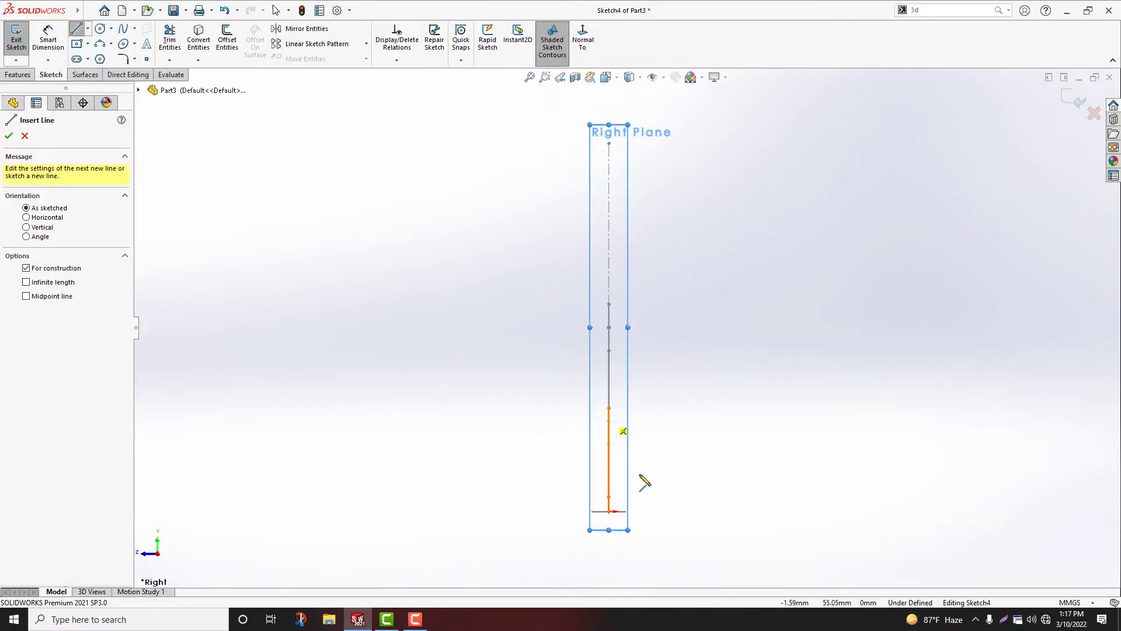
{"action": "left_click", "coordinate": [609, 512]}
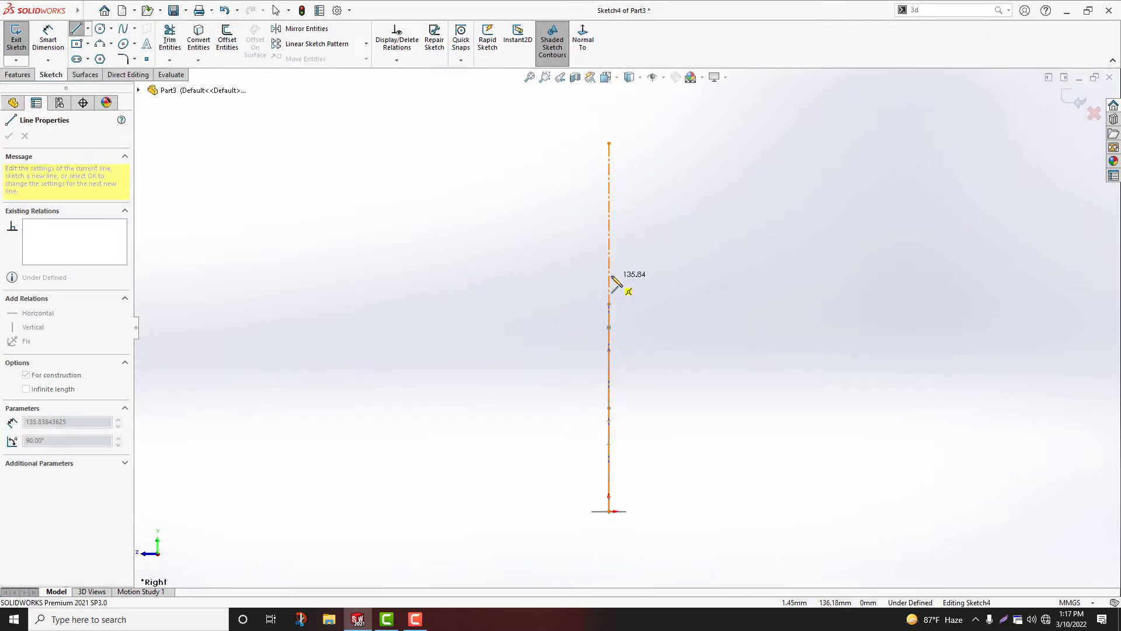
{"action": "left_click", "coordinate": [609, 269]}
{"action": "right_click", "coordinate": [698, 278]}
{"action": "left_click", "coordinate": [701, 288]}
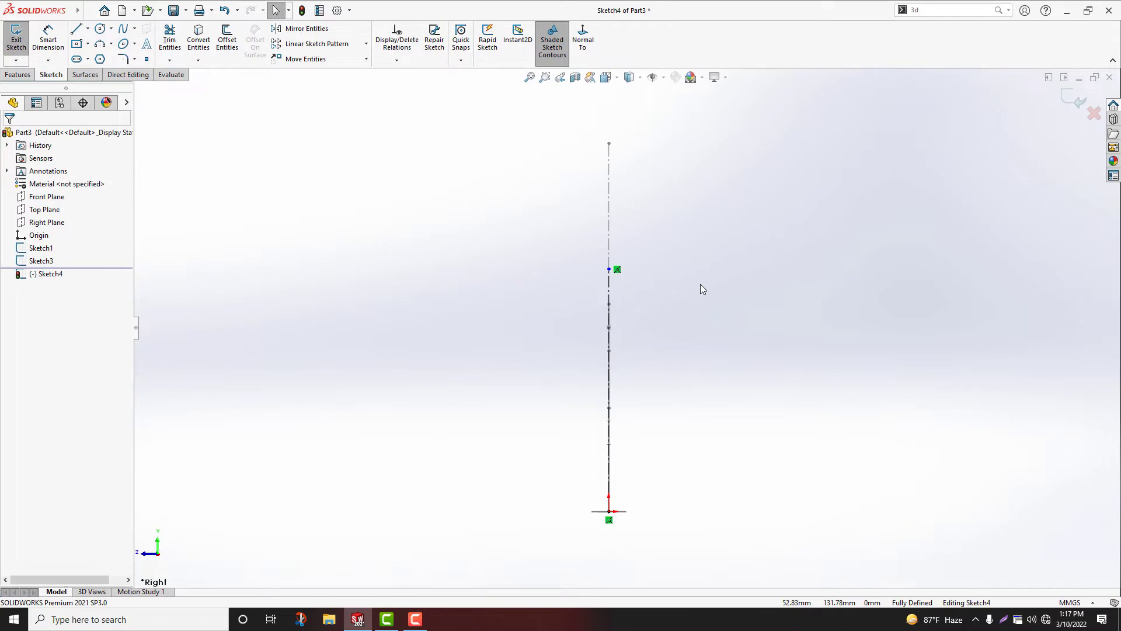
- Draw a horizontal midpoint construction line centred on the upper end of the vertical centreline
{"action": "left_click", "coordinate": [88, 29]}
{"action": "left_click", "coordinate": [102, 58]}
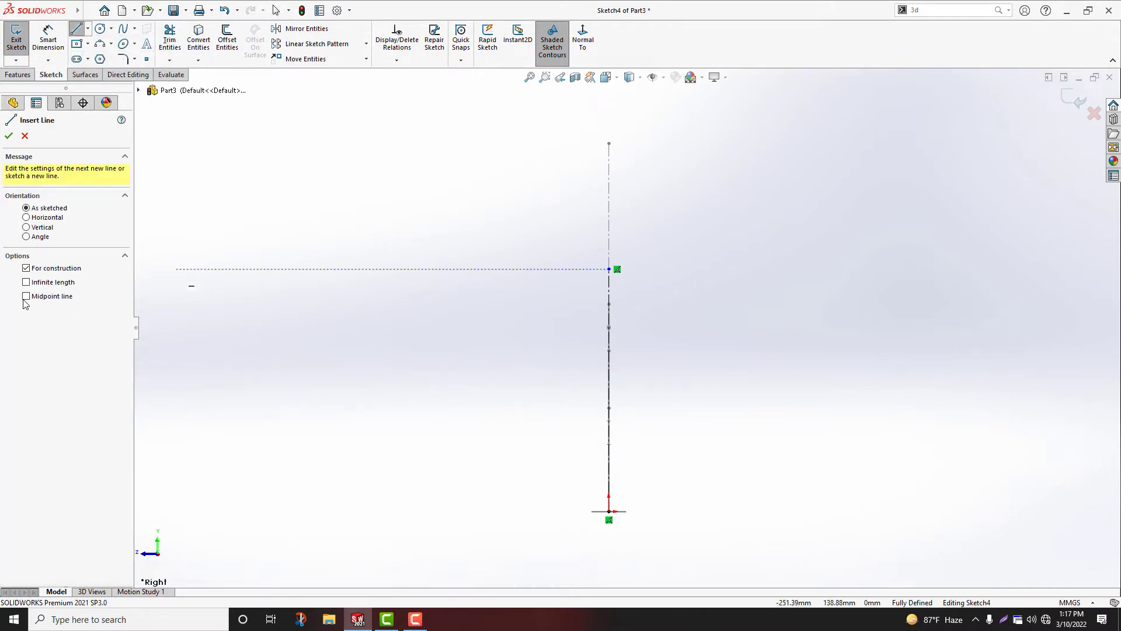
{"action": "left_click", "coordinate": [611, 269]}
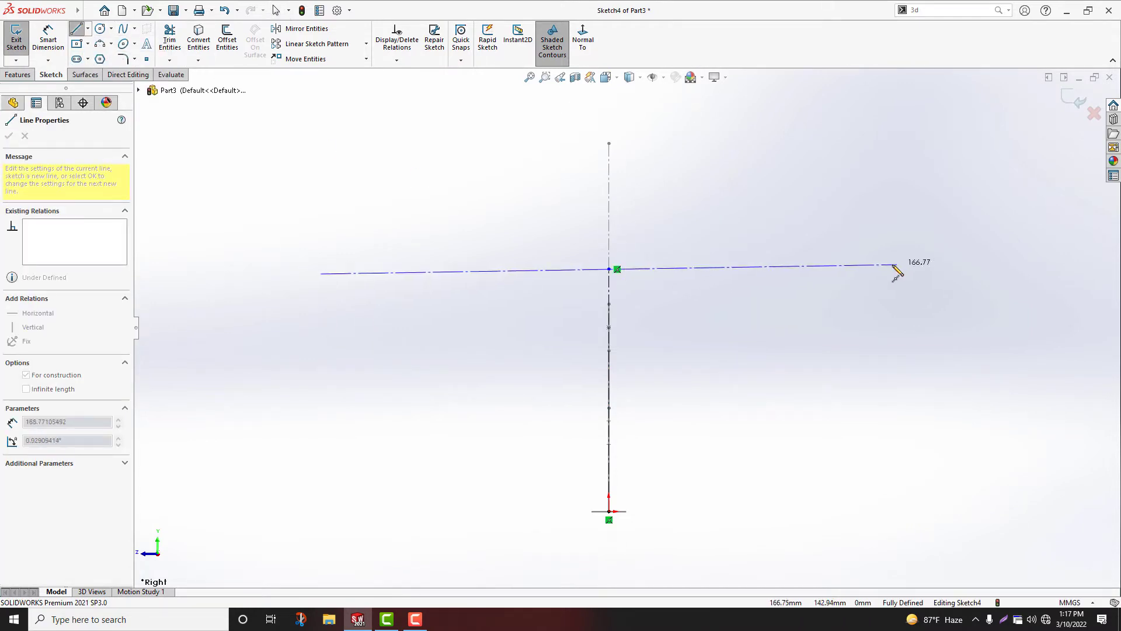
{"action": "left_click", "coordinate": [874, 269]}
{"action": "right_click", "coordinate": [829, 211]}
{"action": "left_click", "coordinate": [835, 218]}
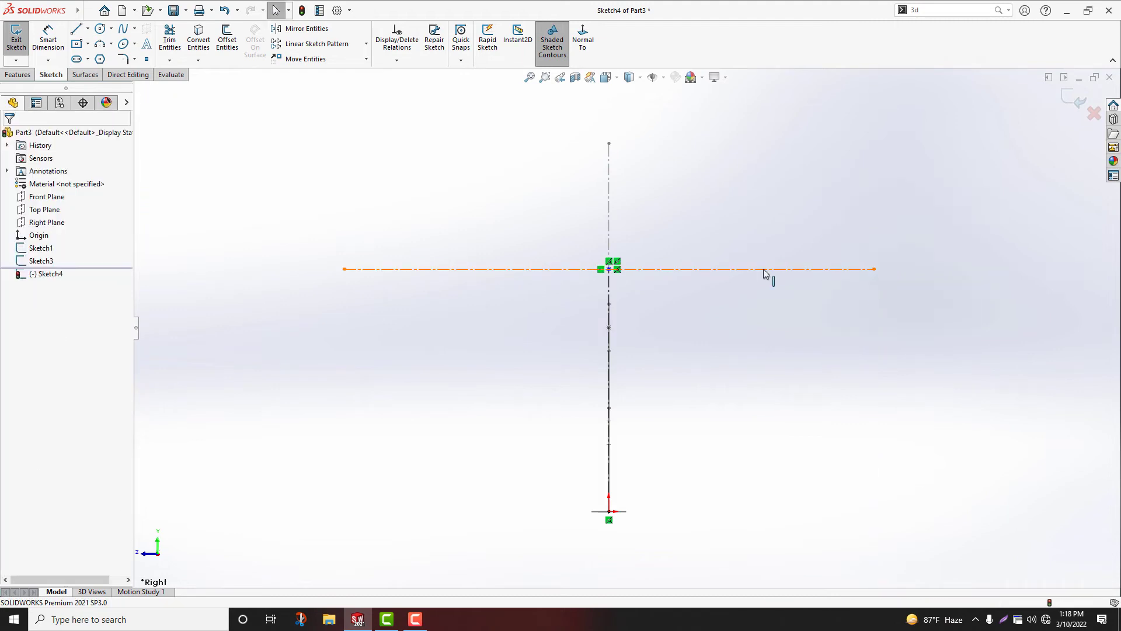
{"action": "left_click", "coordinate": [763, 269]}
{"action": "right_click", "coordinate": [753, 330]}
{"action": "left_click", "coordinate": [681, 366]}
{"action": "scroll", "coordinate": [626, 327], "scroll_direction": "up", "scroll_amount": 2}
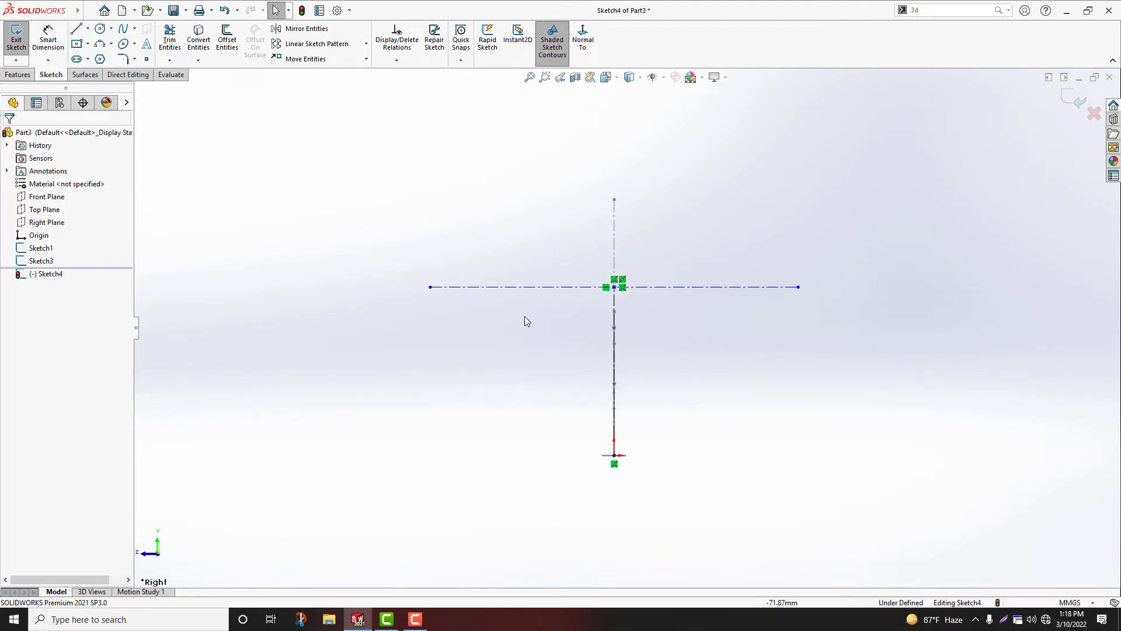
- Dimension the horizontal construction line's length as 100 mm
{"action": "right_click_drag", "start_coordinate": [562, 420], "coordinate": [543, 308]}
{"action": "left_click", "coordinate": [552, 287]}
{"action": "left_click", "coordinate": [568, 244]}
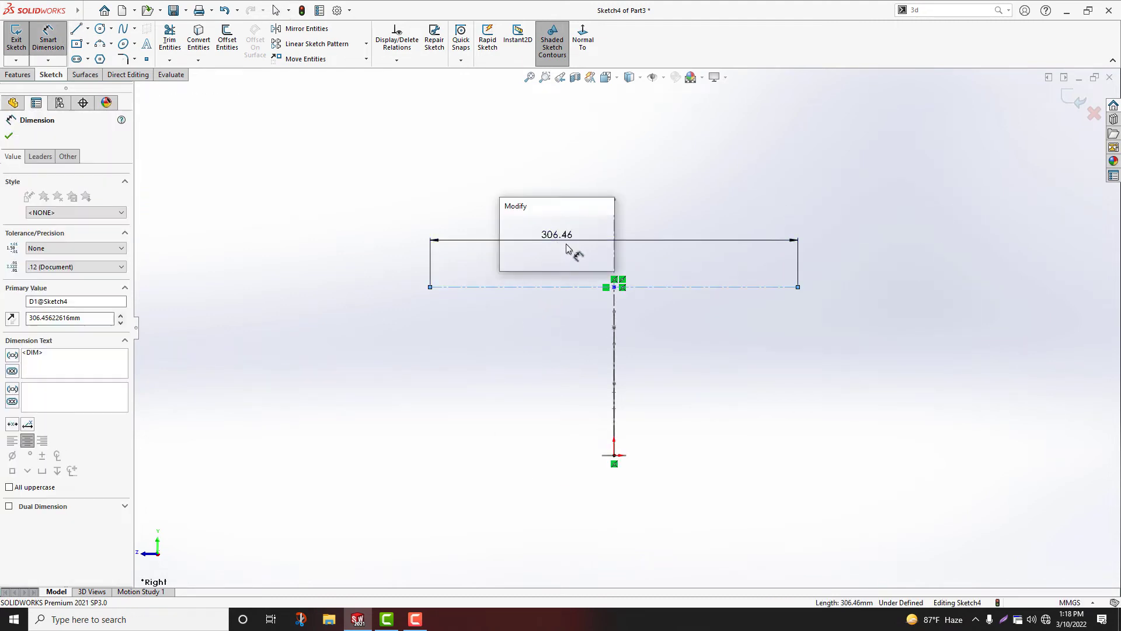
{"action": "type", "text": "100"}
{"action": "key", "text": "Return"}
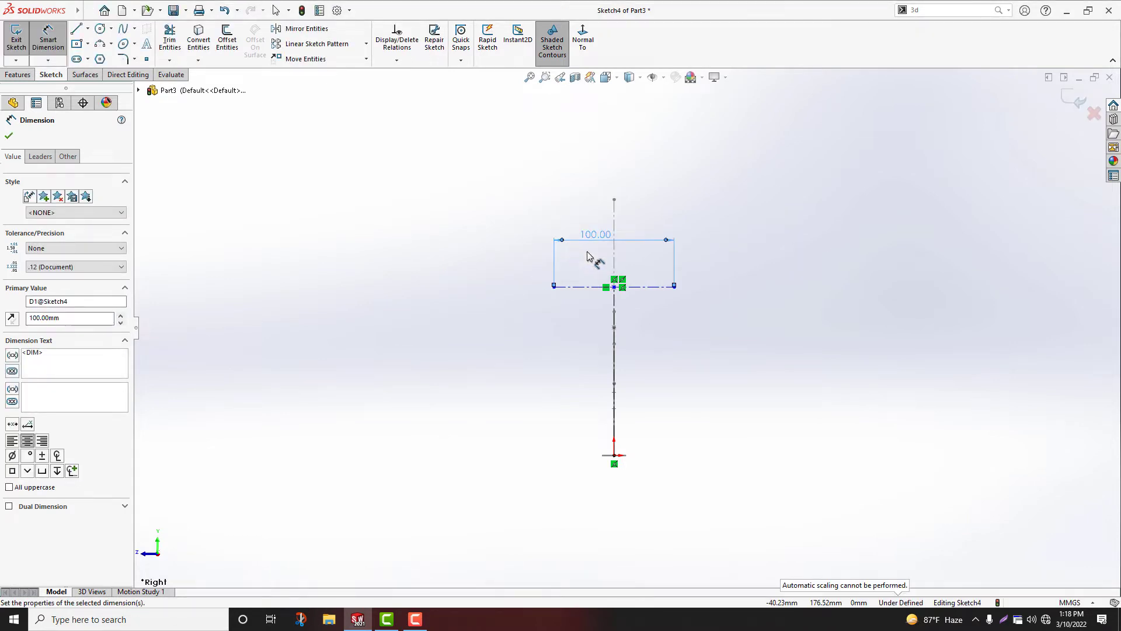
{"action": "left_click", "coordinate": [7, 137]}
- Draw an outward-slanting line about 90 mm long upward from the right edge of the base circle
{"action": "left_click", "coordinate": [76, 29]}
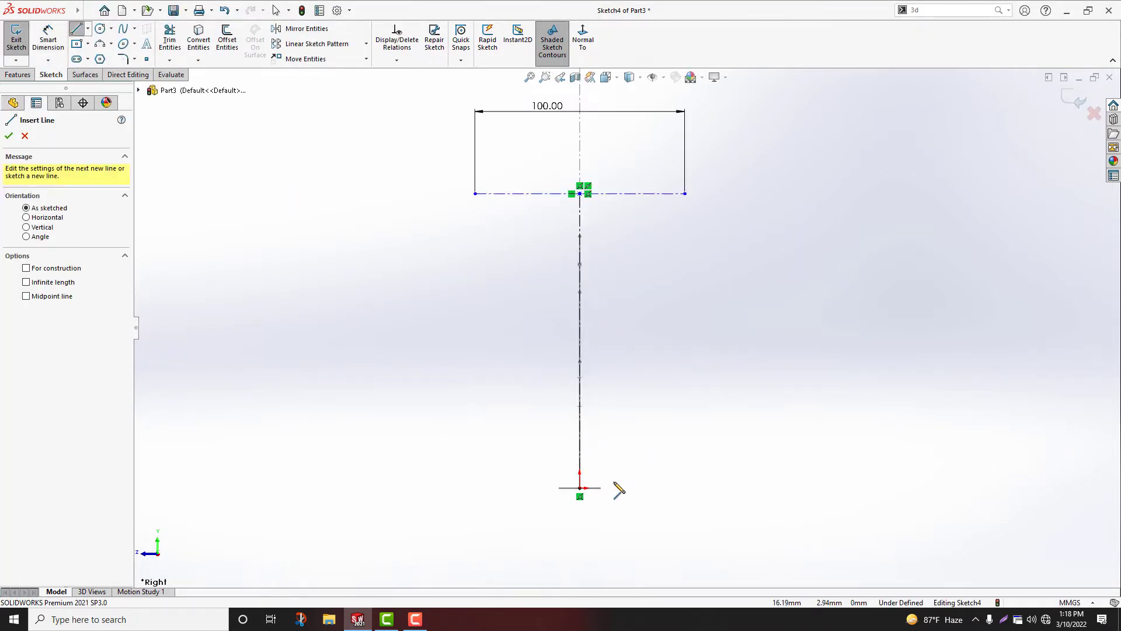
{"action": "scroll", "coordinate": [619, 490], "scroll_direction": "down", "scroll_amount": 1}
{"action": "left_click", "coordinate": [599, 482]}
{"action": "scroll", "coordinate": [669, 267], "scroll_direction": "down", "scroll_amount": 1}
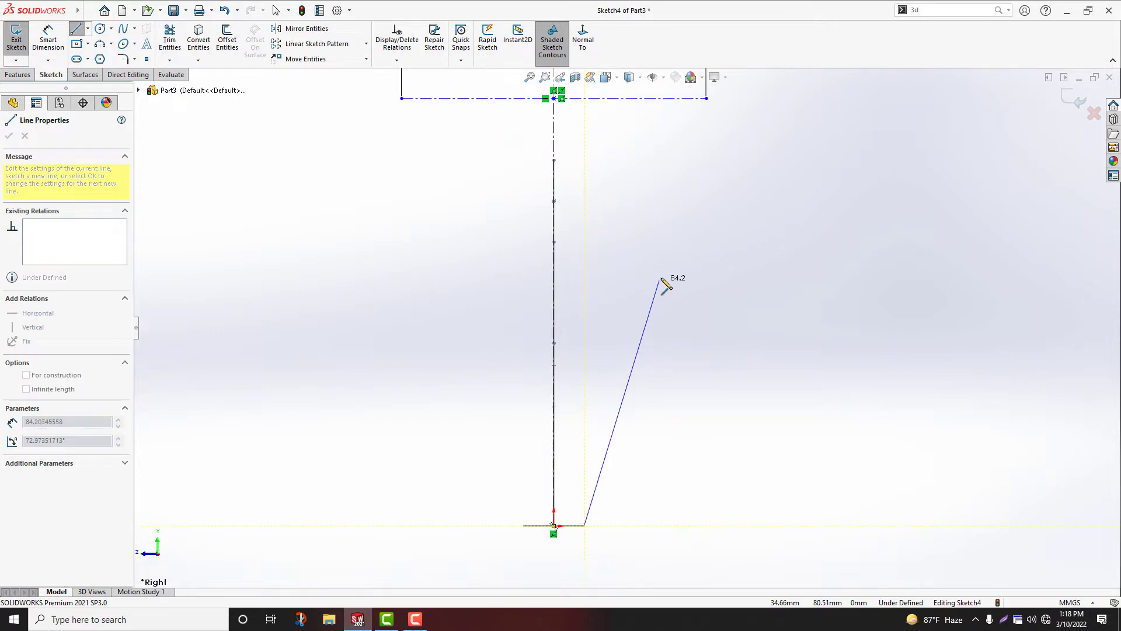
{"action": "left_click", "coordinate": [670, 266]}
{"action": "key", "text": "Escape"}
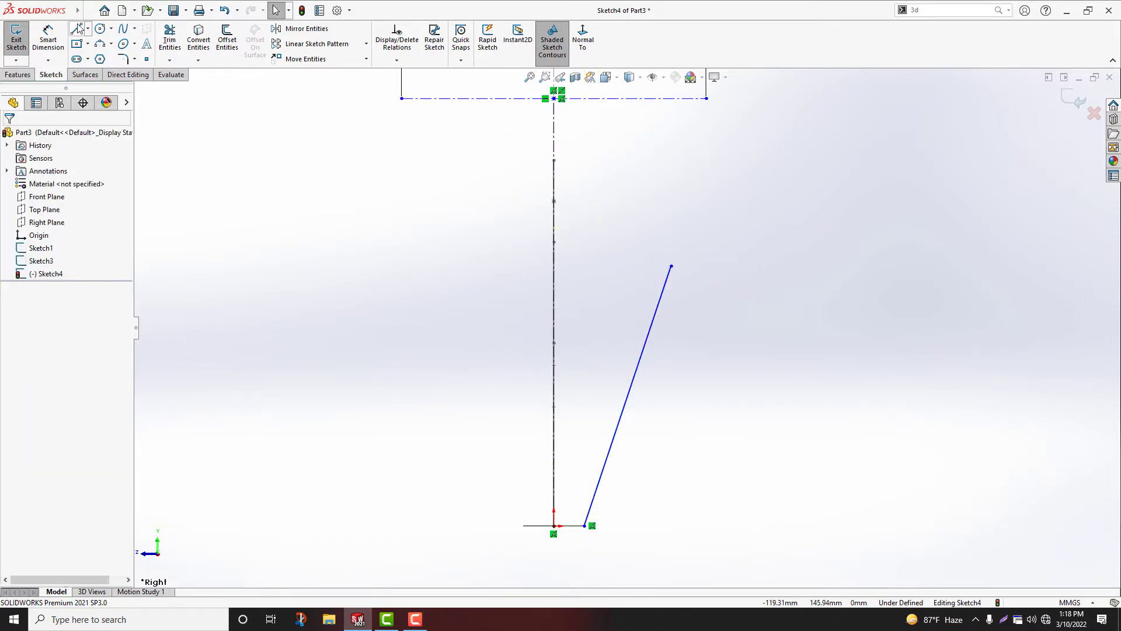
- Draw an outward-slanting line about 78 mm long upward from the left edge of the base circle
{"action": "left_click", "coordinate": [77, 28]}
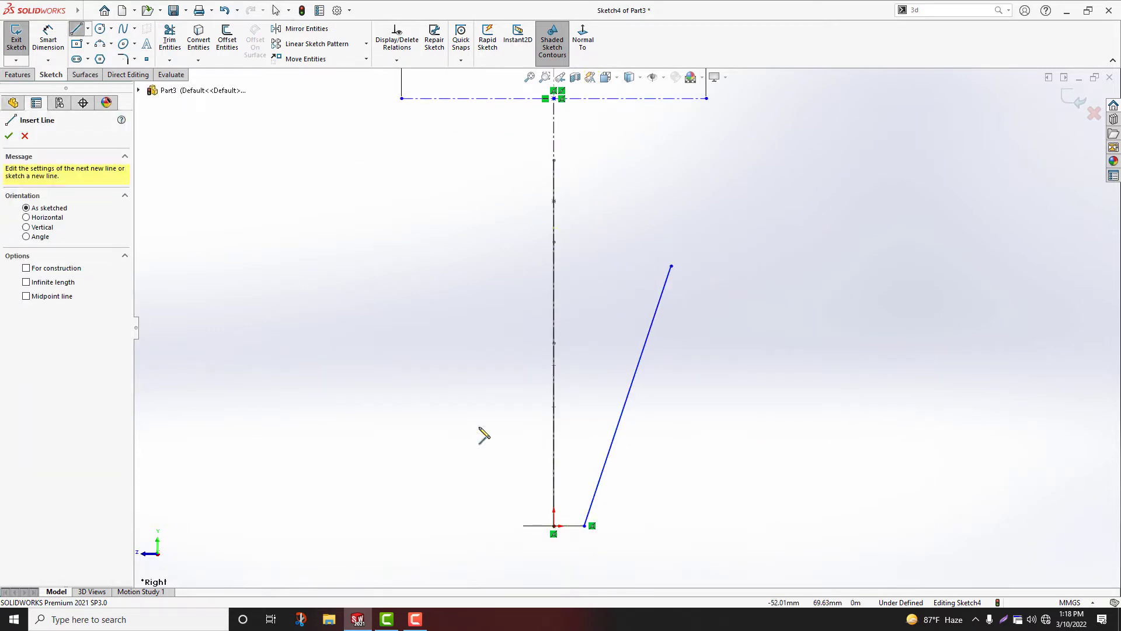
{"action": "left_click", "coordinate": [523, 526]}
{"action": "left_click", "coordinate": [488, 291]}
{"action": "key", "text": "Escape"}
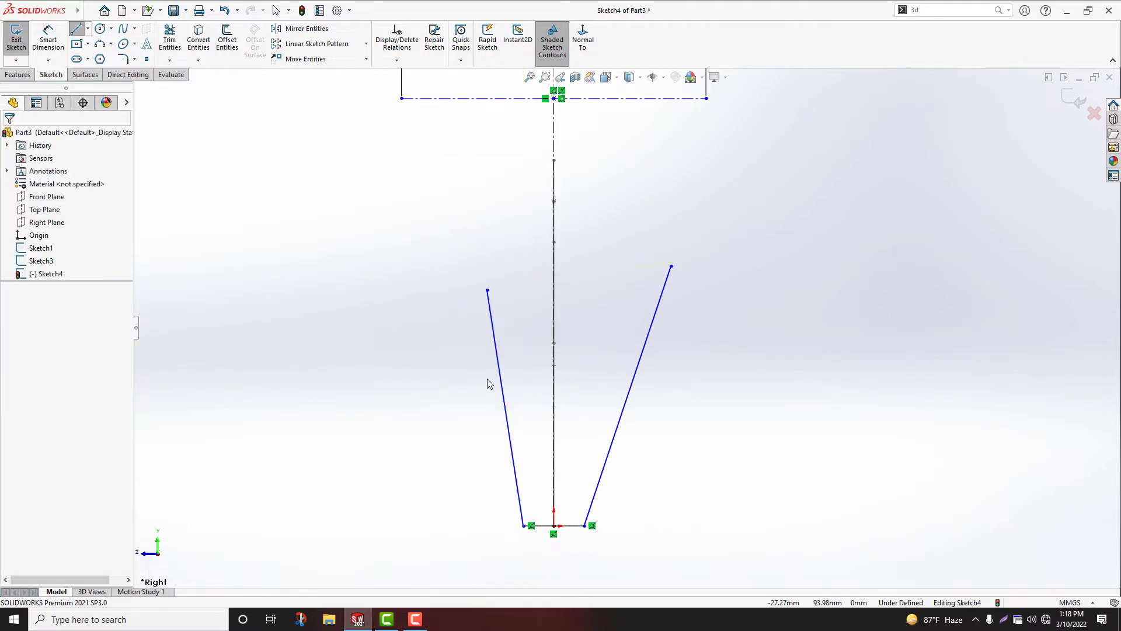
- Make the two slanted side lines symmetric about the vertical centreline
{"action": "left_click", "coordinate": [603, 476]}
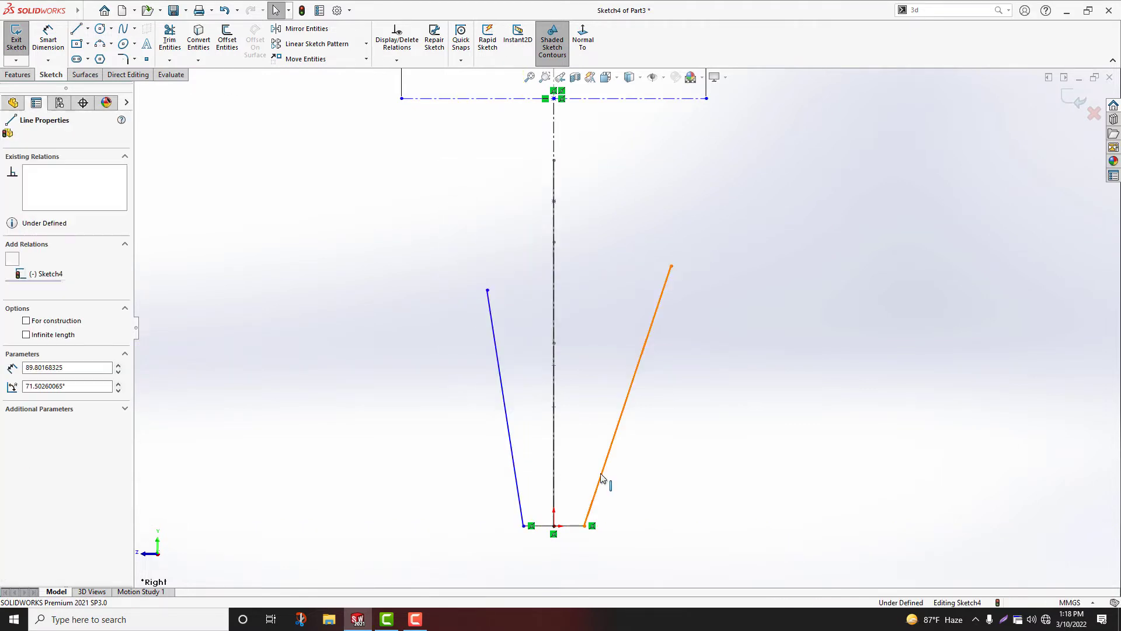
{"action": "left_click", "coordinate": [554, 483], "text": "ctrl"}
{"action": "left_click", "coordinate": [515, 478], "text": "ctrl"}
{"action": "left_click", "coordinate": [638, 423]}
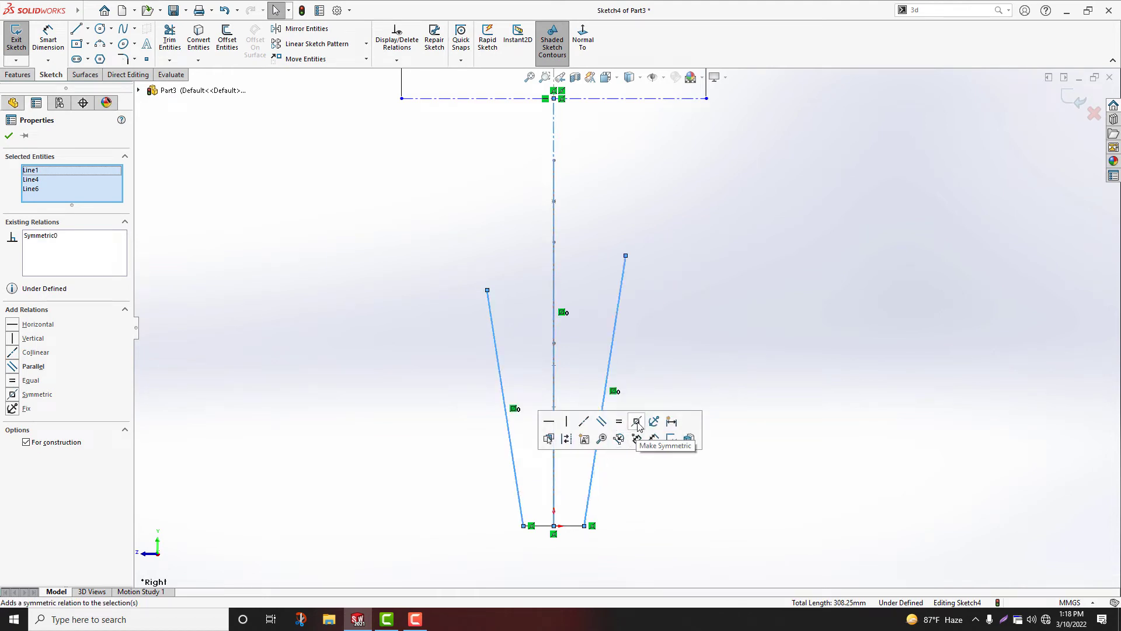
- Draw a three-point arc curving inward from the right side line's upper end to the right end of the horizontal construction line
{"action": "left_click", "coordinate": [100, 44]}
{"action": "left_click", "coordinate": [626, 255]}
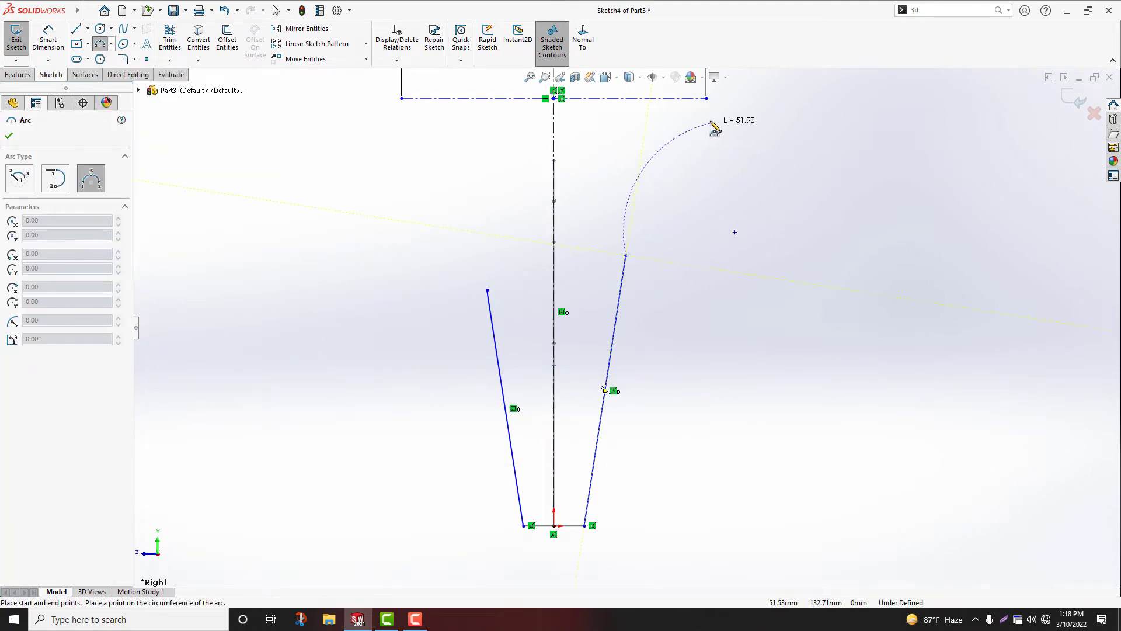
{"action": "left_click", "coordinate": [706, 99]}
{"action": "left_click", "coordinate": [657, 157]}
{"action": "right_click", "coordinate": [703, 195]}
{"action": "left_click", "coordinate": [721, 198]}
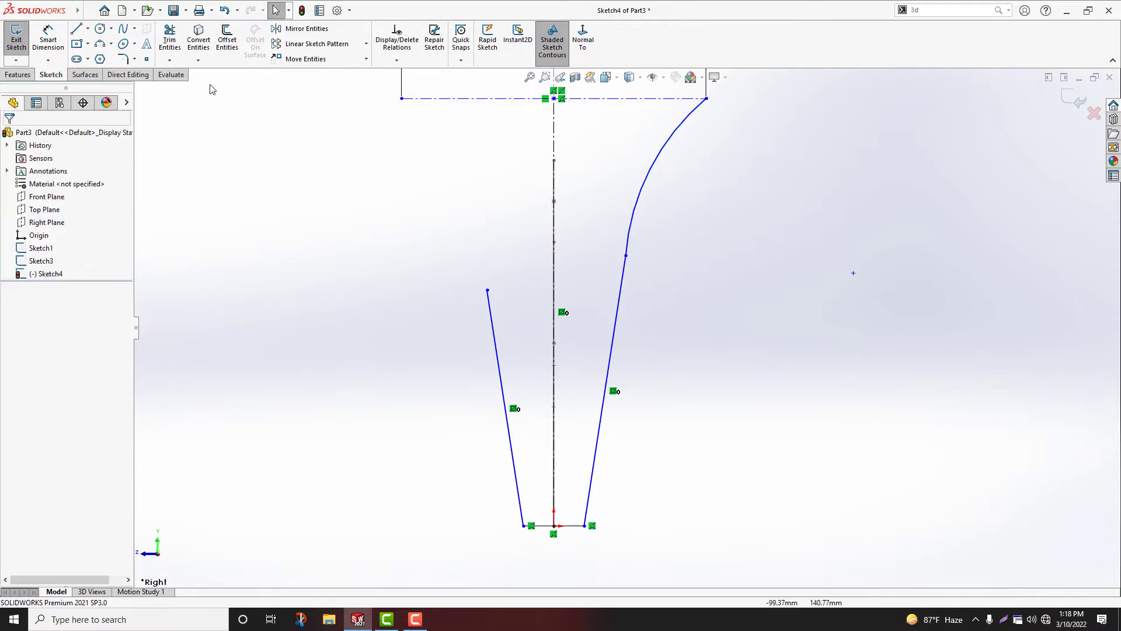
- Draw a matching three-point arc from the left side line's upper end to the left end of the horizontal construction line
{"action": "left_click", "coordinate": [100, 45]}
{"action": "left_click", "coordinate": [487, 290]}
{"action": "left_click", "coordinate": [402, 98]}
{"action": "left_click", "coordinate": [451, 165]}
{"action": "key", "text": "Escape"}
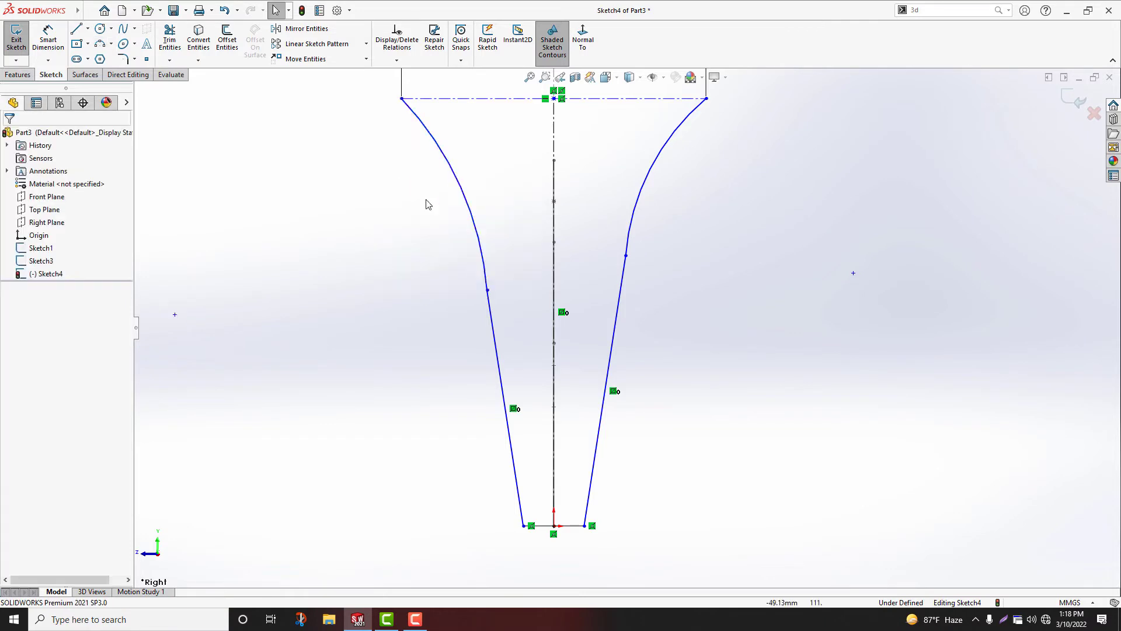
- Make the left and right arcs each tangent to their adjoining side line
{"action": "left_click", "coordinate": [488, 317]}
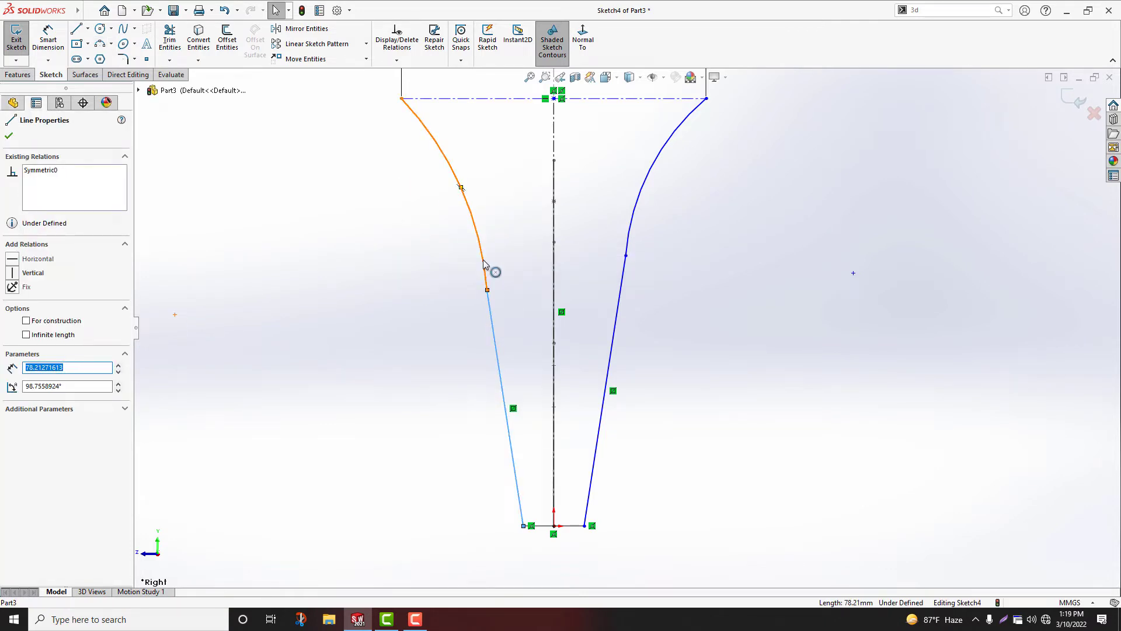
{"action": "left_click", "coordinate": [483, 263], "text": "ctrl"}
{"action": "left_click", "coordinate": [516, 209]}
{"action": "left_click", "coordinate": [643, 296]}
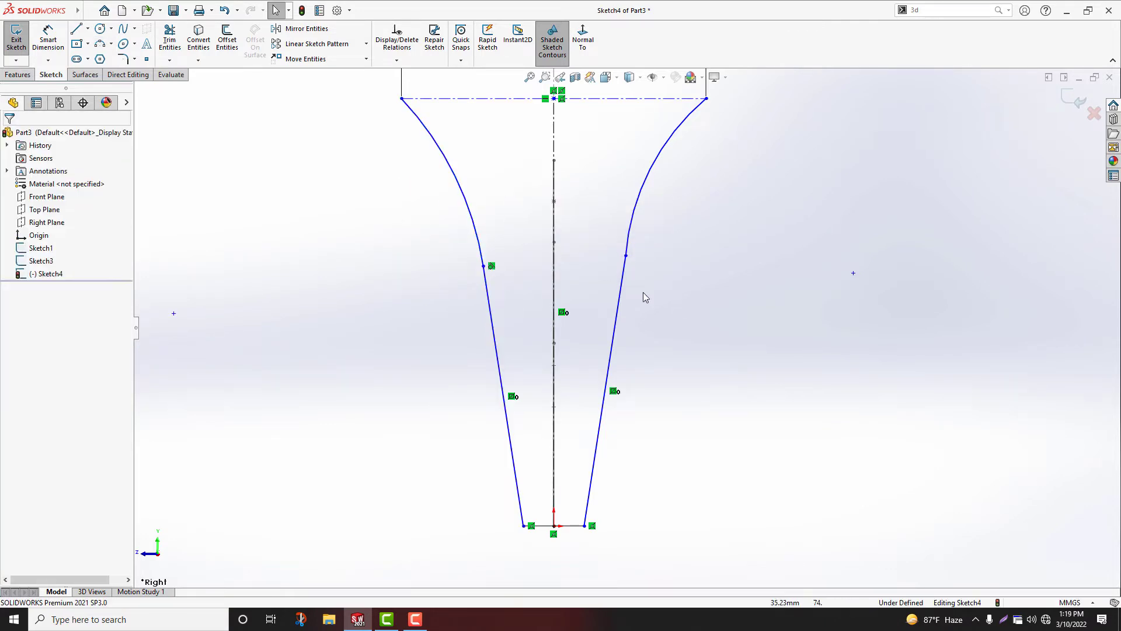
{"action": "left_click", "coordinate": [620, 292]}
{"action": "left_click", "coordinate": [637, 205], "text": "ctrl"}
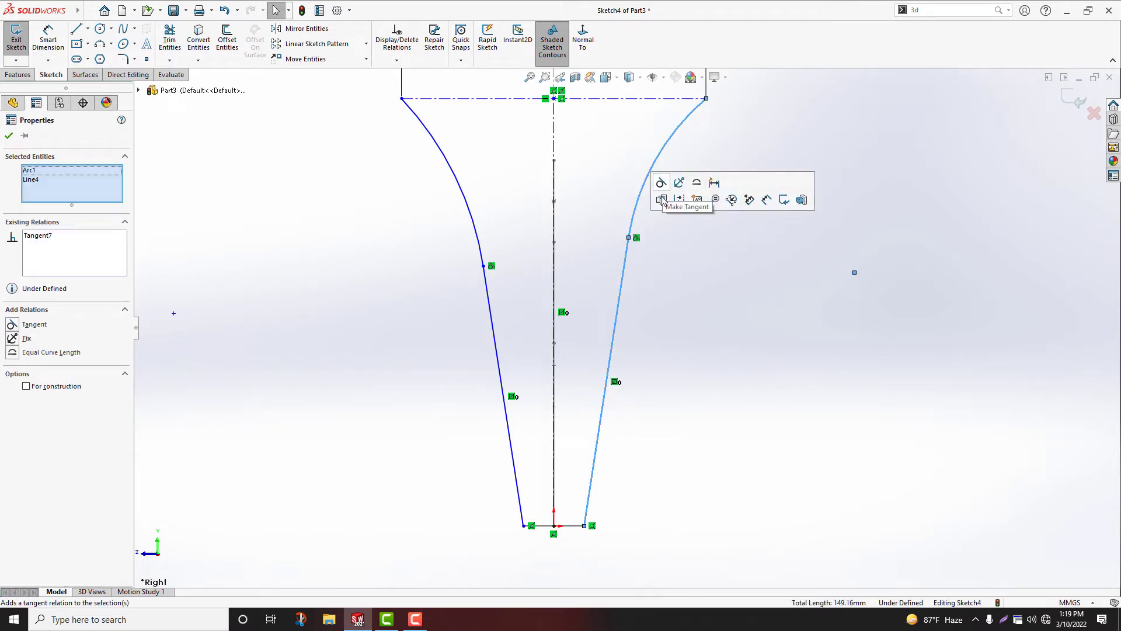
{"action": "left_click", "coordinate": [662, 200]}
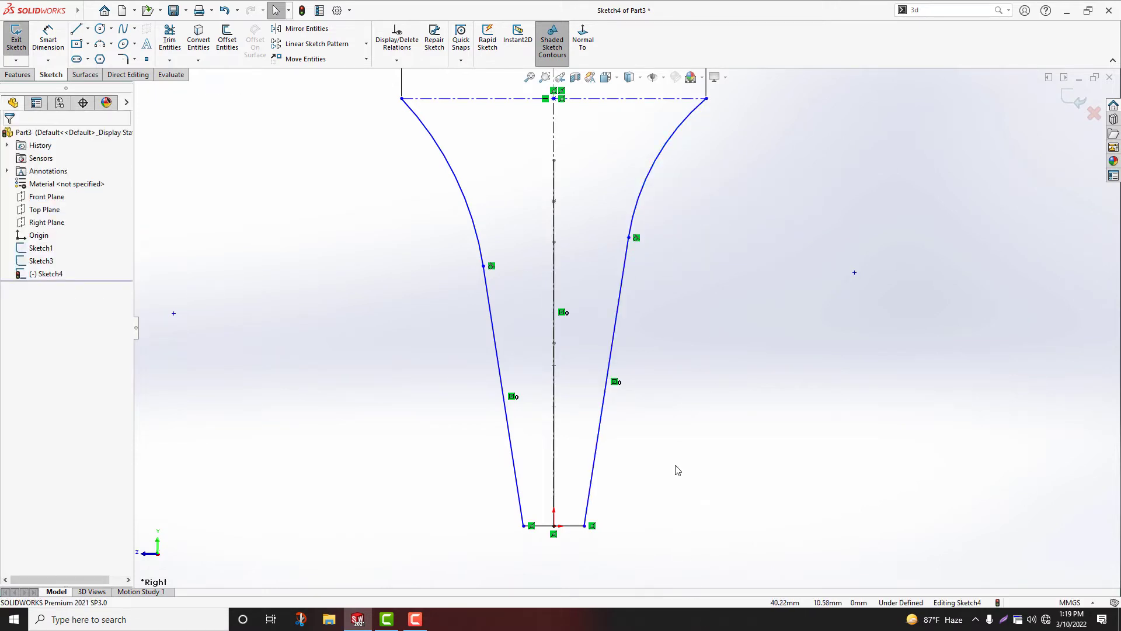
- Dimension the height from the base to the right side line's upper end as 60 mm
{"action": "right_click_drag", "start_coordinate": [676, 470], "coordinate": [663, 354]}
{"action": "left_click", "coordinate": [629, 237]}
{"action": "left_click", "coordinate": [575, 525]}
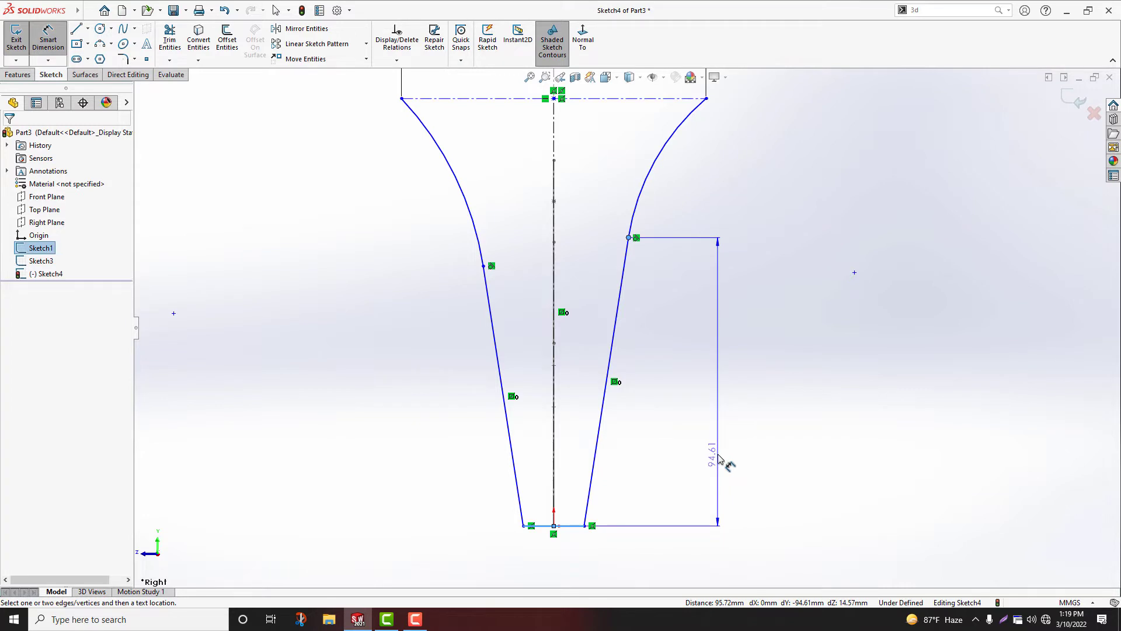
{"action": "left_click", "coordinate": [720, 459]}
{"action": "type", "text": "60"}
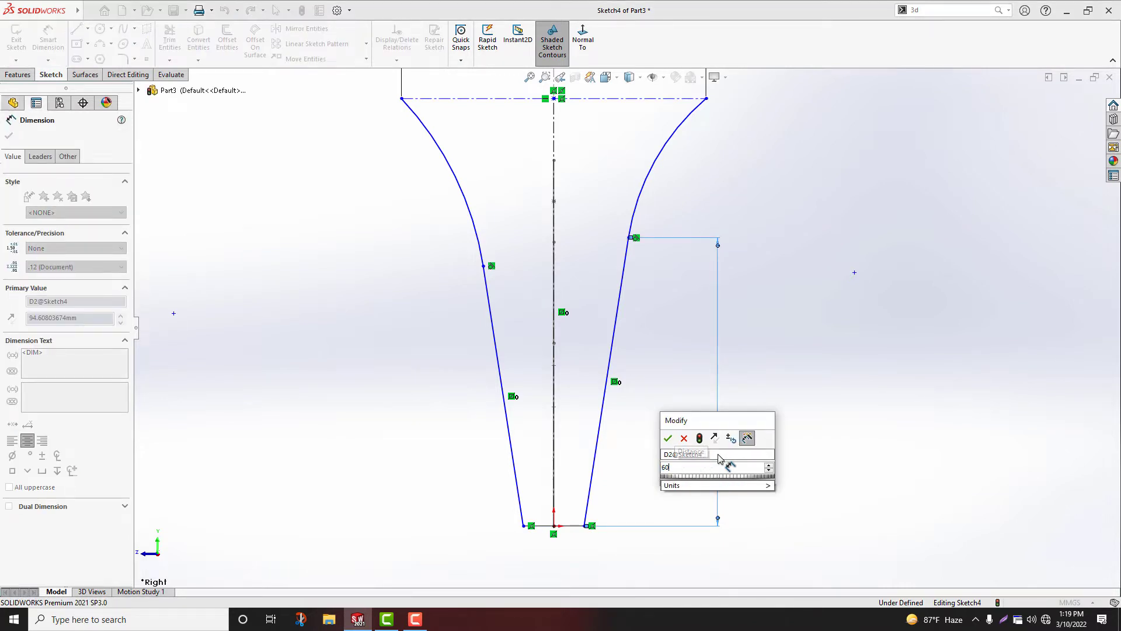
{"action": "key", "text": "Return"}
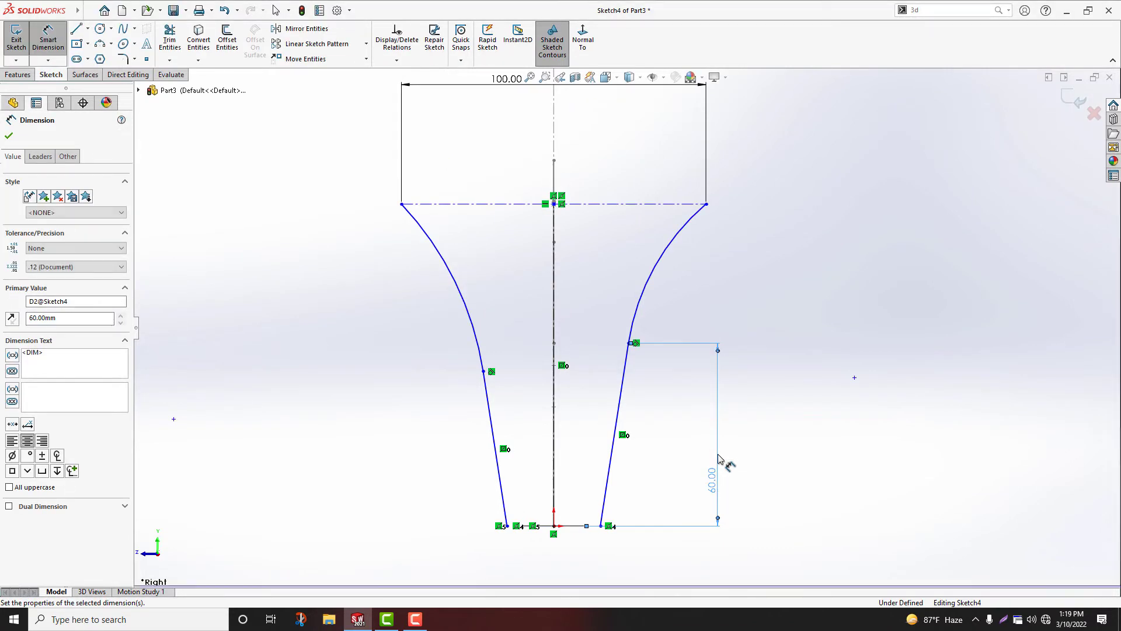
- Dimension the height from the base to the left side line's upper end as 60 mm
{"action": "left_click", "coordinate": [489, 374]}
{"action": "left_click", "coordinate": [520, 527]}
{"action": "left_click", "coordinate": [426, 454]}
{"action": "type", "text": "60"}
{"action": "key", "text": "Return"}
- Add a pierce relation between the right side line's lower endpoint and the base circle
{"action": "scroll", "coordinate": [608, 527], "scroll_direction": "down", "scroll_amount": 2}
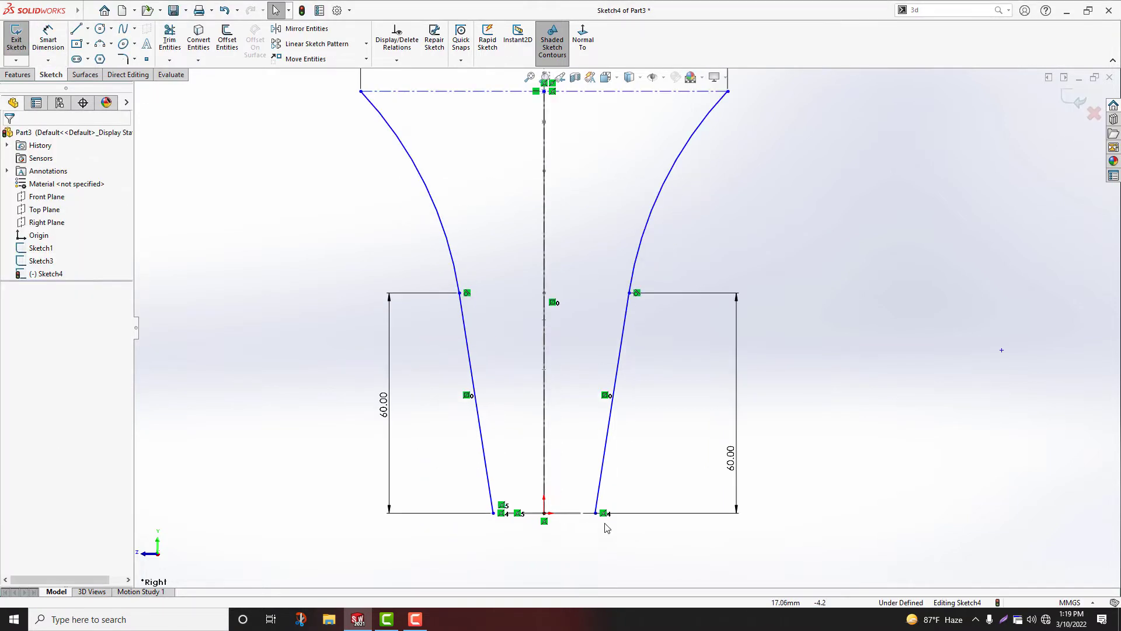
{"action": "left_click", "coordinate": [574, 514]}
{"action": "scroll", "coordinate": [594, 553], "scroll_direction": "down", "scroll_amount": 3}
{"action": "middle_click_drag", "start_coordinate": [587, 499], "coordinate": [581, 516]}
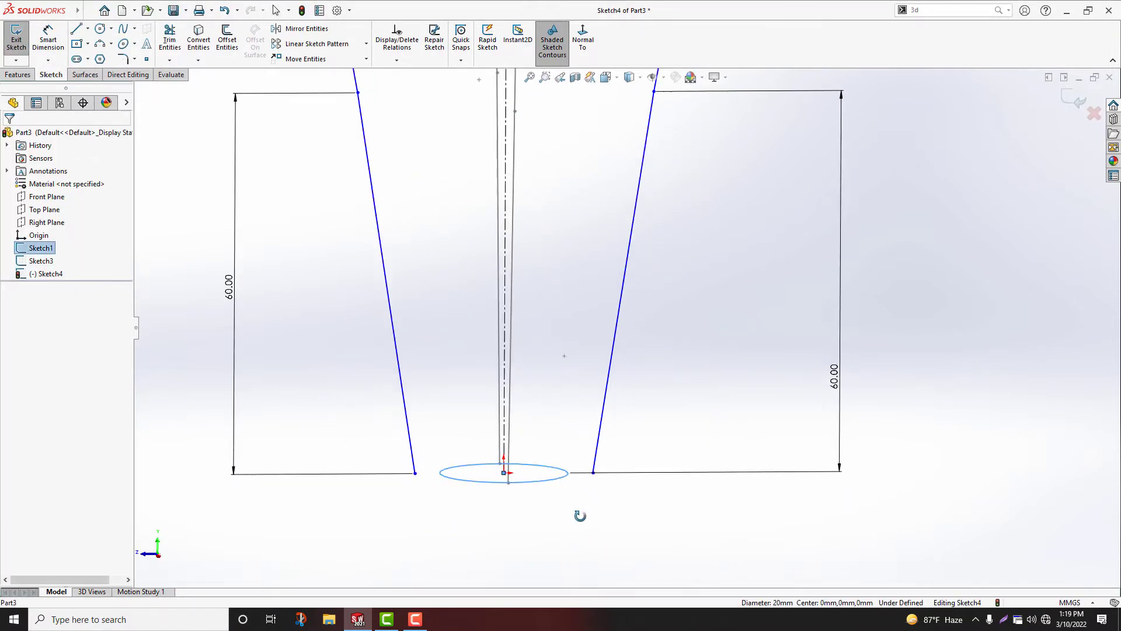
{"action": "left_click", "coordinate": [594, 474], "text": "ctrl"}
{"action": "left_click", "coordinate": [657, 424]}
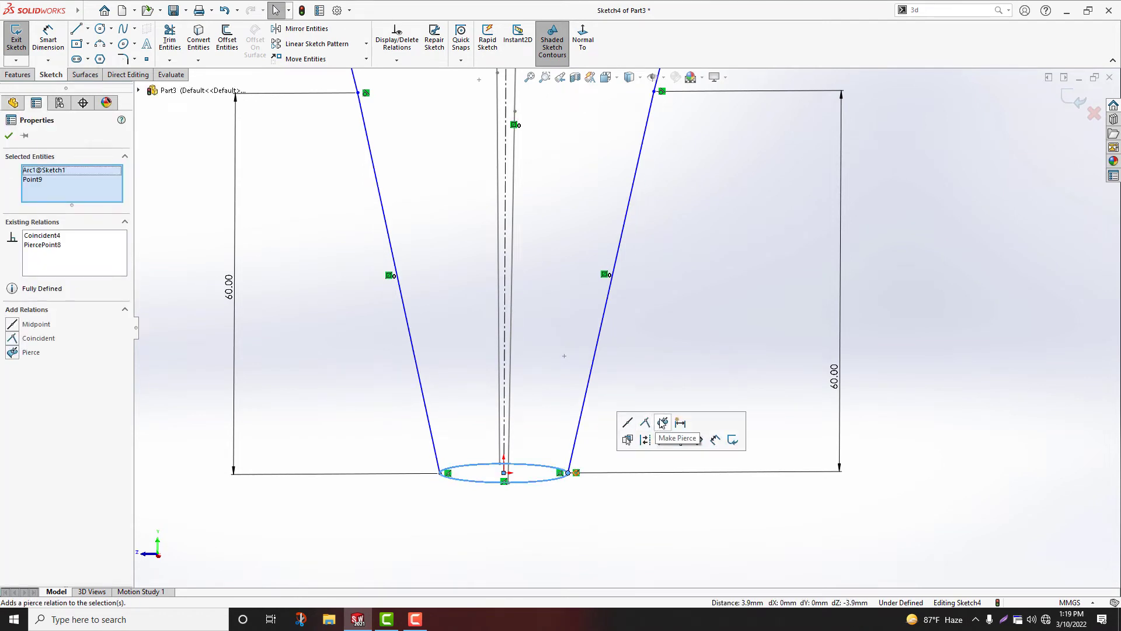
- Dimension the angle between the right side line and the vertical centreline as 10°
{"action": "scroll", "coordinate": [679, 315], "scroll_direction": "up", "scroll_amount": 2}
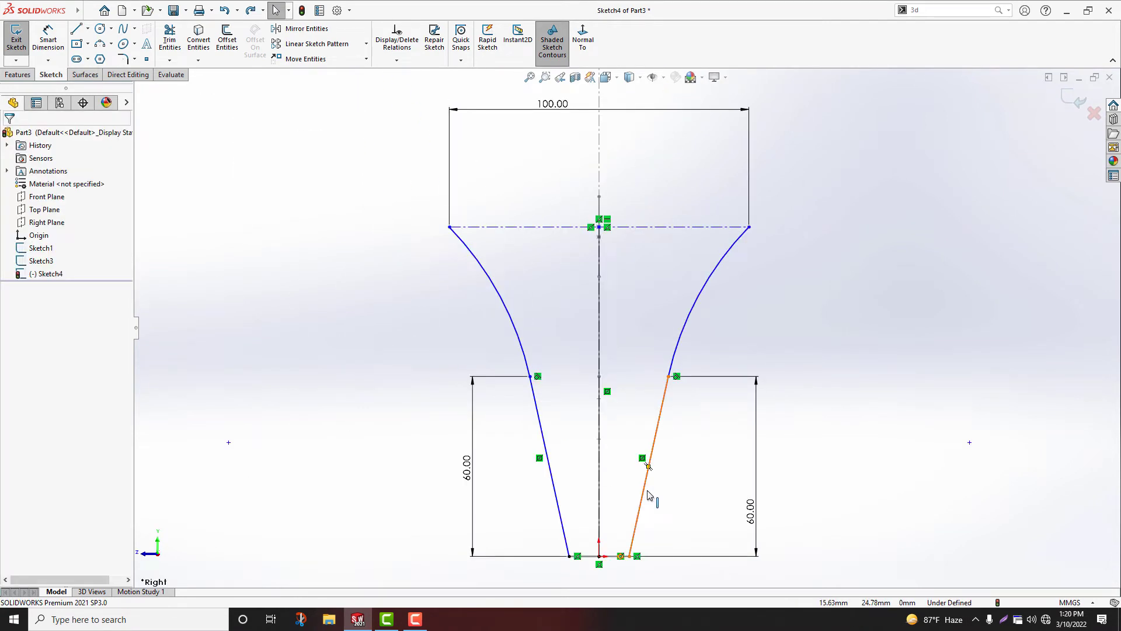
{"action": "right_click_drag", "start_coordinate": [690, 503], "coordinate": [673, 435]}
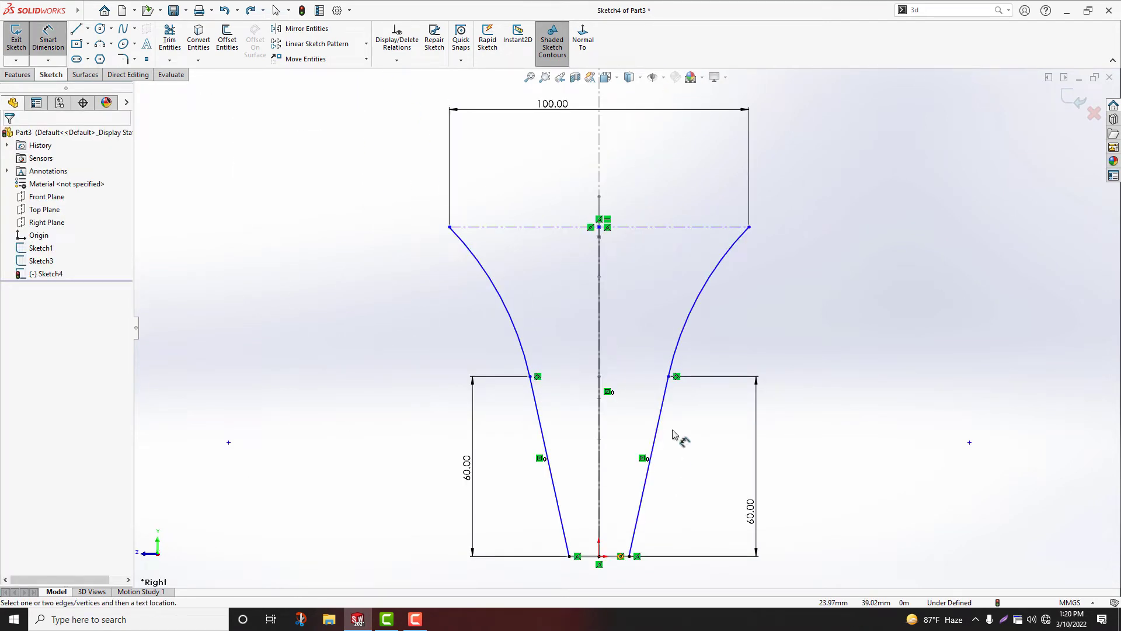
{"action": "left_click", "coordinate": [641, 516]}
{"action": "left_click", "coordinate": [599, 499]}
{"action": "left_click", "coordinate": [624, 500]}
{"action": "type", "text": "10"}
{"action": "key", "text": "Return"}
{"action": "key", "text": "Escape"}
- Make the horizontal construction line's midpoint coincident with the midpoint of the front sketch's slanted top line, and exit the sketch
{"action": "mouse_move", "coordinate": [624, 499]}
{"action": "middle_mouse_down"}
{"action": "mouse_move", "coordinate": [648, 344]}
{"action": "mouse_move", "coordinate": [644, 244]}
{"action": "mouse_move", "coordinate": [602, 247]}
{"action": "middle_mouse_up"}
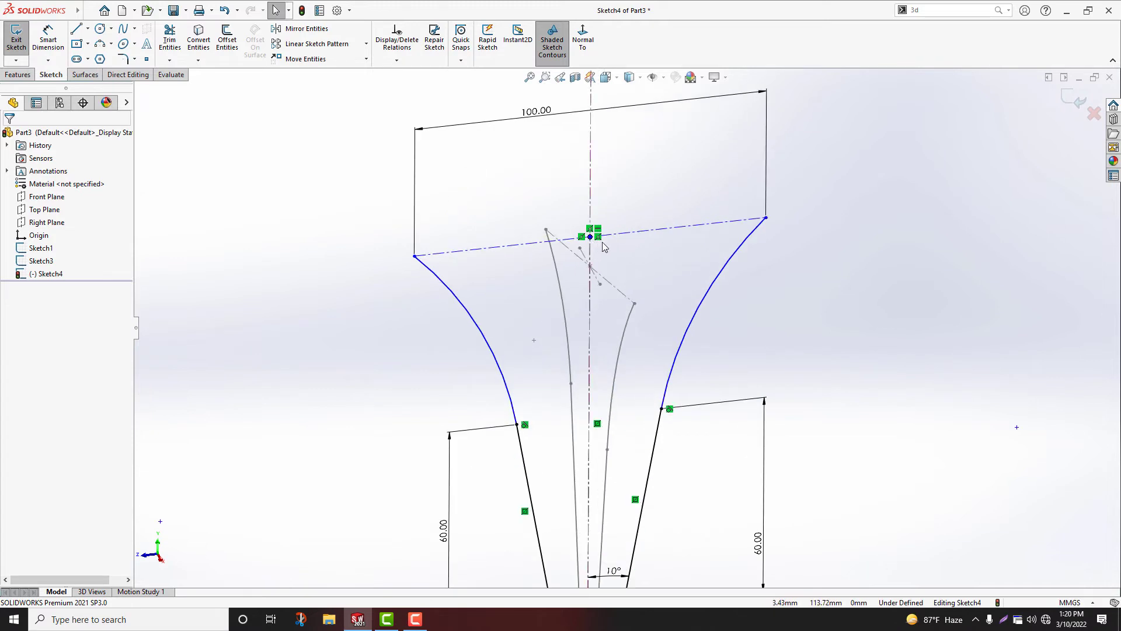
{"action": "left_click_drag", "start_coordinate": [591, 239], "coordinate": [593, 289]}
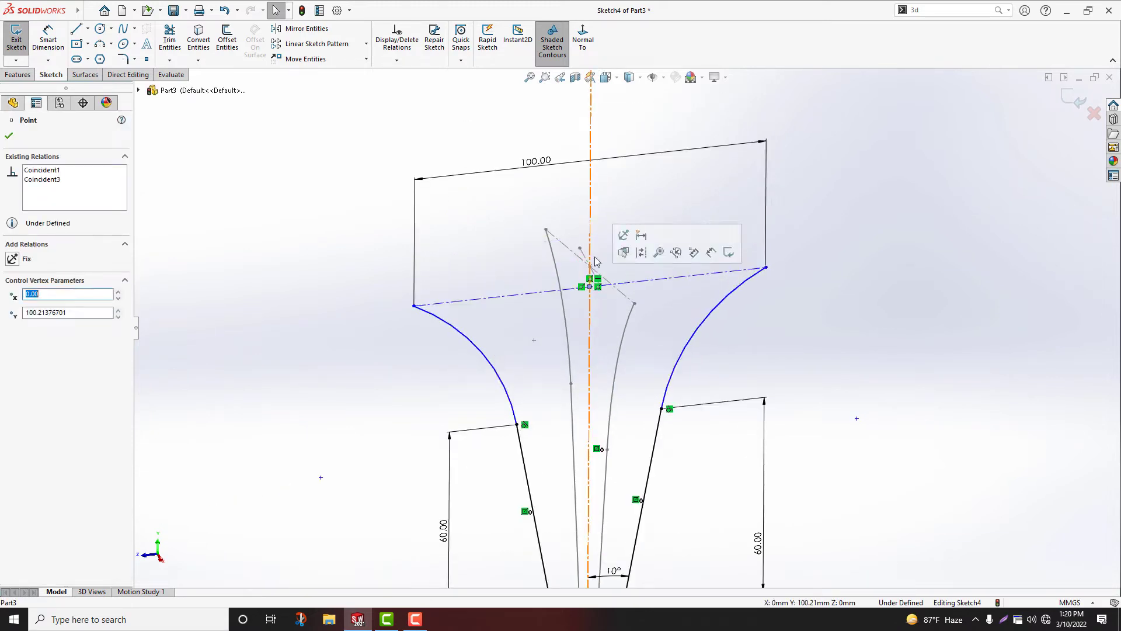
{"action": "scroll", "coordinate": [591, 240], "scroll_direction": "down", "scroll_amount": 3}
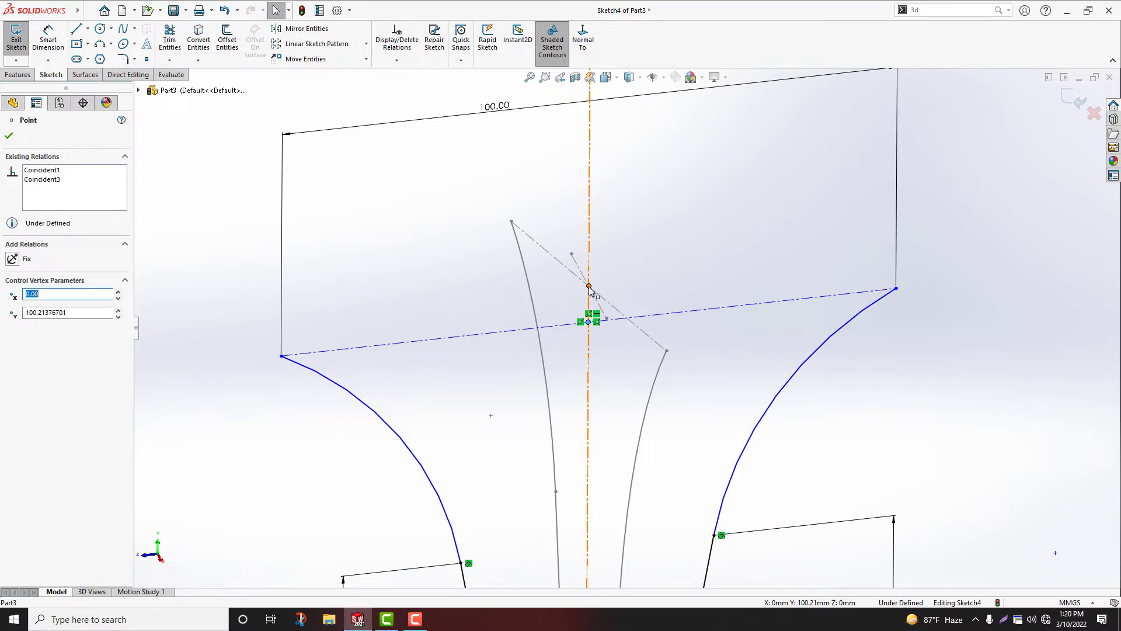
{"action": "left_click", "coordinate": [590, 287], "text": "ctrl"}
{"action": "left_click", "coordinate": [658, 236]}
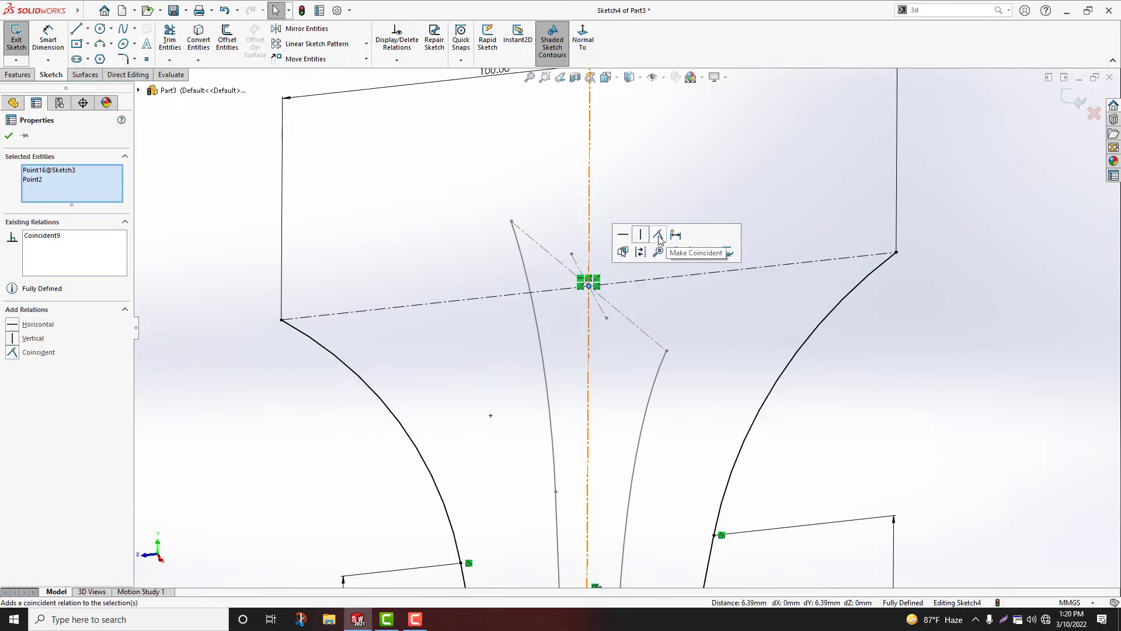
{"action": "left_click", "coordinate": [730, 391]}
{"action": "scroll", "coordinate": [737, 450], "scroll_direction": "up", "scroll_amount": 7}
{"action": "scroll", "coordinate": [743, 506], "scroll_direction": "down", "scroll_amount": 1}
{"action": "scroll", "coordinate": [679, 493], "scroll_direction": "up", "scroll_amount": 2}
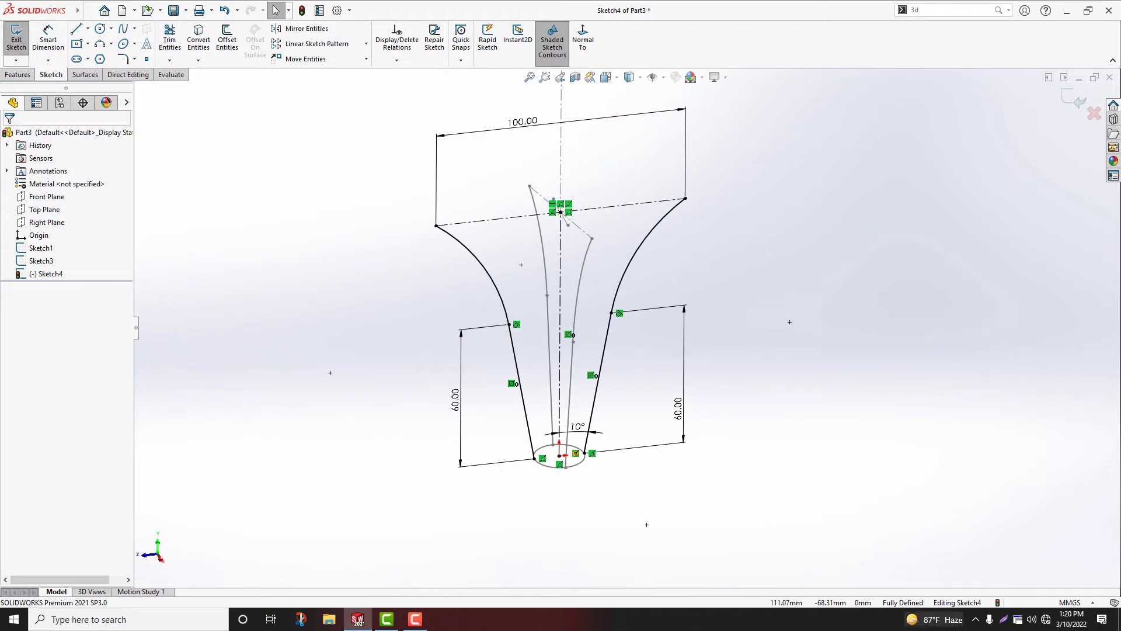
{"action": "mouse_move", "coordinate": [756, 400]}
{"action": "middle_mouse_down"}
{"action": "mouse_move", "coordinate": [691, 350]}
{"action": "mouse_move", "coordinate": [713, 333]}
{"action": "middle_mouse_up"}
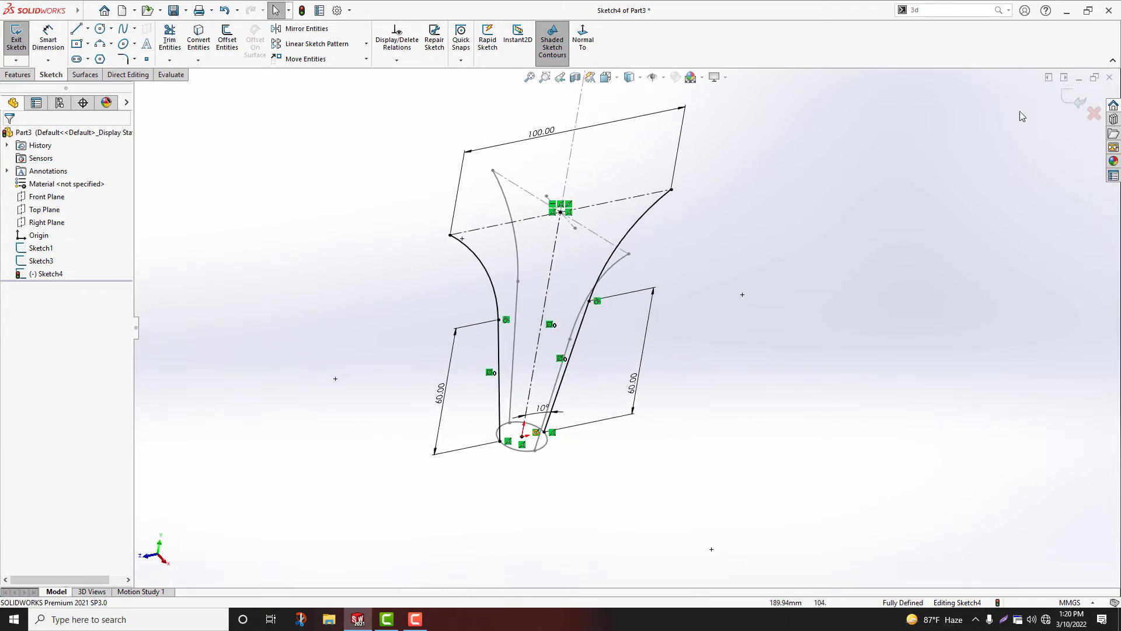
- Create a reference plane offset 30 mm above the Top Plane
{"action": "left_click", "coordinate": [49, 210]}
{"action": "left_click", "coordinate": [17, 75]}
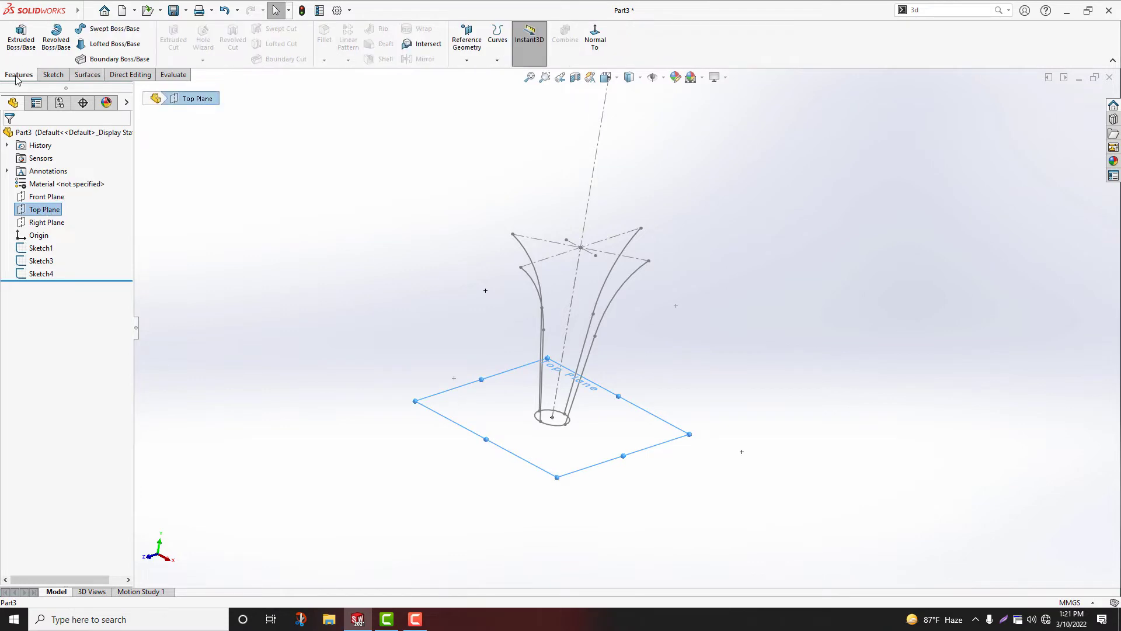
{"action": "left_click", "coordinate": [467, 61]}
{"action": "left_click", "coordinate": [476, 74]}
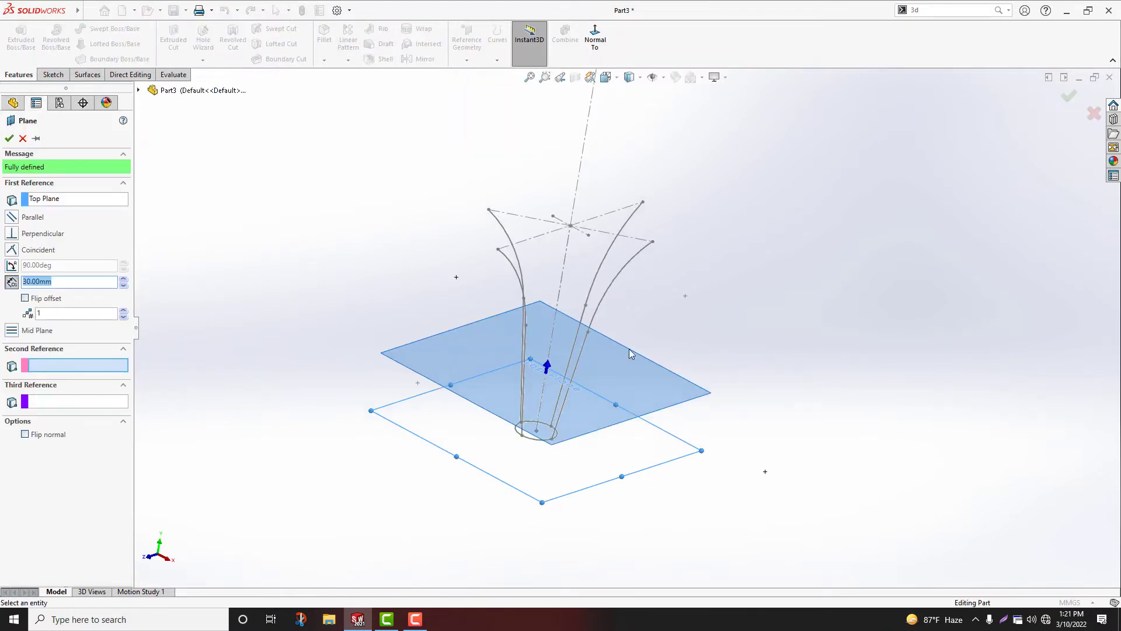
{"action": "left_click", "coordinate": [9, 139]}
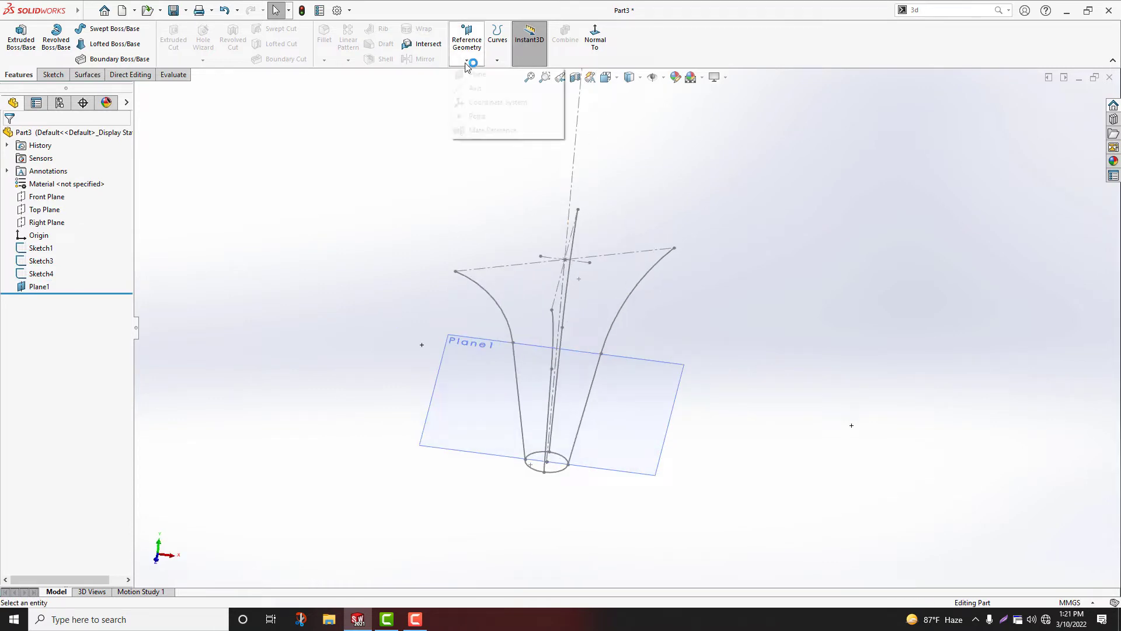
- Create a reference plane through the front sketch's slanted top line and the side sketch's top construction line
{"action": "left_click", "coordinate": [476, 74]}
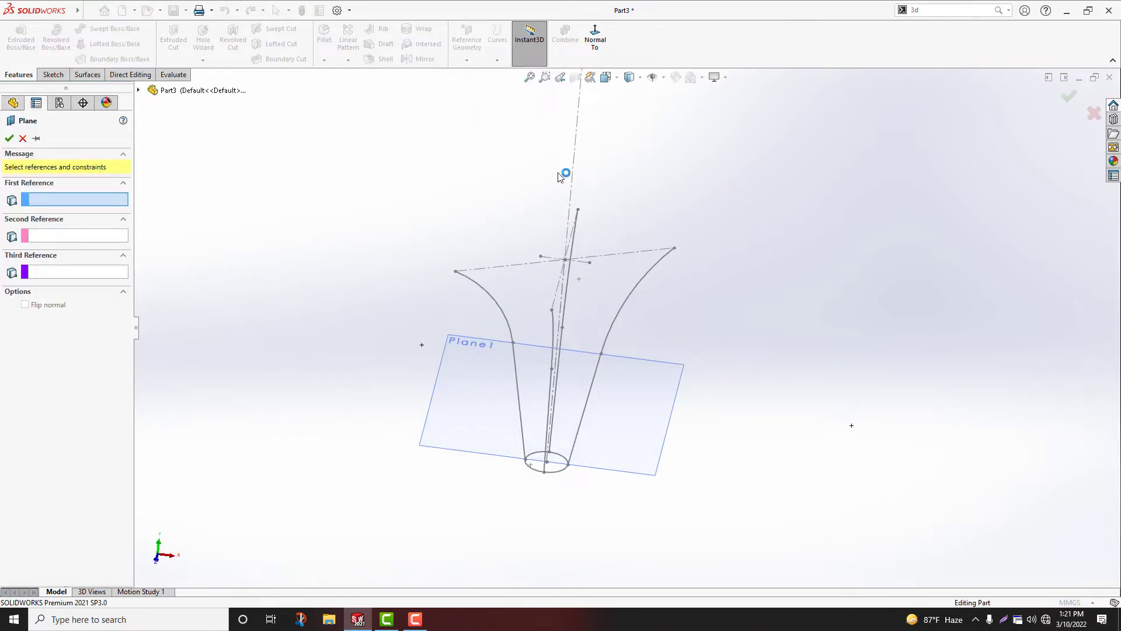
{"action": "left_click", "coordinate": [516, 265]}
{"action": "left_click", "coordinate": [563, 286]}
{"action": "middle_click_drag", "start_coordinate": [563, 286], "coordinate": [634, 373]}
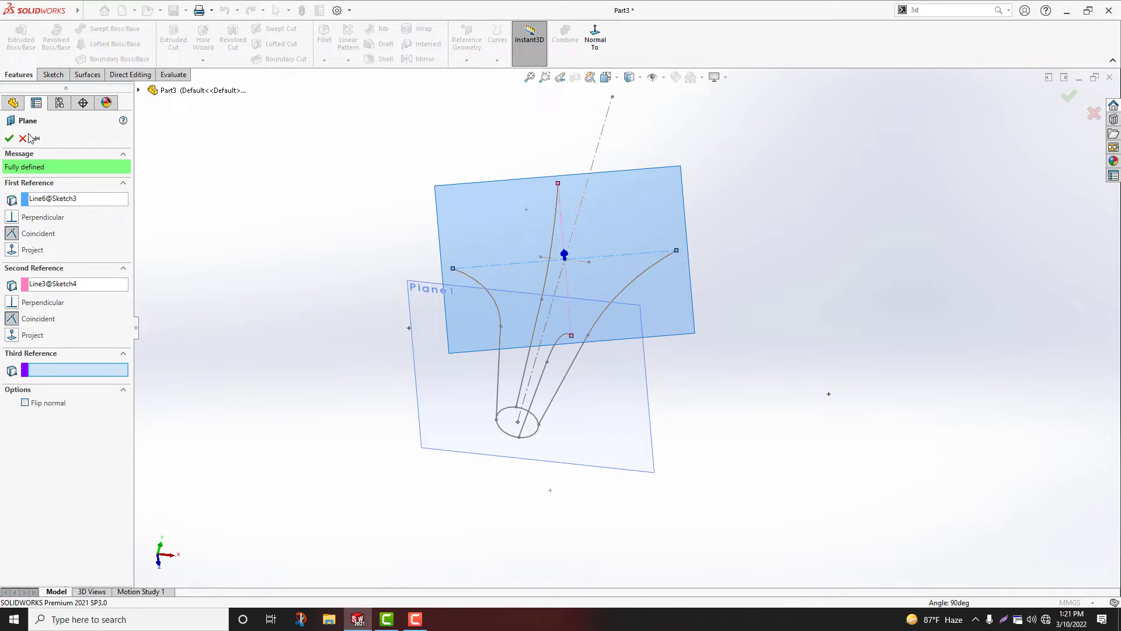
{"action": "key", "text": "Return"}
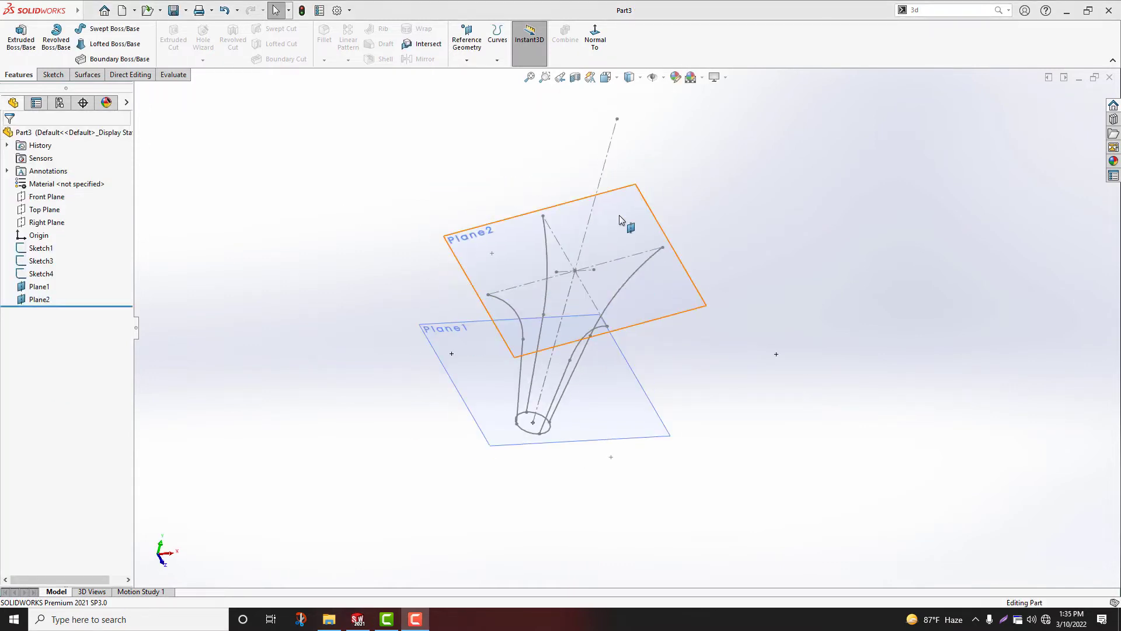
- On the new slanted plane, sketch an ellipse centred on the top lines' intersection, with axes reaching the side profile's end and near the front profile's left end
{"action": "left_click", "coordinate": [619, 215]}
{"action": "left_click", "coordinate": [671, 184]}
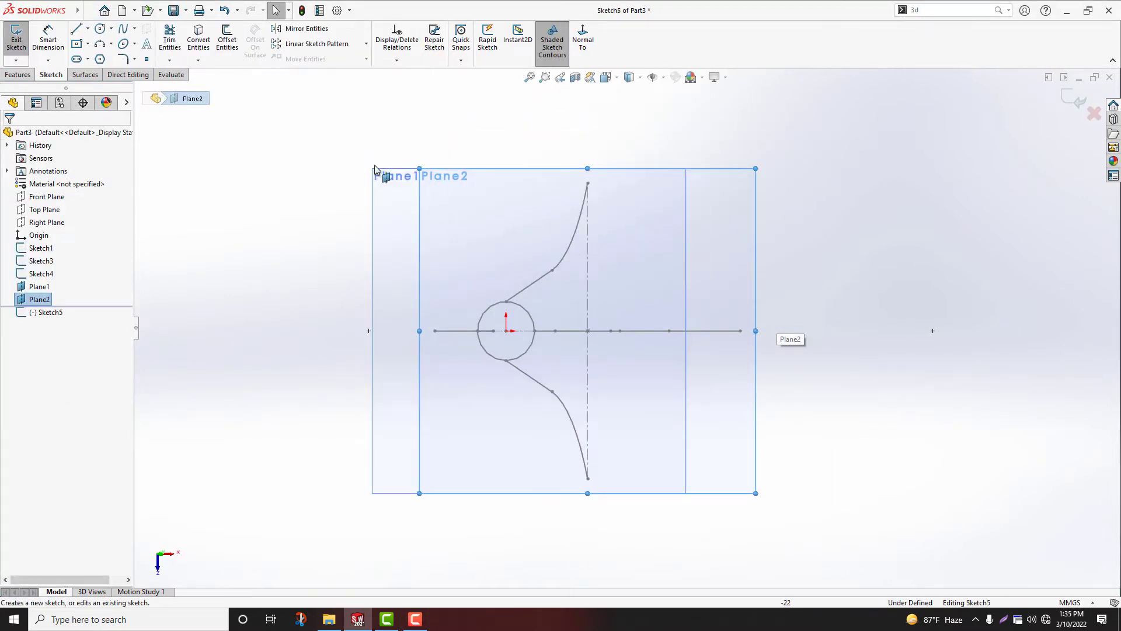
{"action": "left_click", "coordinate": [123, 44]}
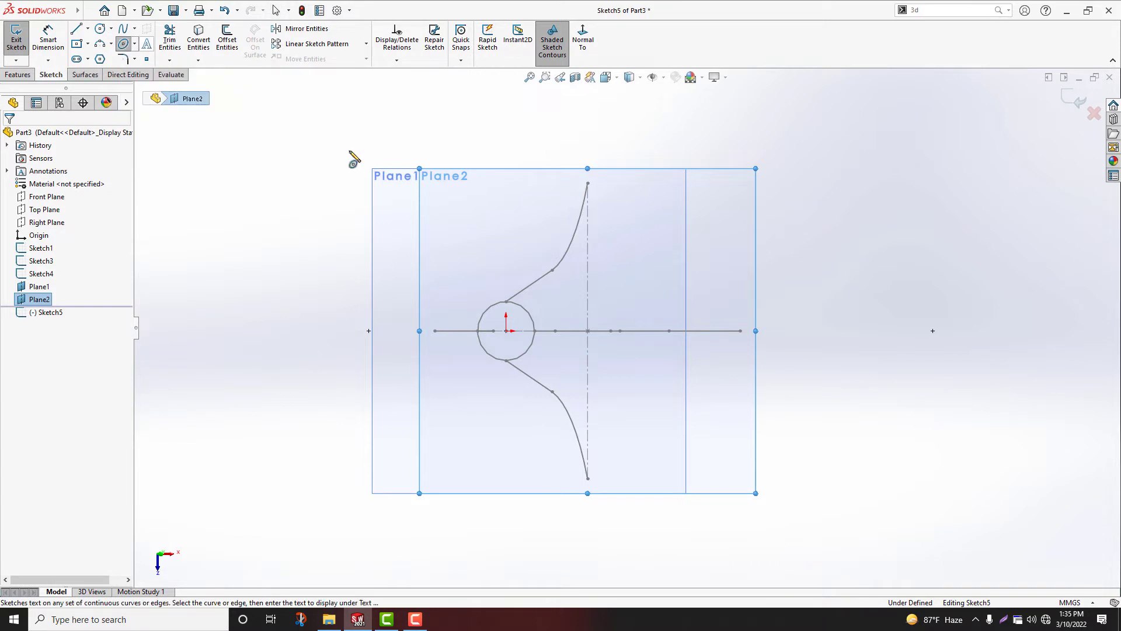
{"action": "left_click", "coordinate": [587, 330]}
{"action": "left_click", "coordinate": [588, 479]}
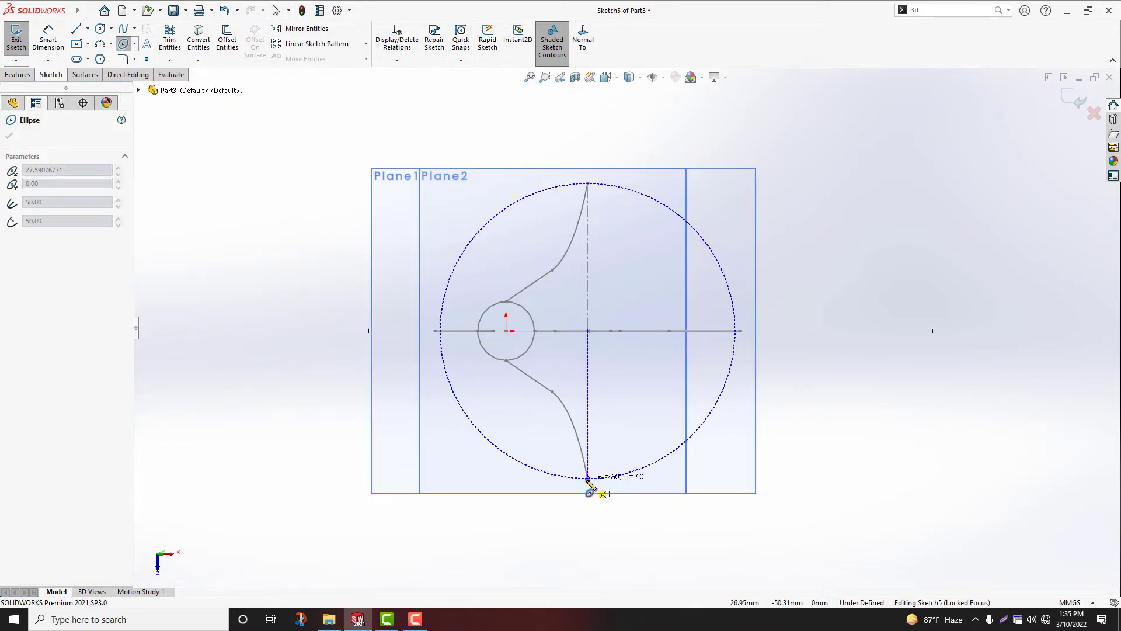
{"action": "left_click", "coordinate": [432, 331]}
{"action": "right_click", "coordinate": [439, 270]}
{"action": "left_click", "coordinate": [447, 277]}
- Add a pierce relation between the ellipse's near axis point and the side sketch's near arc
{"action": "middle_click_drag", "start_coordinate": [621, 326], "coordinate": [655, 386]}
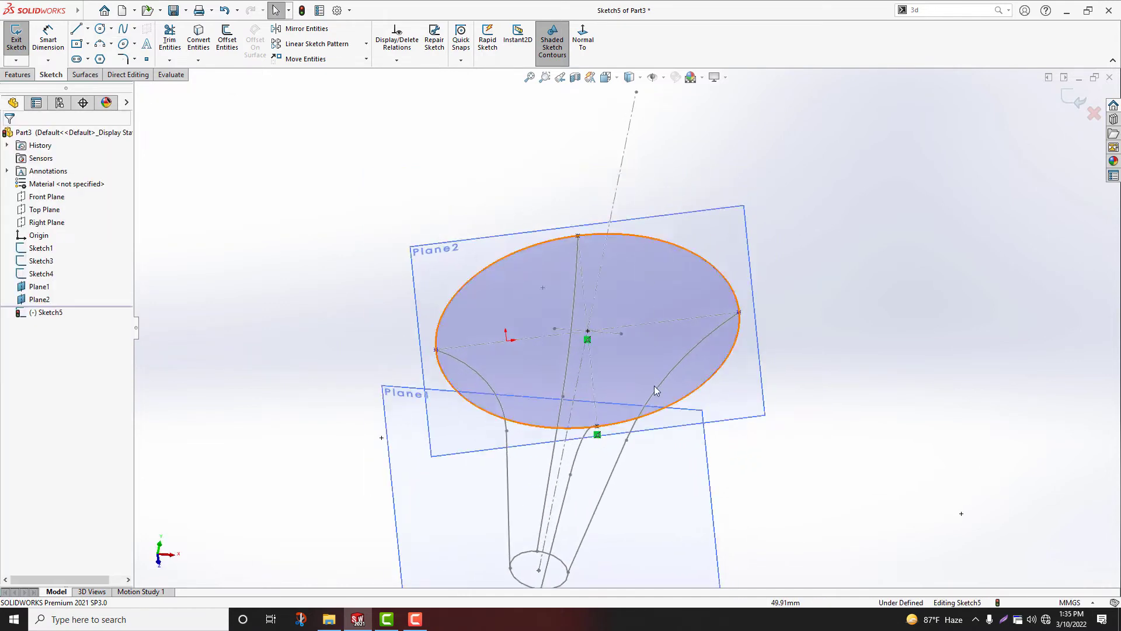
{"action": "scroll", "coordinate": [637, 445], "scroll_direction": "down", "scroll_amount": 3}
{"action": "middle_click_drag", "start_coordinate": [592, 444], "coordinate": [677, 435]}
{"action": "scroll", "coordinate": [681, 431], "scroll_direction": "down", "scroll_amount": 1}
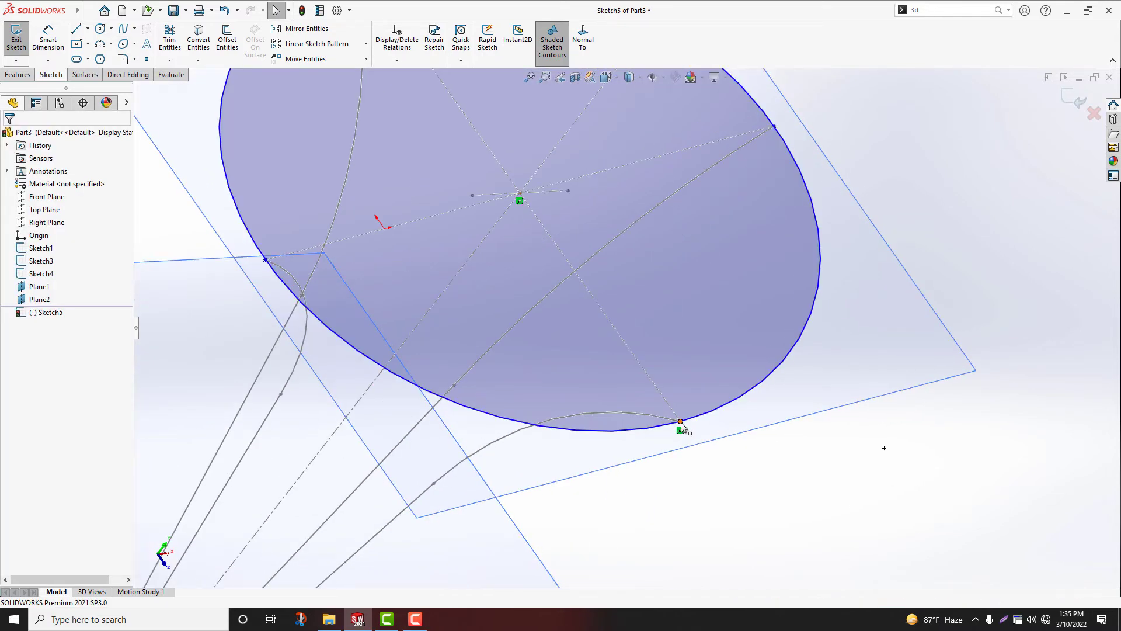
{"action": "left_click", "coordinate": [681, 421]}
{"action": "left_click", "coordinate": [663, 418], "text": "ctrl"}
{"action": "left_click", "coordinate": [732, 367]}
- Add a pierce relation between the ellipse's left axis point and the front sketch's left arc
{"action": "scroll", "coordinate": [721, 440], "scroll_direction": "up", "scroll_amount": 5}
{"action": "scroll", "coordinate": [499, 350], "scroll_direction": "down", "scroll_amount": 2}
{"action": "middle_click_drag", "start_coordinate": [481, 374], "coordinate": [506, 337]}
{"action": "scroll", "coordinate": [473, 352], "scroll_direction": "down", "scroll_amount": 4}
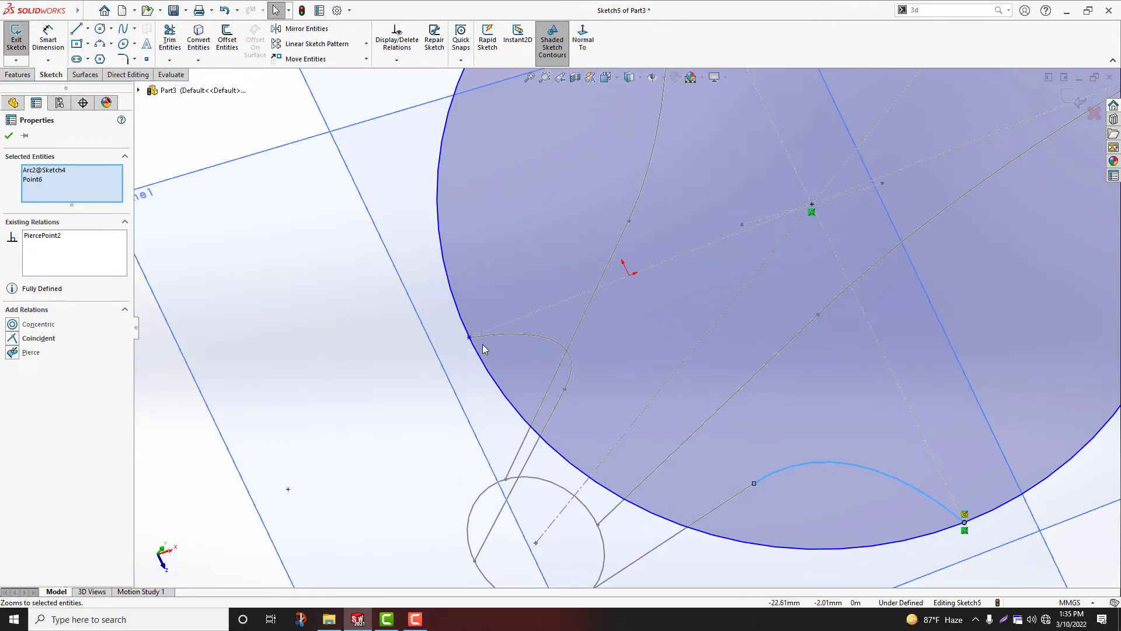
{"action": "left_click", "coordinate": [470, 338]}
{"action": "left_click", "coordinate": [487, 336], "text": "ctrl"}
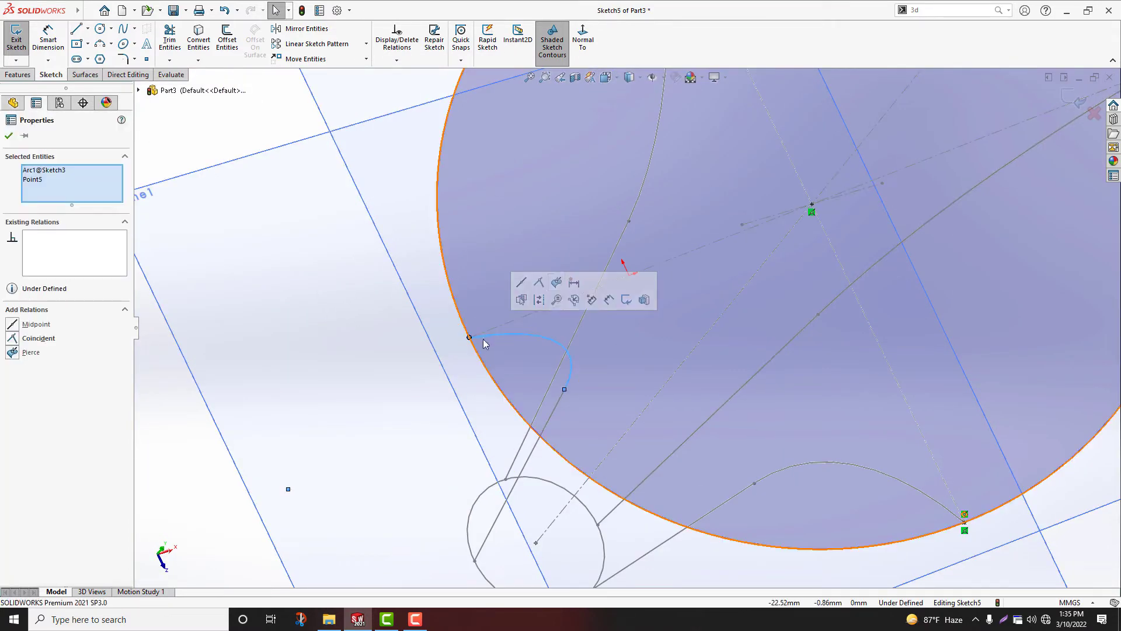
{"action": "left_click", "coordinate": [555, 283]}
- Add a pierce relation between the ellipse's right axis point and the front sketch's right arc
{"action": "scroll", "coordinate": [626, 327], "scroll_direction": "up", "scroll_amount": 6}
{"action": "scroll", "coordinate": [768, 264], "scroll_direction": "down", "scroll_amount": 5}
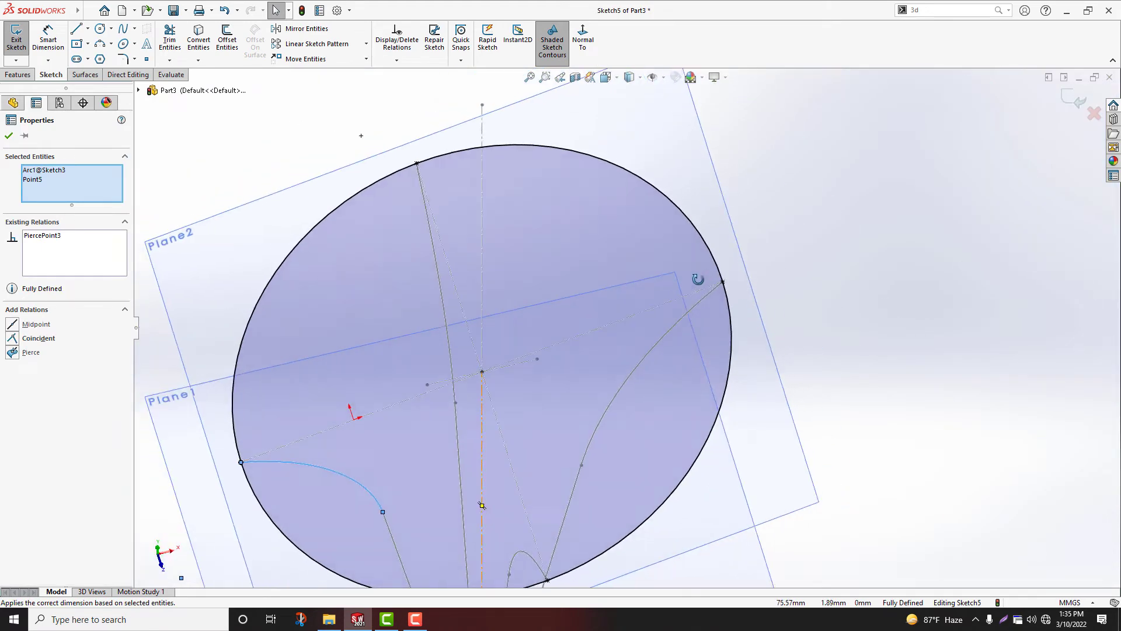
{"action": "left_click", "coordinate": [697, 286]}
{"action": "left_click", "coordinate": [726, 270], "text": "ctrl"}
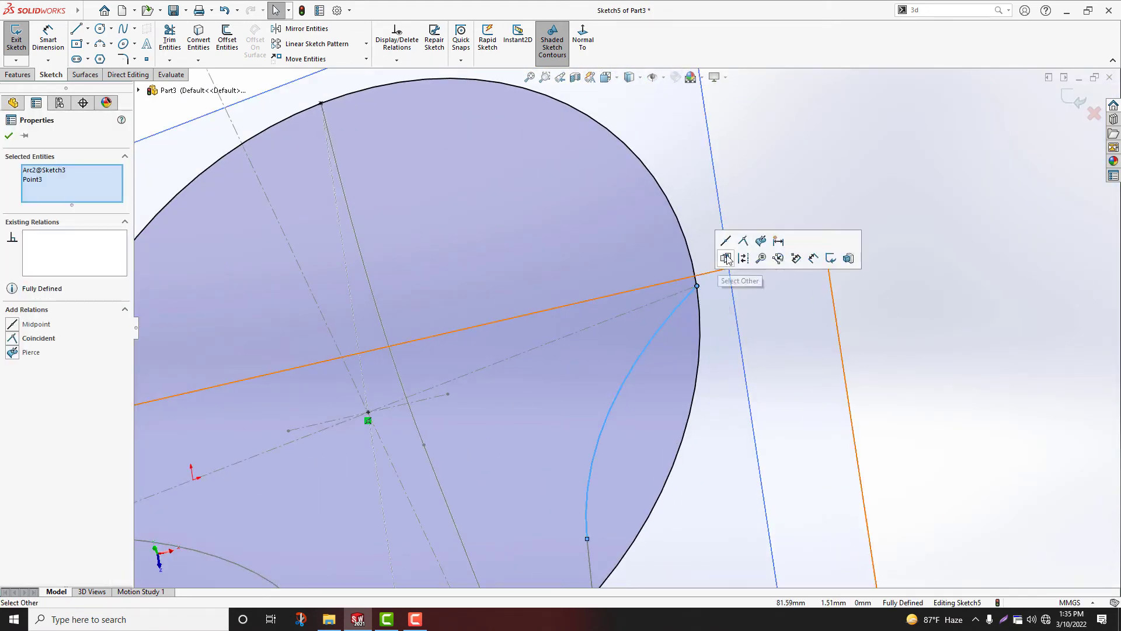
- Add a pierce relation between the ellipse's far axis point and the side sketch's far arc
{"action": "scroll", "coordinate": [749, 314], "scroll_direction": "up", "scroll_amount": 6}
{"action": "scroll", "coordinate": [562, 277], "scroll_direction": "down", "scroll_amount": 4}
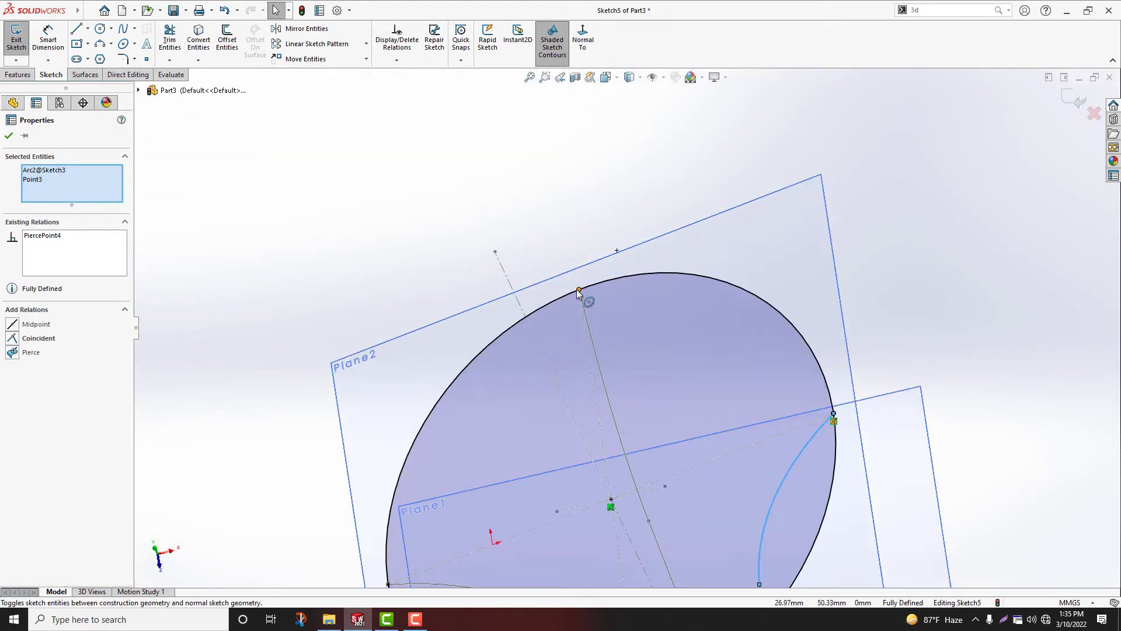
{"action": "left_click", "coordinate": [579, 291]}
{"action": "left_click", "coordinate": [602, 282], "text": "ctrl"}
{"action": "left_click", "coordinate": [658, 277]}
{"action": "scroll", "coordinate": [685, 363], "scroll_direction": "up", "scroll_amount": 5}
{"action": "left_click", "coordinate": [849, 313]}
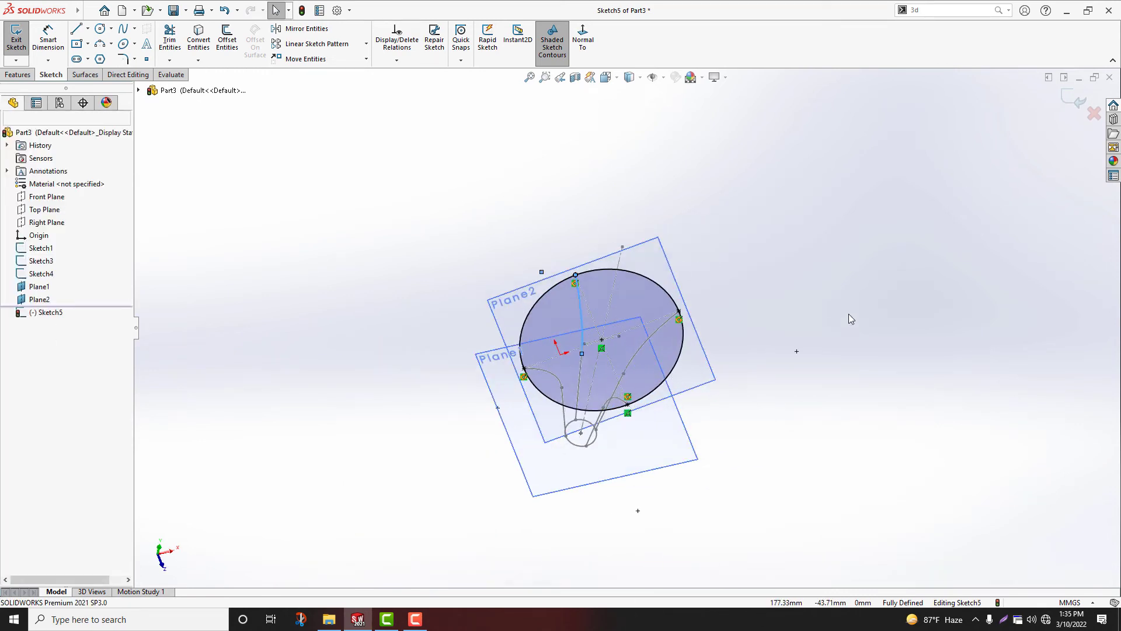
- Exit the top ellipse sketch and hide the slanted reference plane
{"action": "middle_click_drag", "start_coordinate": [728, 410], "coordinate": [730, 416]}
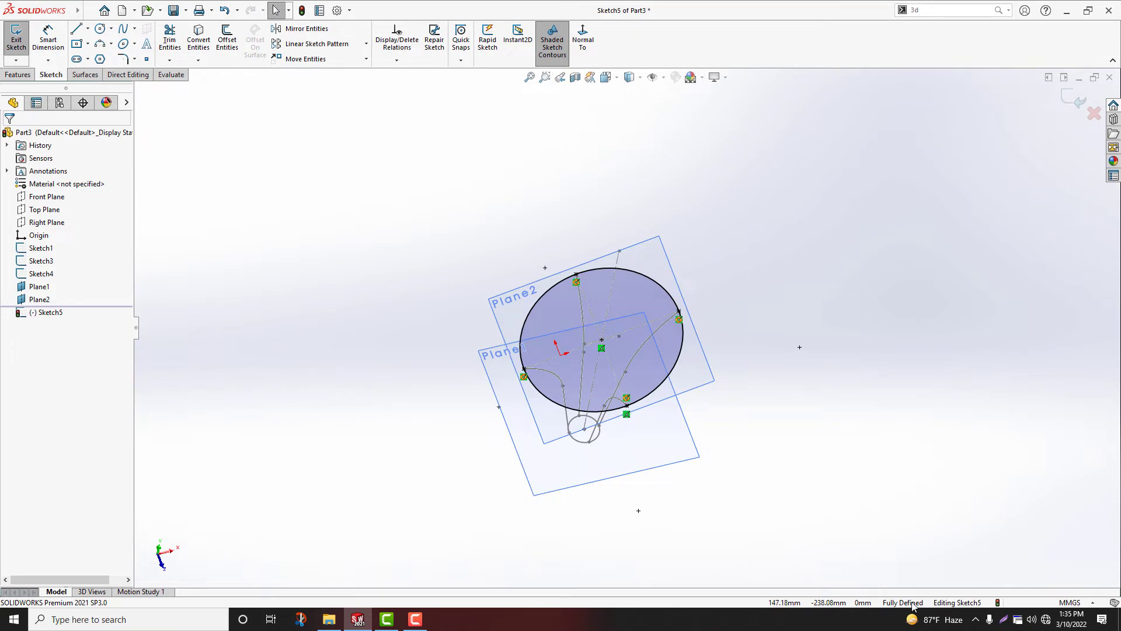
{"action": "middle_click_drag", "start_coordinate": [548, 341], "coordinate": [590, 345]}
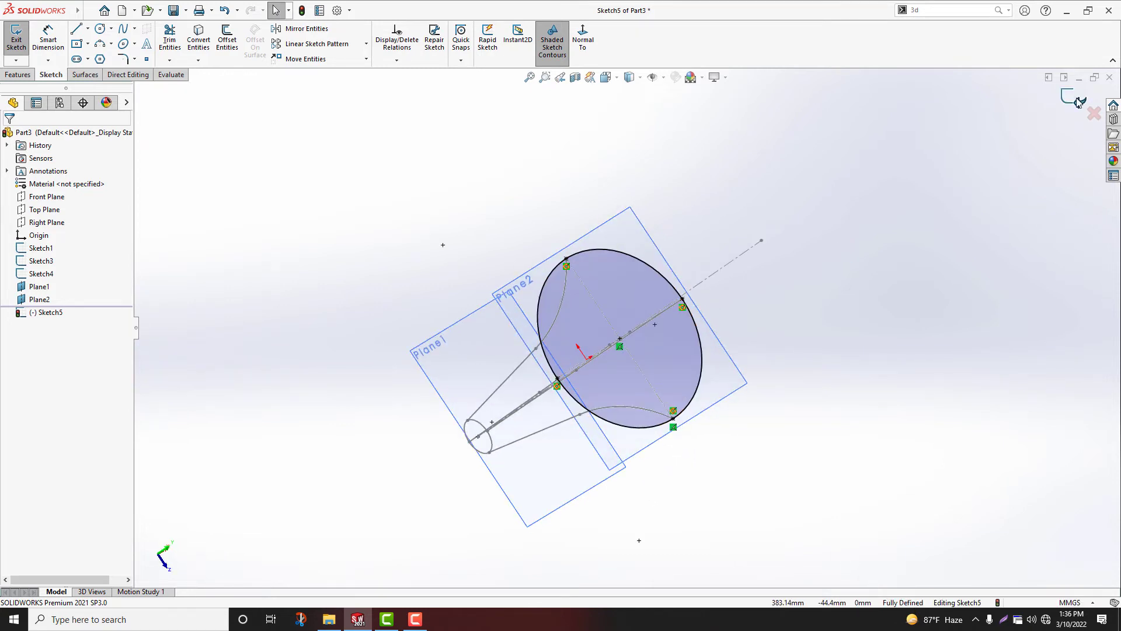
{"action": "left_click", "coordinate": [760, 436]}
{"action": "middle_click_drag", "start_coordinate": [761, 435], "coordinate": [720, 357]}
{"action": "left_click", "coordinate": [754, 363]}
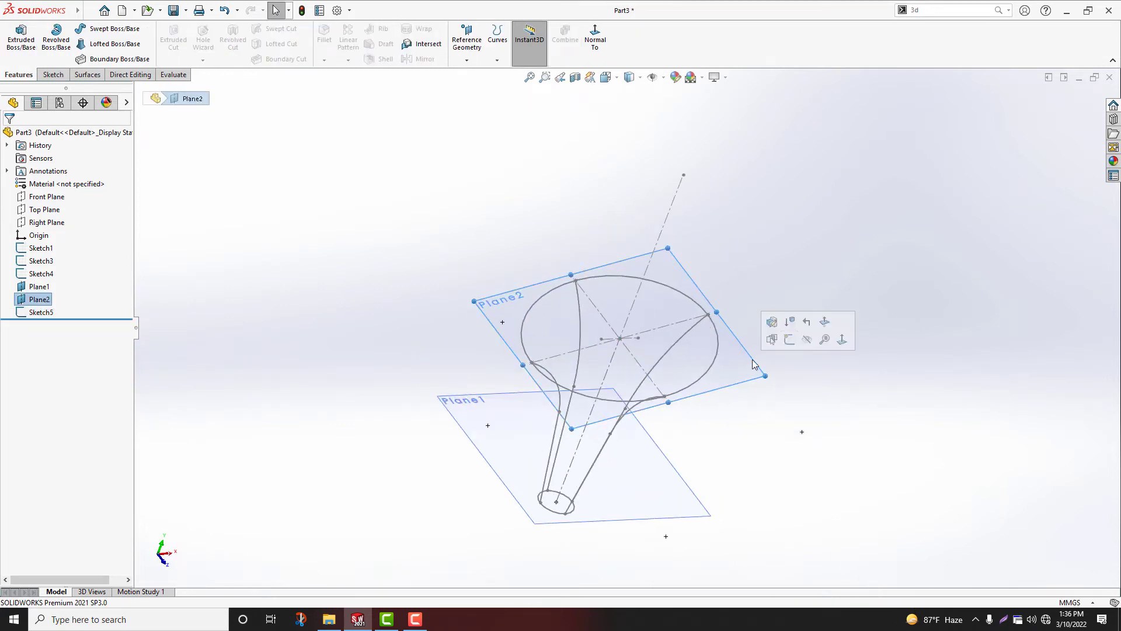
{"action": "left_click", "coordinate": [809, 344]}
- On the 30 mm offset plane, sketch an ellipse centred on the origin with radii of about 11.35 mm and 10 mm
{"action": "middle_click_drag", "start_coordinate": [771, 398], "coordinate": [753, 412]}
{"action": "left_click", "coordinate": [631, 435]}
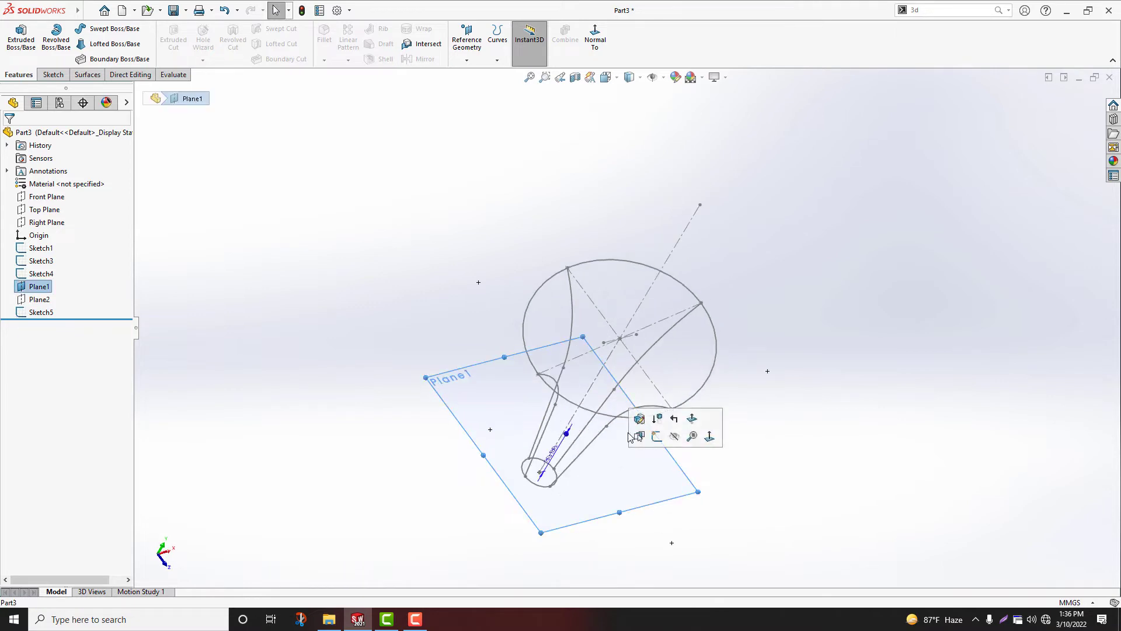
{"action": "left_click", "coordinate": [648, 424]}
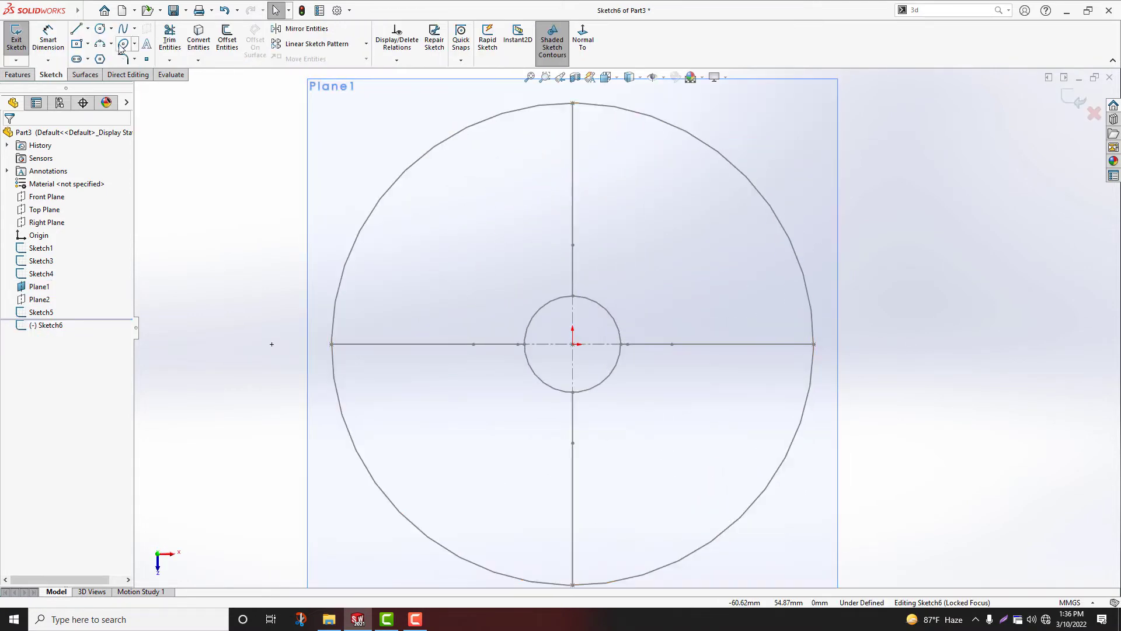
{"action": "left_click", "coordinate": [572, 344]}
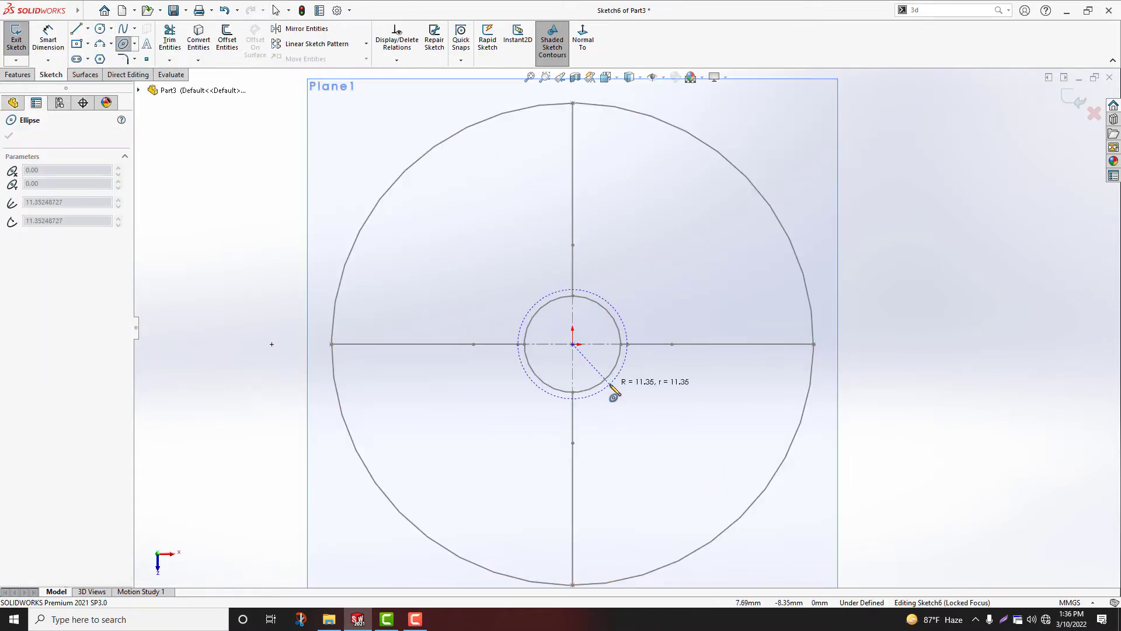
{"action": "left_click", "coordinate": [616, 384]}
{"action": "left_click", "coordinate": [643, 358]}
{"action": "right_click", "coordinate": [643, 358]}
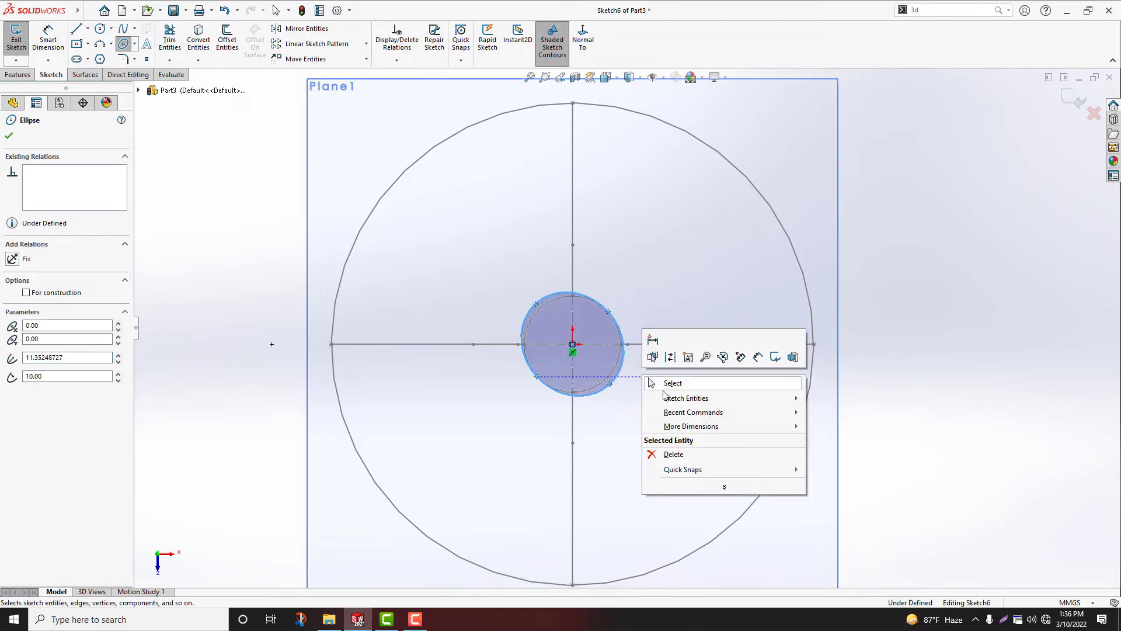
{"action": "left_click", "coordinate": [665, 381]}
- Add a pierce relation between the small ellipse's lower-right axis point and the front sketch's right side line
{"action": "middle_click_drag", "start_coordinate": [665, 388], "coordinate": [695, 229]}
{"action": "scroll", "coordinate": [637, 356], "scroll_direction": "up", "scroll_amount": 2}
{"action": "scroll", "coordinate": [570, 503], "scroll_direction": "down", "scroll_amount": 2}
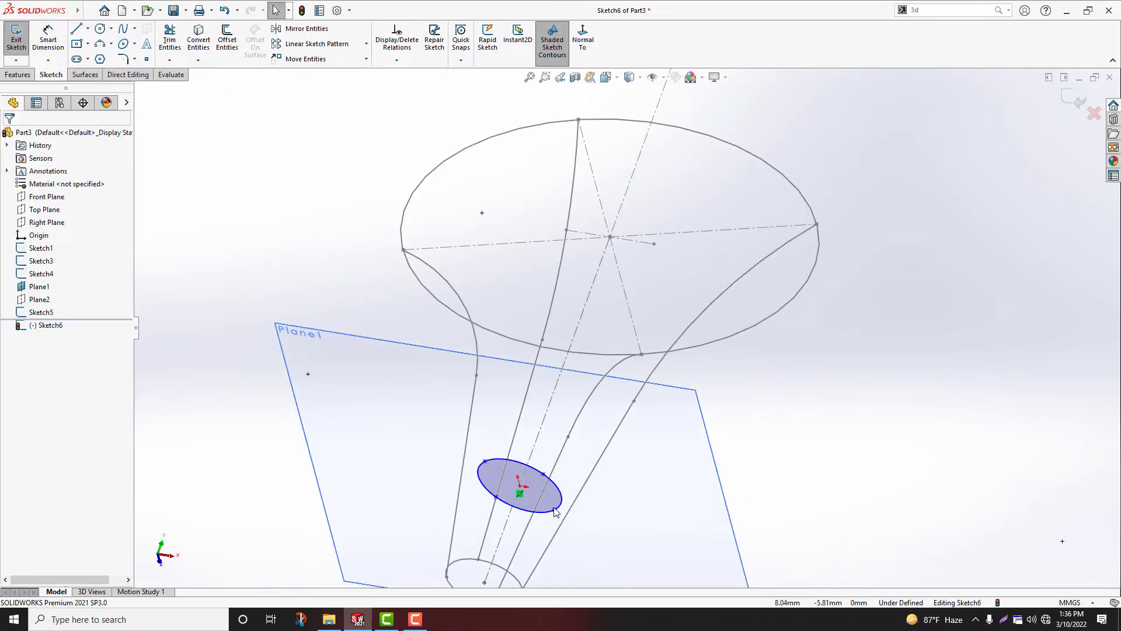
{"action": "left_click", "coordinate": [554, 510]}
{"action": "left_click", "coordinate": [571, 509], "text": "ctrl"}
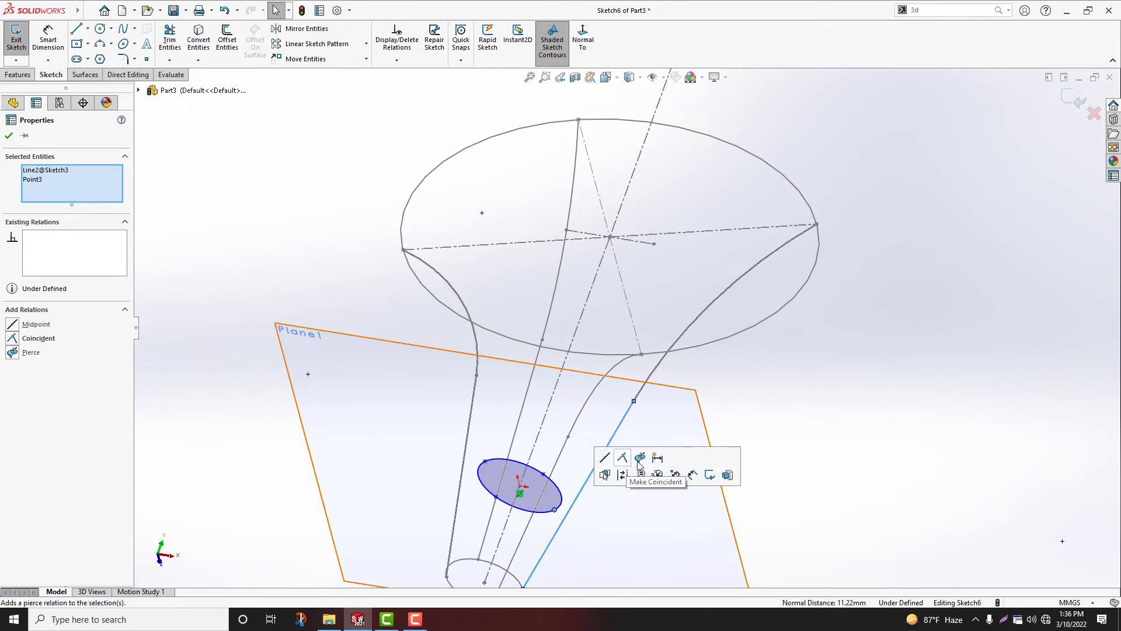
{"action": "left_click", "coordinate": [639, 459]}
- Add pierce relations between two more axis points of the small ellipse and their adjacent profile side lines
{"action": "mouse_move", "coordinate": [516, 514]}
{"action": "middle_mouse_down"}
{"action": "mouse_move", "coordinate": [506, 520]}
{"action": "mouse_move", "coordinate": [580, 514]}
{"action": "middle_mouse_up"}
{"action": "left_click", "coordinate": [556, 503]}
{"action": "left_click", "coordinate": [616, 497], "text": "ctrl"}
{"action": "left_click", "coordinate": [688, 441]}
{"action": "scroll", "coordinate": [630, 412], "scroll_direction": "down", "scroll_amount": 3}
{"action": "mouse_move", "coordinate": [631, 412]}
{"action": "middle_mouse_down"}
{"action": "mouse_move", "coordinate": [495, 433]}
{"action": "mouse_move", "coordinate": [589, 465]}
{"action": "mouse_move", "coordinate": [537, 381]}
{"action": "middle_mouse_up"}
{"action": "left_click", "coordinate": [501, 408]}
{"action": "left_click", "coordinate": [499, 398], "text": "ctrl"}
{"action": "left_click", "coordinate": [568, 346]}
- Add a pierce relation between the small ellipse's remaining axis point and the side sketch's far line
{"action": "left_click", "coordinate": [545, 379]}
{"action": "left_click", "coordinate": [539, 366], "text": "ctrl"}
{"action": "left_click", "coordinate": [608, 319]}
{"action": "scroll", "coordinate": [621, 327], "scroll_direction": "up", "scroll_amount": 4}
{"action": "middle_click_drag", "start_coordinate": [627, 441], "coordinate": [656, 420]}
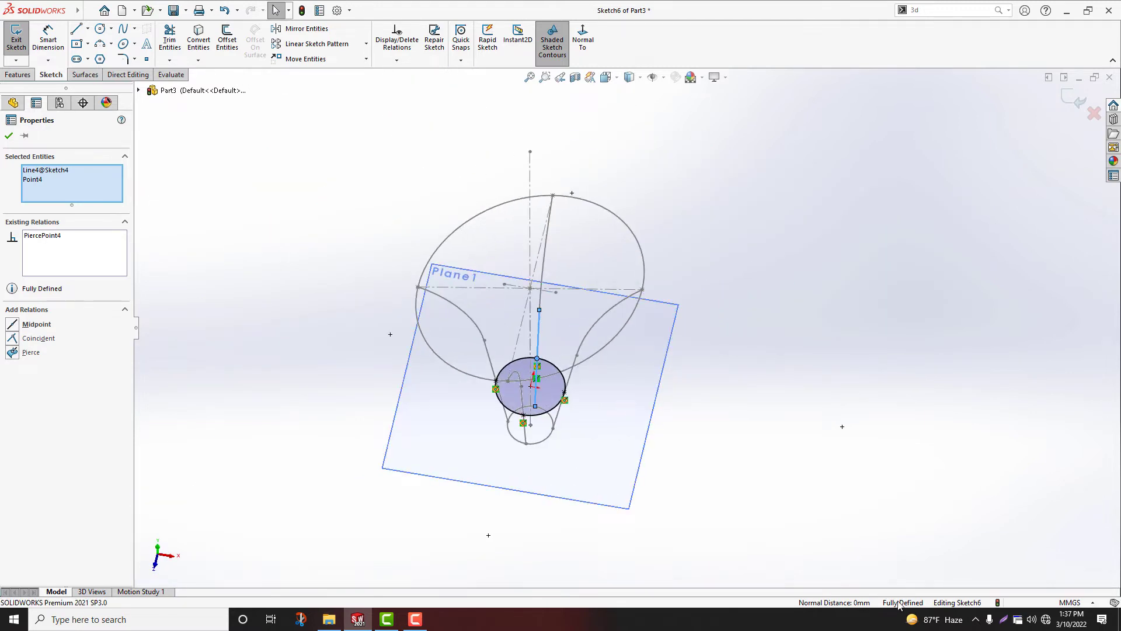
{"action": "middle_click_drag", "start_coordinate": [581, 434], "coordinate": [666, 409]}
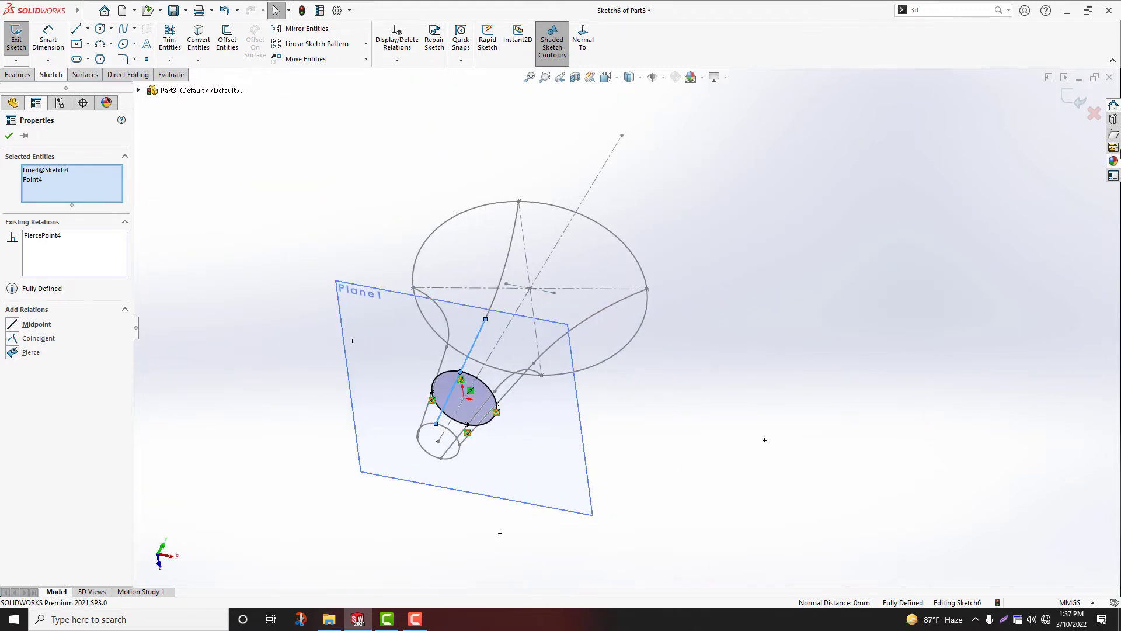
- Exit the small ellipse sketch and hide the 30 mm offset plane
{"action": "left_click", "coordinate": [1075, 97]}
{"action": "left_click", "coordinate": [533, 458]}
{"action": "left_click", "coordinate": [582, 418]}
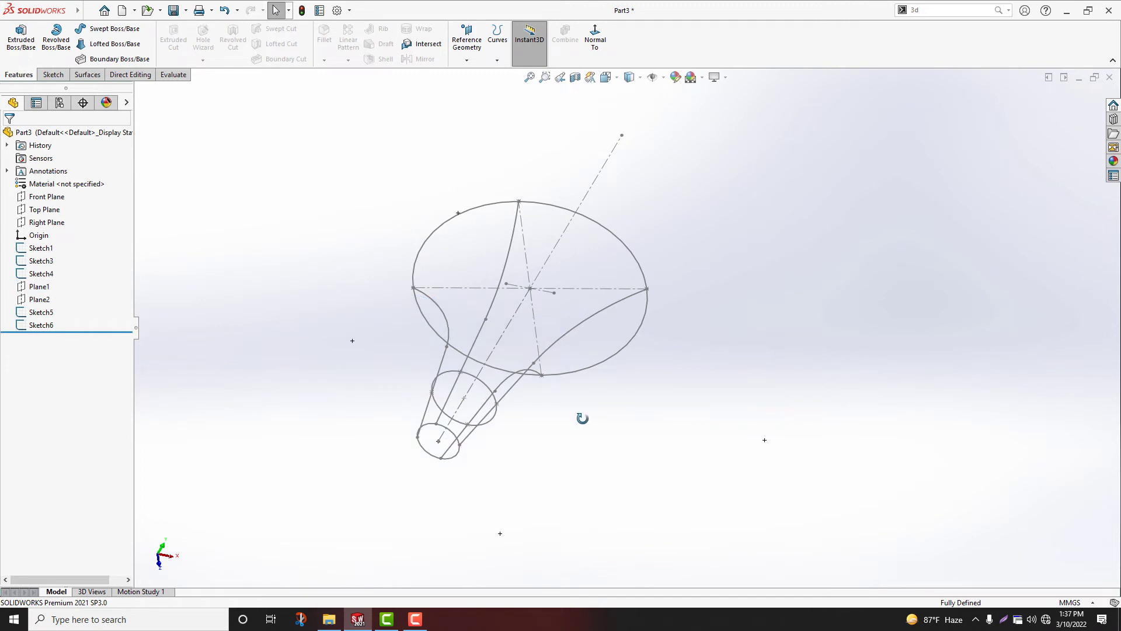
{"action": "middle_click_drag", "start_coordinate": [583, 419], "coordinate": [865, 38]}
{"action": "right_click", "coordinate": [863, 38]}
{"action": "mouse_move", "coordinate": [914, 70]}
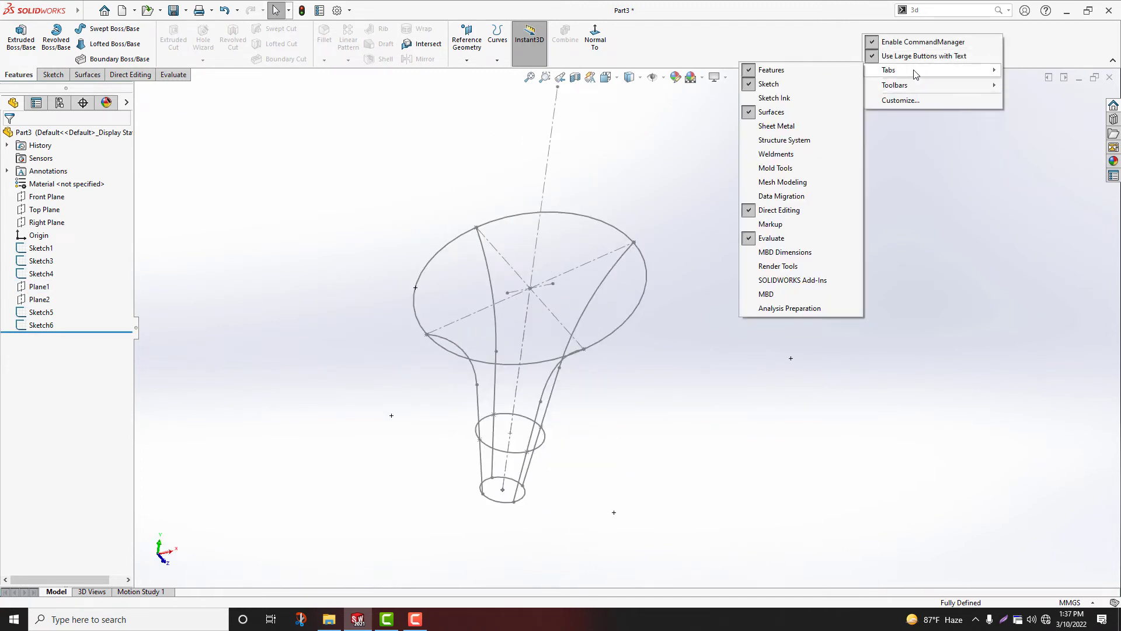
{"action": "left_click", "coordinate": [662, 159]}
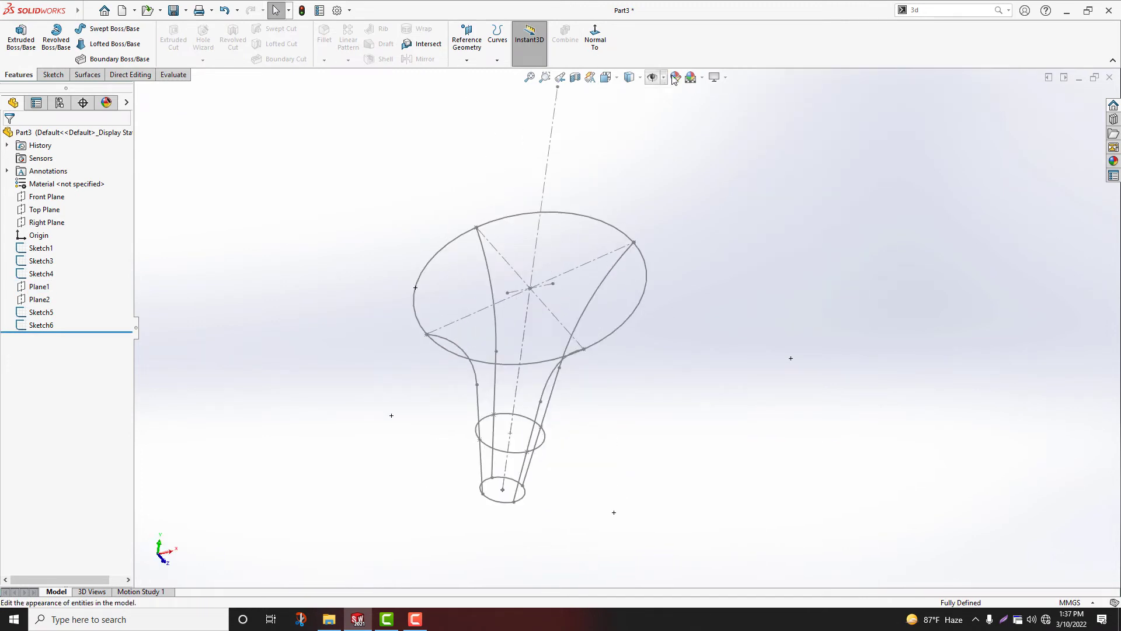
- Apply a scene with a plain white background
{"action": "left_click", "coordinate": [701, 81]}
{"action": "left_click", "coordinate": [721, 105]}
{"action": "mouse_move", "coordinate": [671, 234]}
{"action": "middle_mouse_down"}
{"action": "mouse_move", "coordinate": [661, 264]}
{"action": "mouse_move", "coordinate": [645, 257]}
{"action": "middle_mouse_up"}
- Set the document's image quality to high resolution for both shaded and wireframe display
{"action": "left_click", "coordinate": [338, 10]}
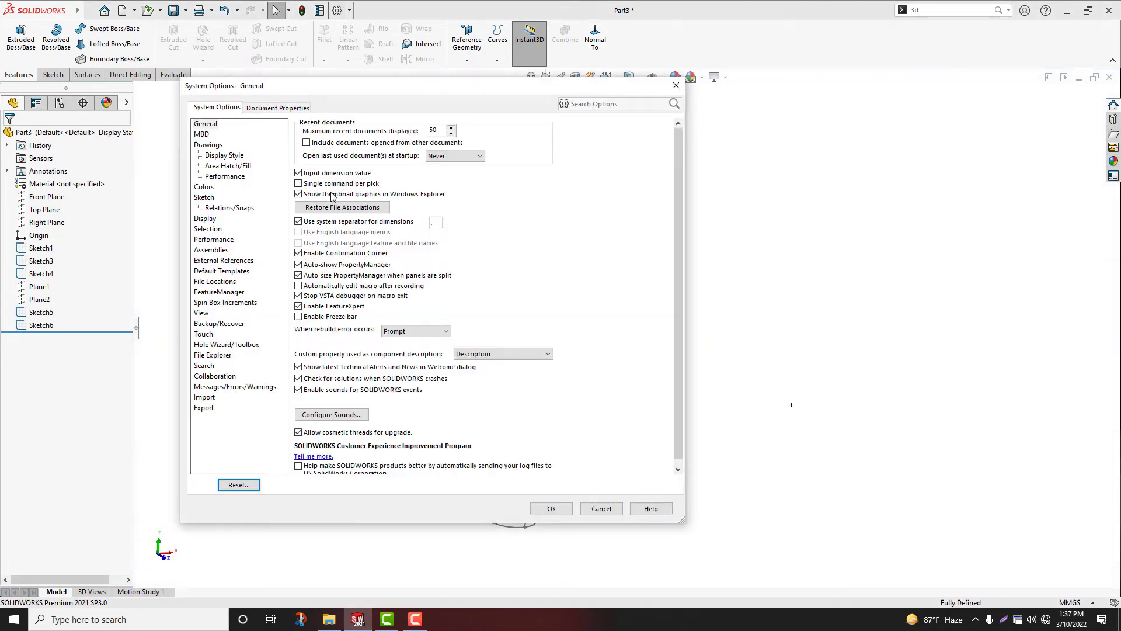
{"action": "left_click", "coordinate": [266, 108]}
{"action": "left_click", "coordinate": [215, 239]}
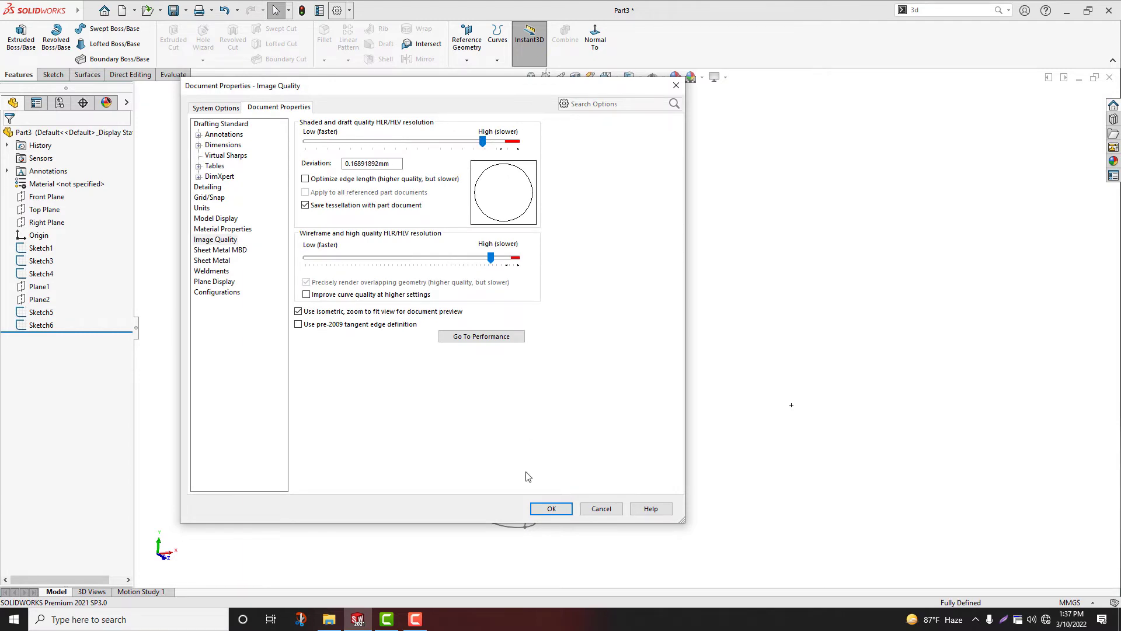
{"action": "left_click", "coordinate": [546, 513]}
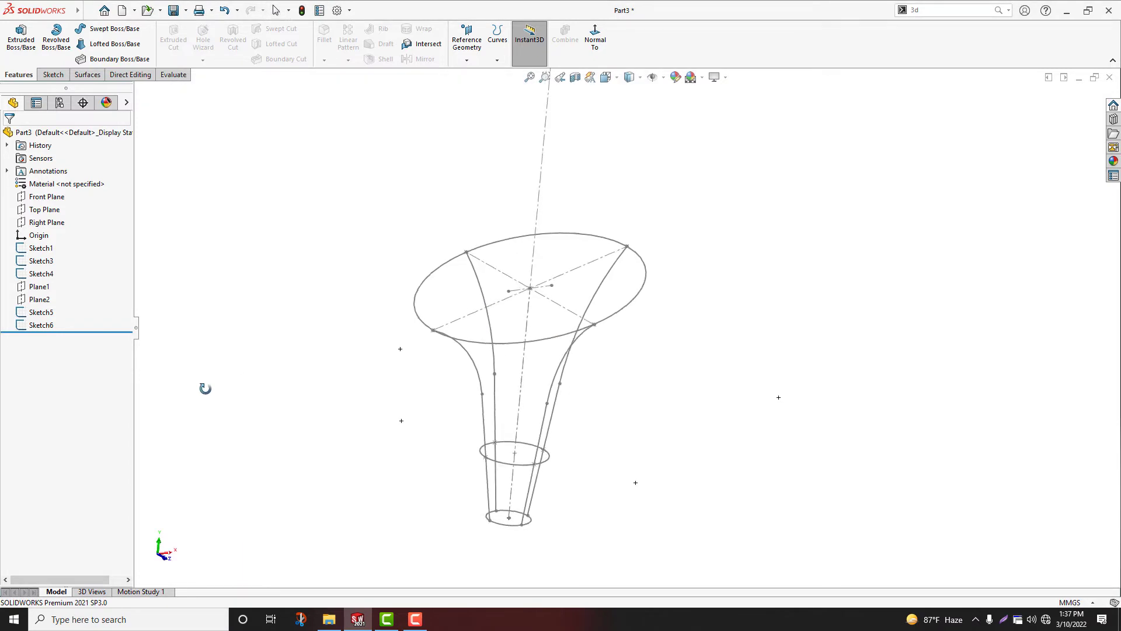
- Start a Boundary Surface using the base circle, the small ellipse and the large top ellipse as Direction 1 curves
{"action": "left_click", "coordinate": [86, 75]}
{"action": "left_click", "coordinate": [142, 40]}
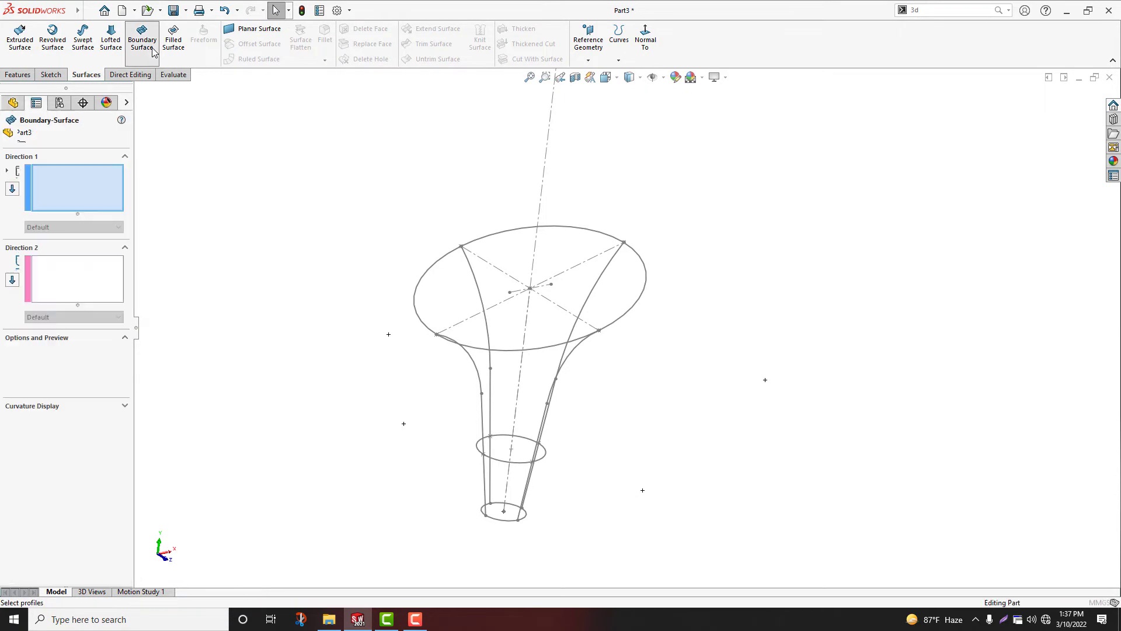
{"action": "middle_click_drag", "start_coordinate": [472, 563], "coordinate": [467, 496]}
{"action": "left_click", "coordinate": [465, 509]}
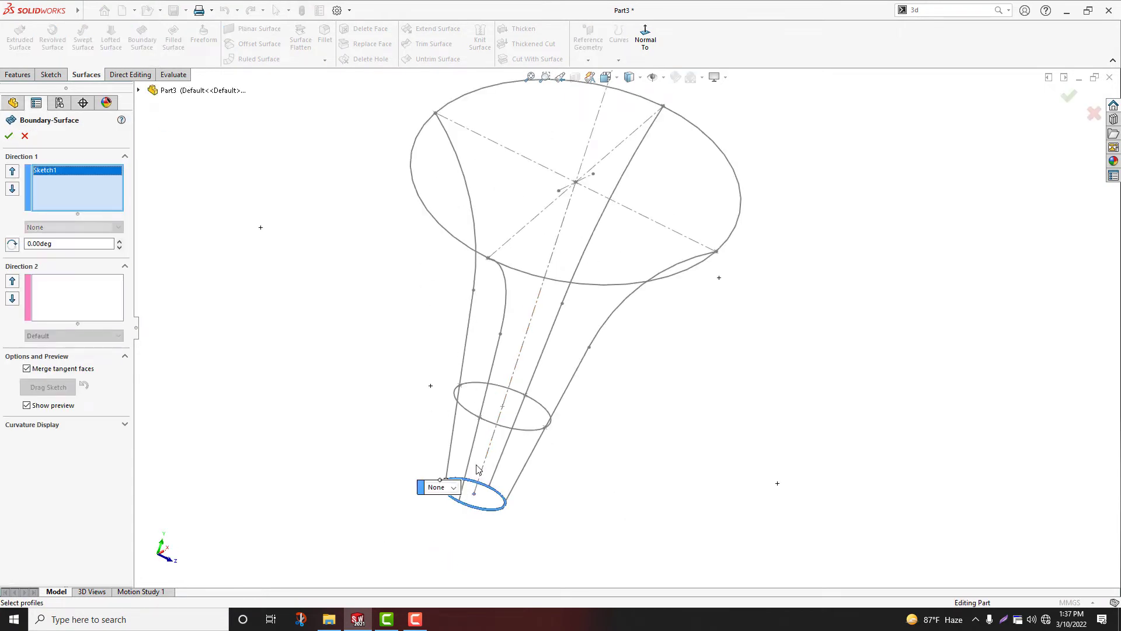
{"action": "left_click", "coordinate": [488, 423]}
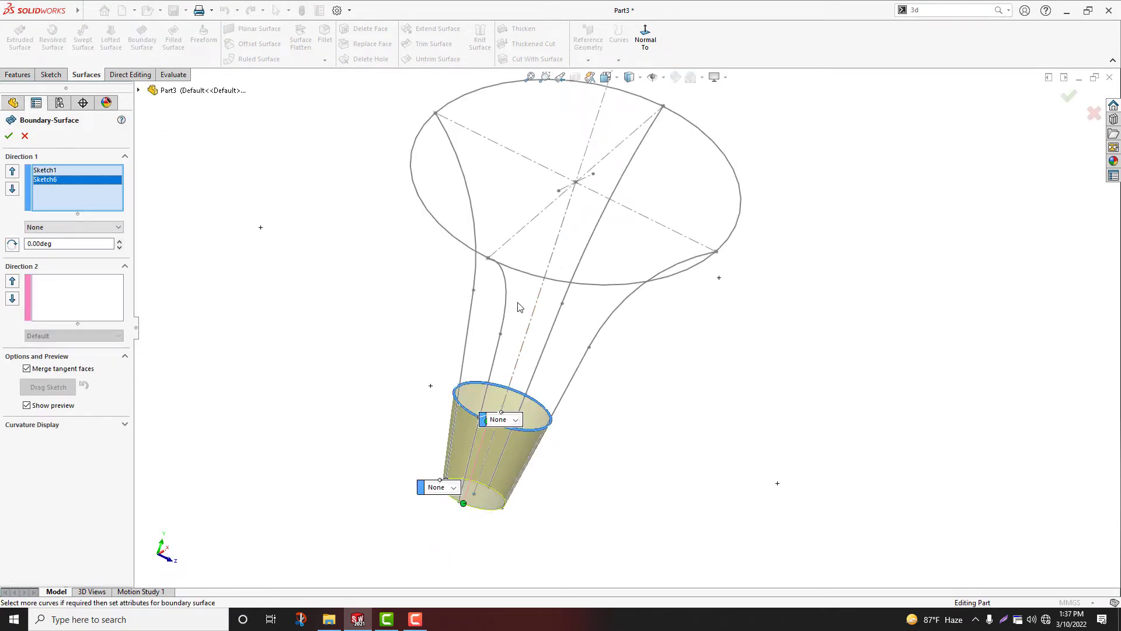
{"action": "left_click", "coordinate": [522, 275]}
- Add the first profile curve to Direction 2 of the boundary surface as a tangent group with the SelectionManager
{"action": "left_click", "coordinate": [70, 288]}
{"action": "right_click", "coordinate": [71, 286]}
{"action": "left_click", "coordinate": [118, 321]}
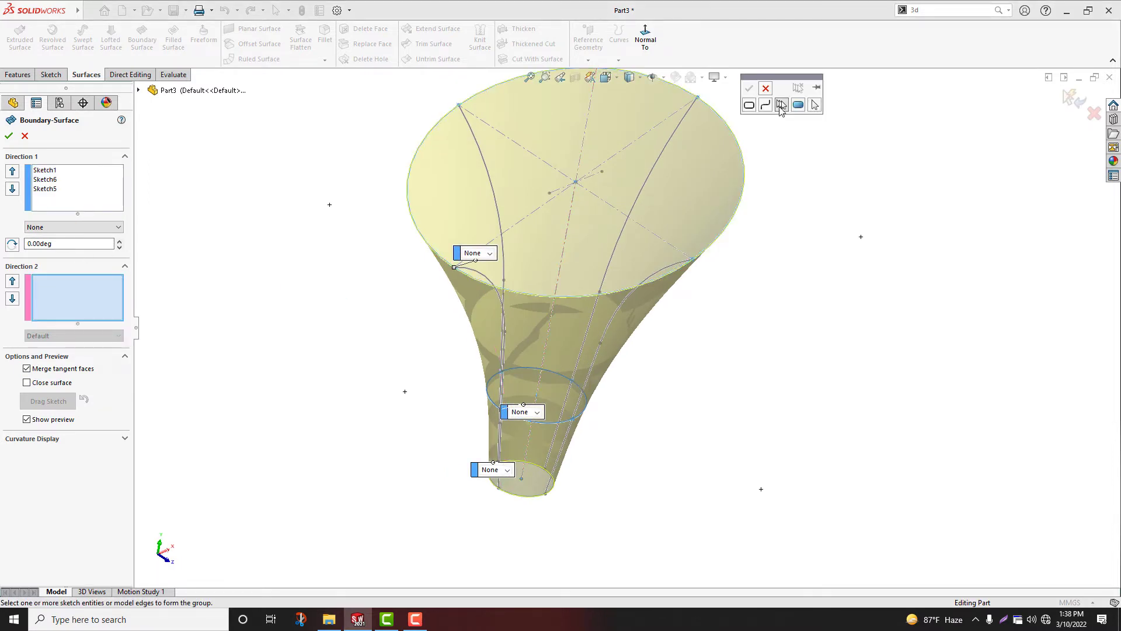
{"action": "left_click", "coordinate": [781, 105]}
{"action": "scroll", "coordinate": [793, 219], "scroll_direction": "down", "scroll_amount": 2}
{"action": "left_click", "coordinate": [550, 406]}
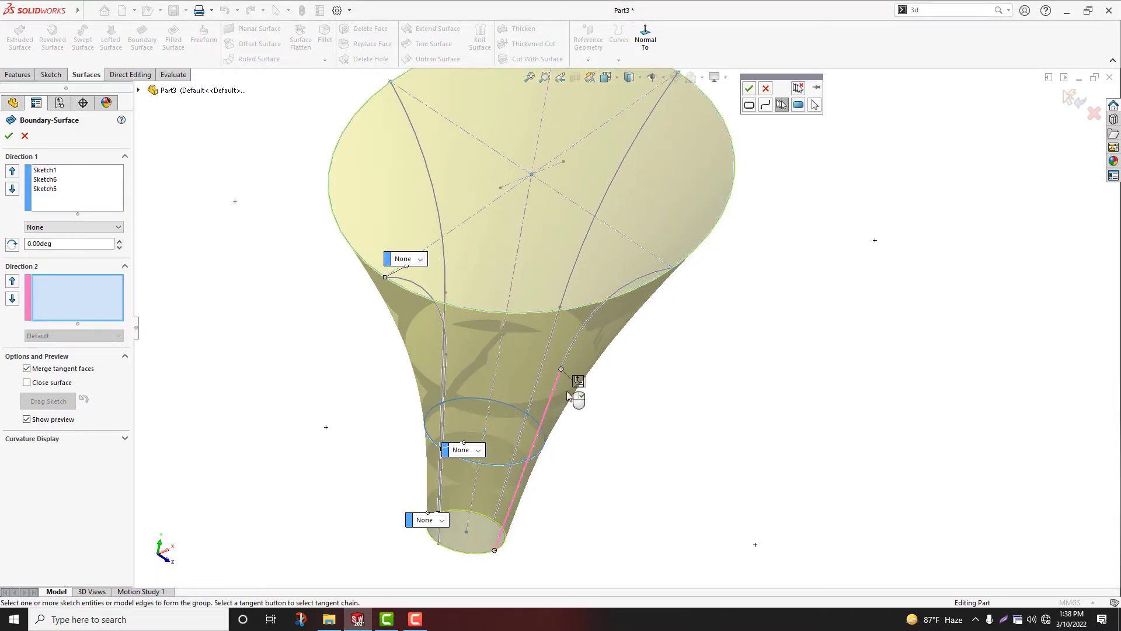
{"action": "left_click", "coordinate": [750, 89]}
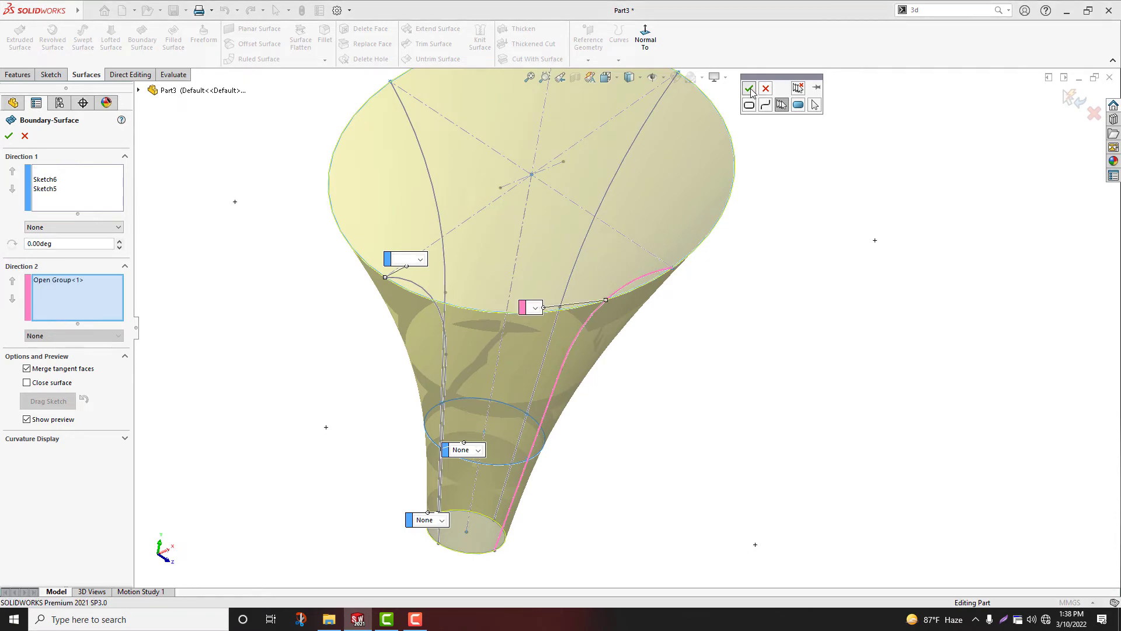
- Add the second and third profile curves to Direction 2 as separate open groups with the SelectionManager
{"action": "right_click", "coordinate": [63, 353]}
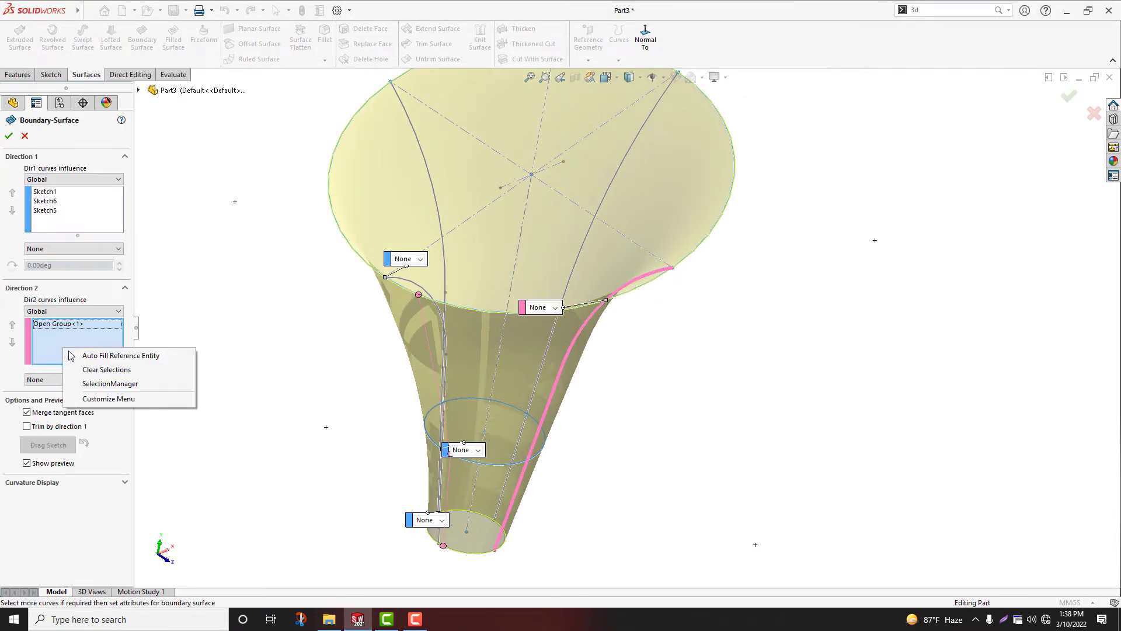
{"action": "left_click", "coordinate": [111, 383]}
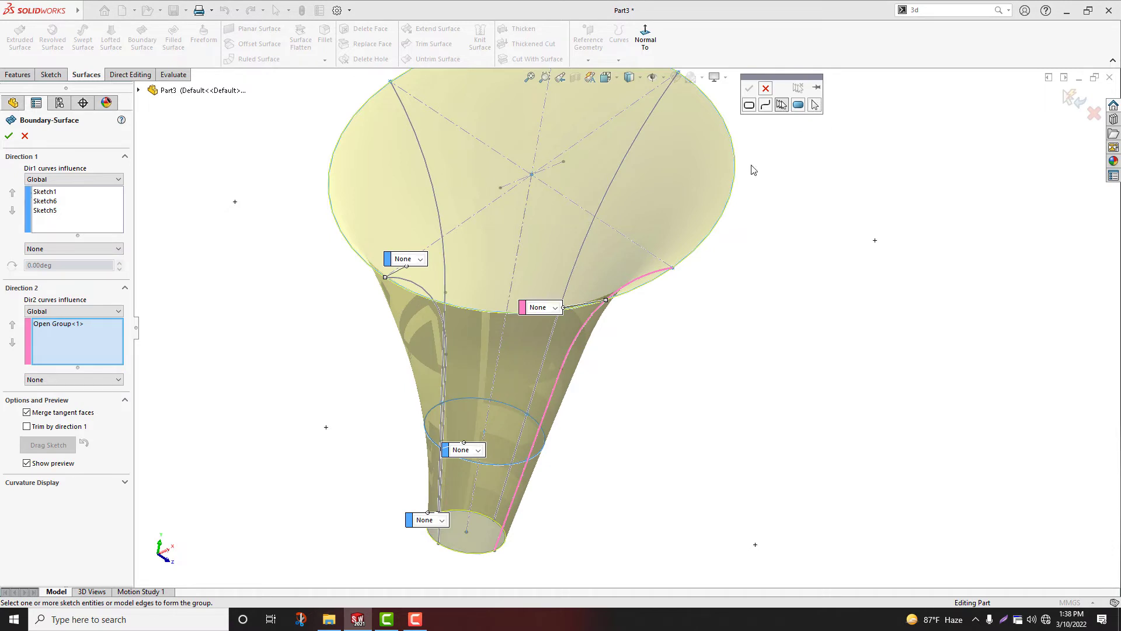
{"action": "left_click", "coordinate": [528, 419]}
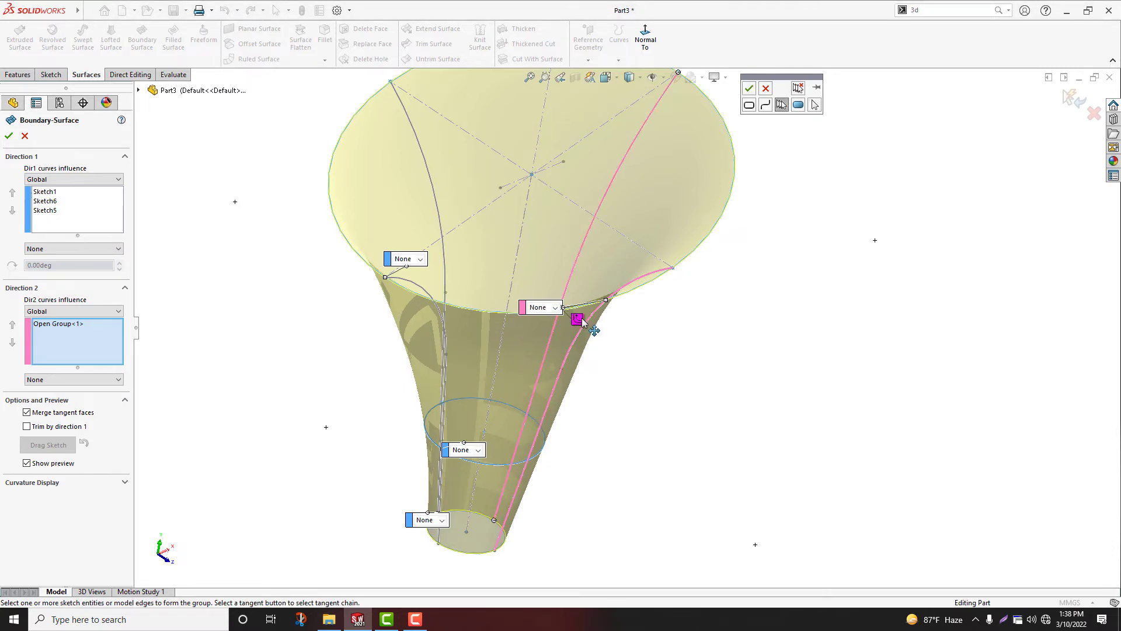
{"action": "left_click", "coordinate": [750, 88]}
{"action": "right_click", "coordinate": [80, 352]}
{"action": "left_click", "coordinate": [114, 386]}
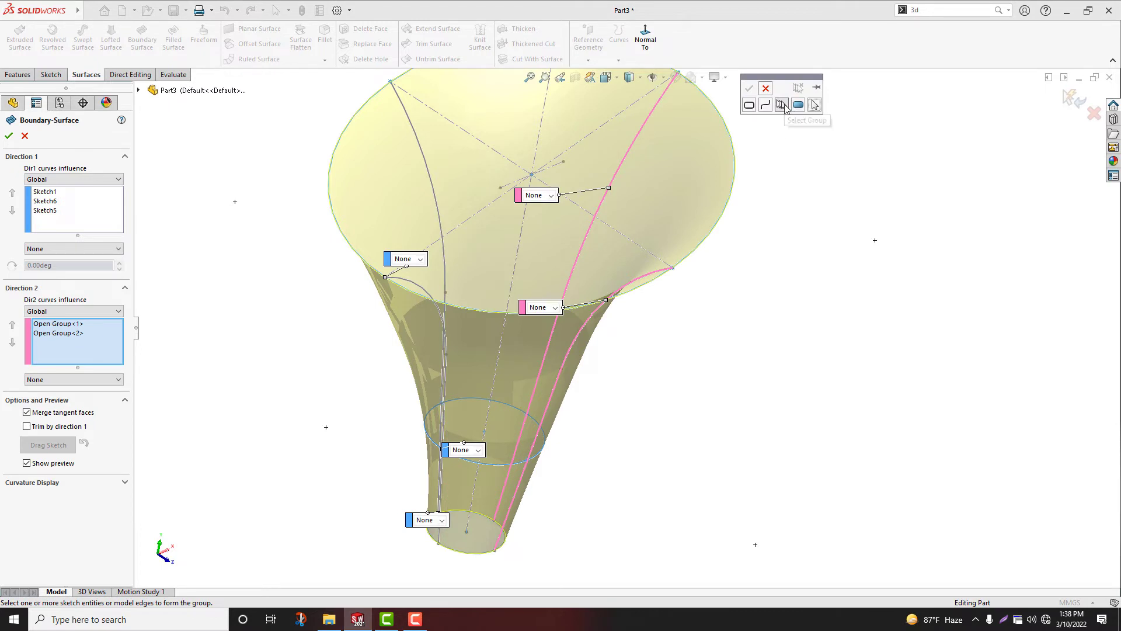
{"action": "left_click", "coordinate": [493, 383]}
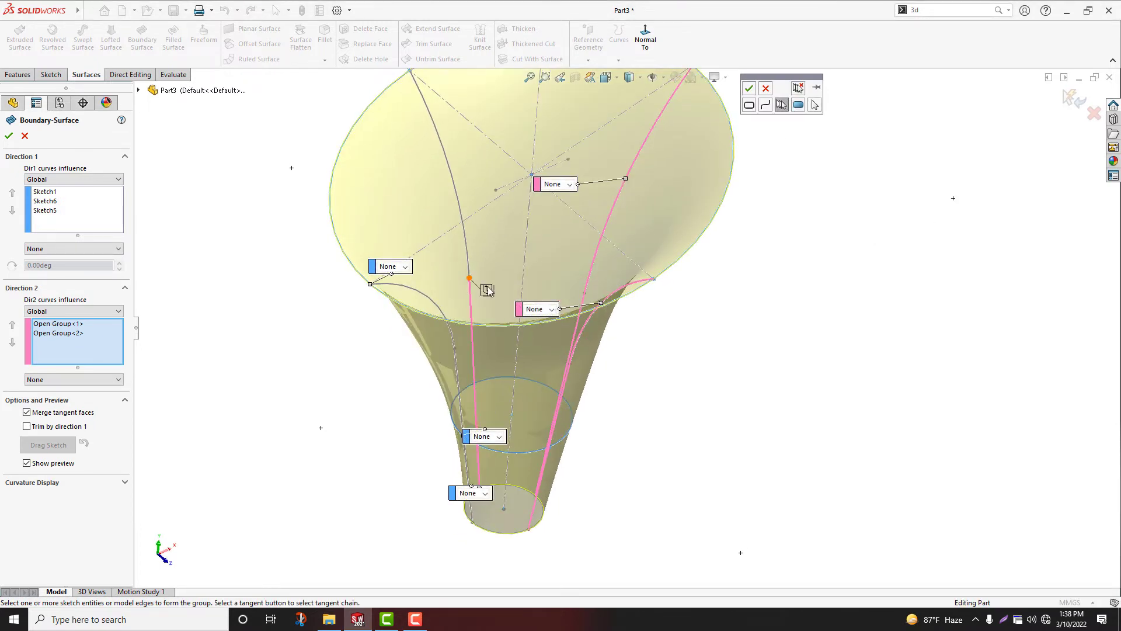
{"action": "right_click", "coordinate": [618, 235]}
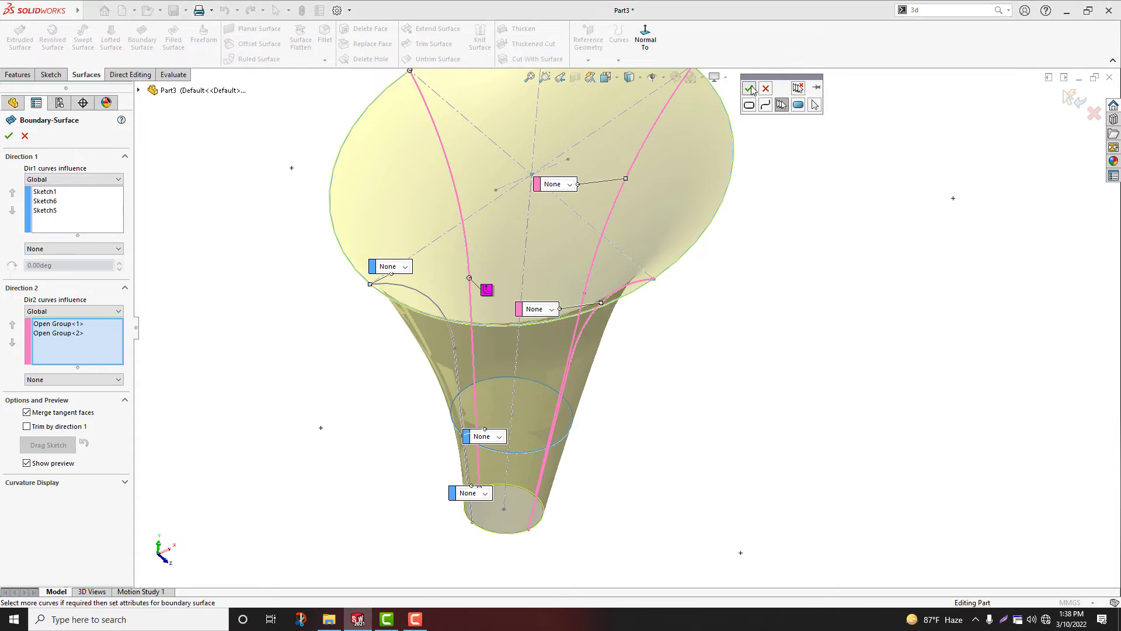
- Add the fourth profile curve to Direction 2 as an open group and finish the boundary surface
{"action": "right_click", "coordinate": [51, 360]}
{"action": "left_click", "coordinate": [93, 396]}
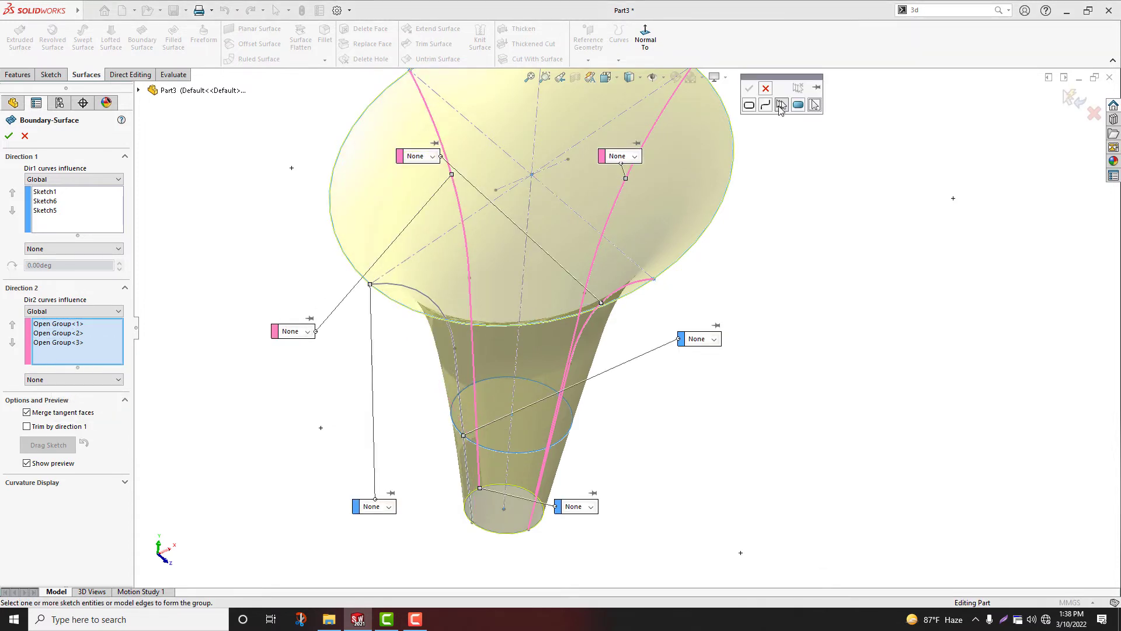
{"action": "left_click", "coordinate": [459, 396]}
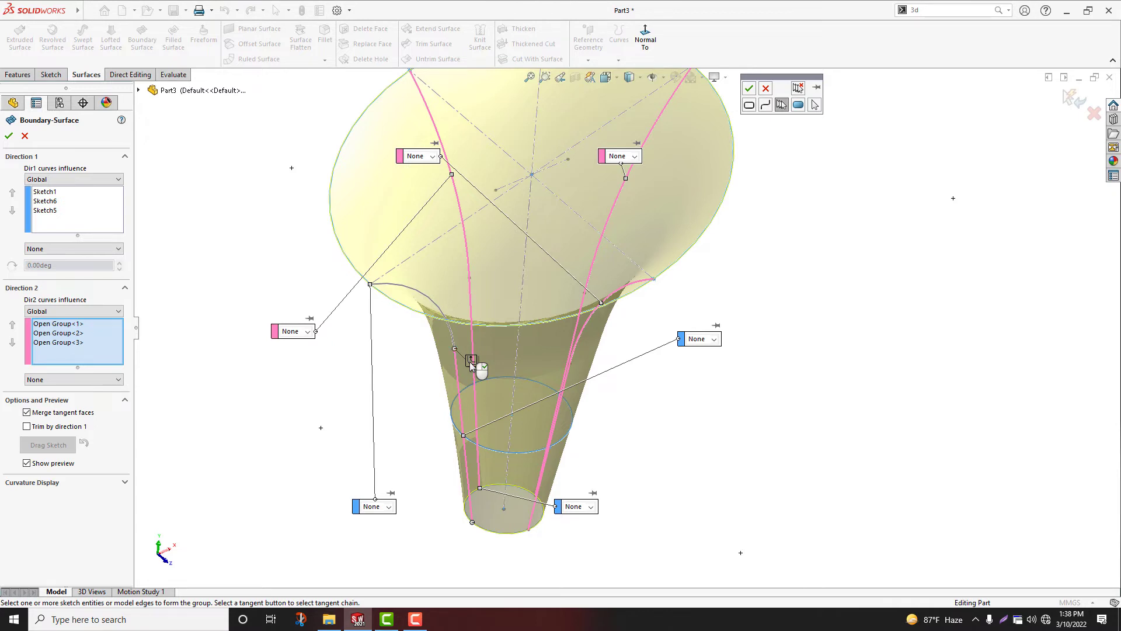
{"action": "left_click", "coordinate": [8, 134]}
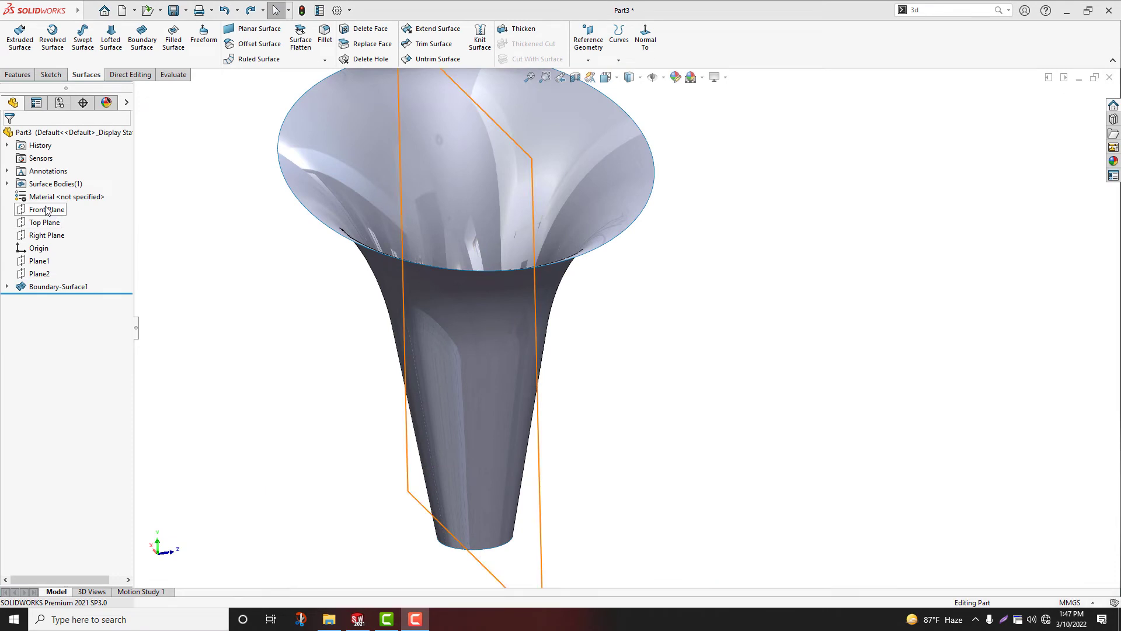
- Start a sketch on the Front Plane and draw a horizontal line across the lower stem, extending past both sides of the surface
{"action": "left_click", "coordinate": [46, 209]}
{"action": "key", "text": "ctrl+8"}
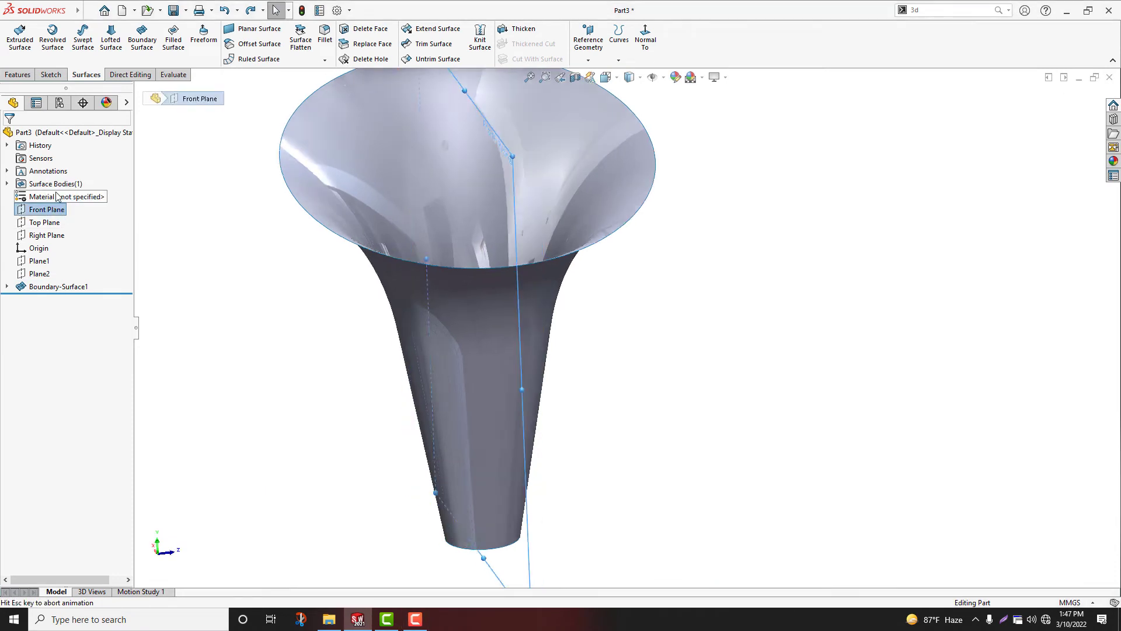
{"action": "key", "text": "s"}
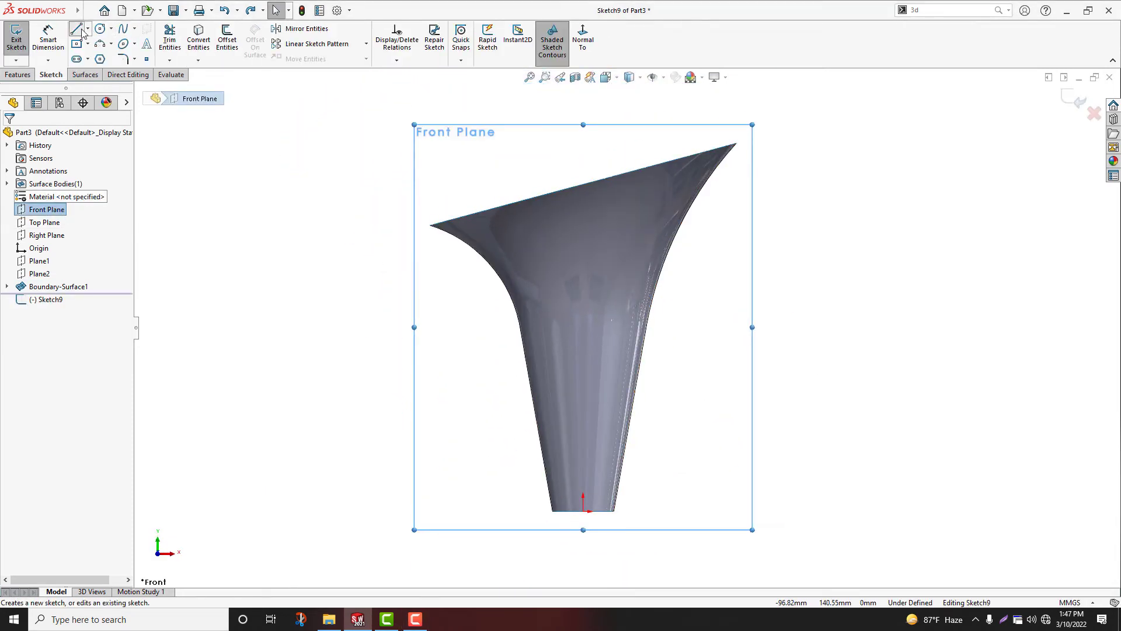
{"action": "left_click", "coordinate": [82, 30]}
{"action": "left_click", "coordinate": [353, 378]}
{"action": "left_click", "coordinate": [832, 378]}
{"action": "right_click", "coordinate": [853, 272]}
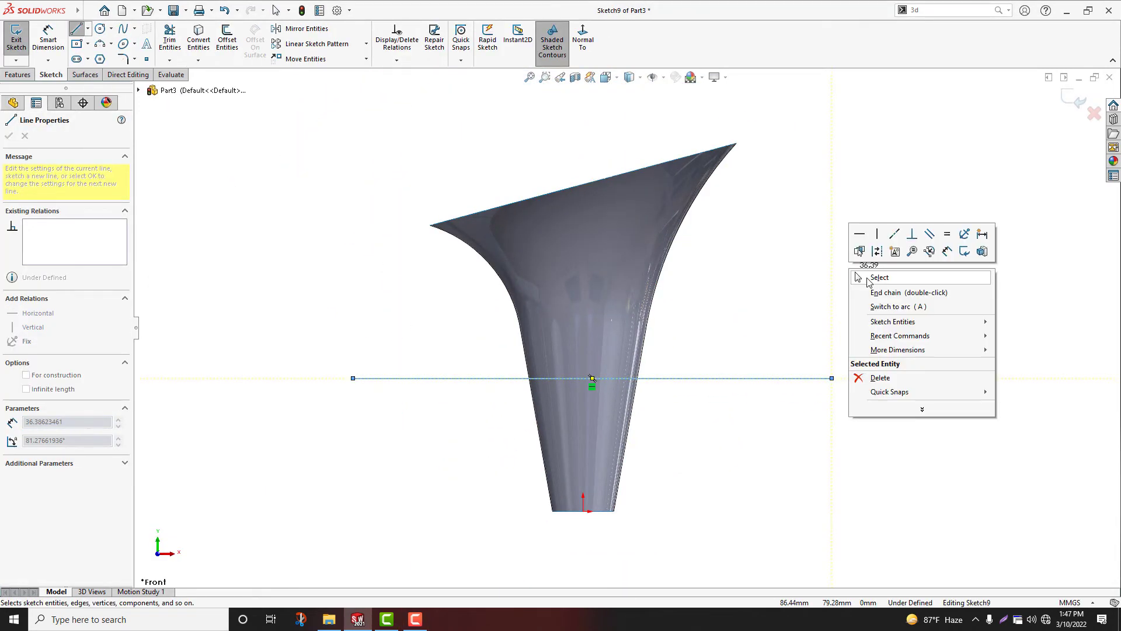
{"action": "left_click", "coordinate": [879, 277]}
- Dimension the horizontal line 30 mm above the origin
{"action": "key", "text": "d"}
{"action": "left_click", "coordinate": [693, 378]}
{"action": "left_click", "coordinate": [584, 512]}
{"action": "left_click", "coordinate": [718, 462]}
{"action": "type", "text": "3"}
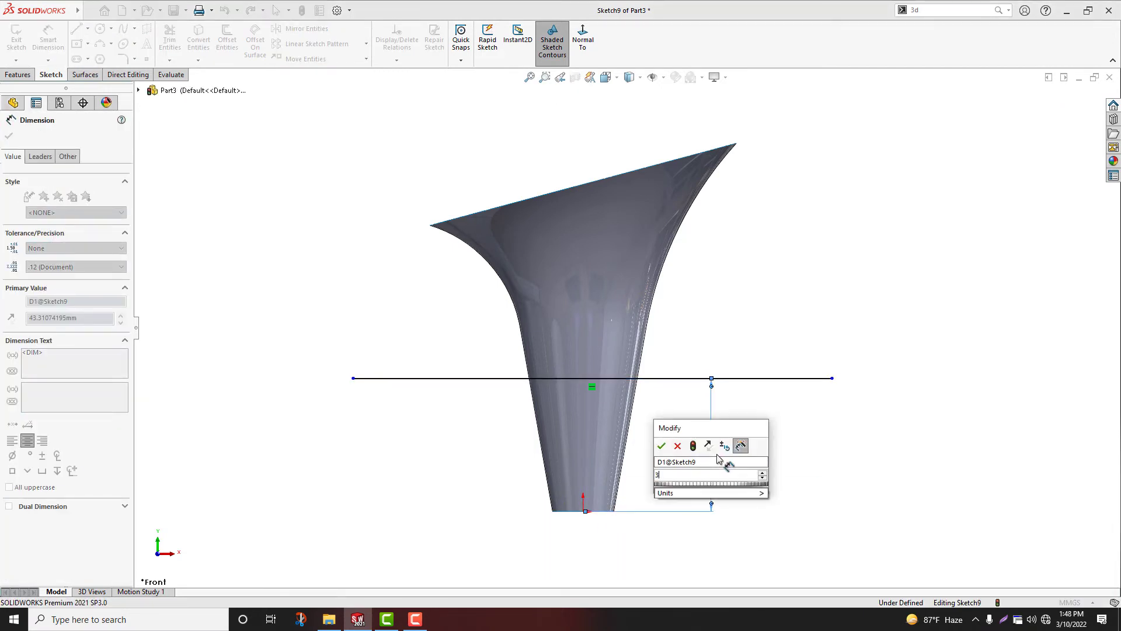
{"action": "key", "text": "Return"}
{"action": "left_click", "coordinate": [8, 133]}
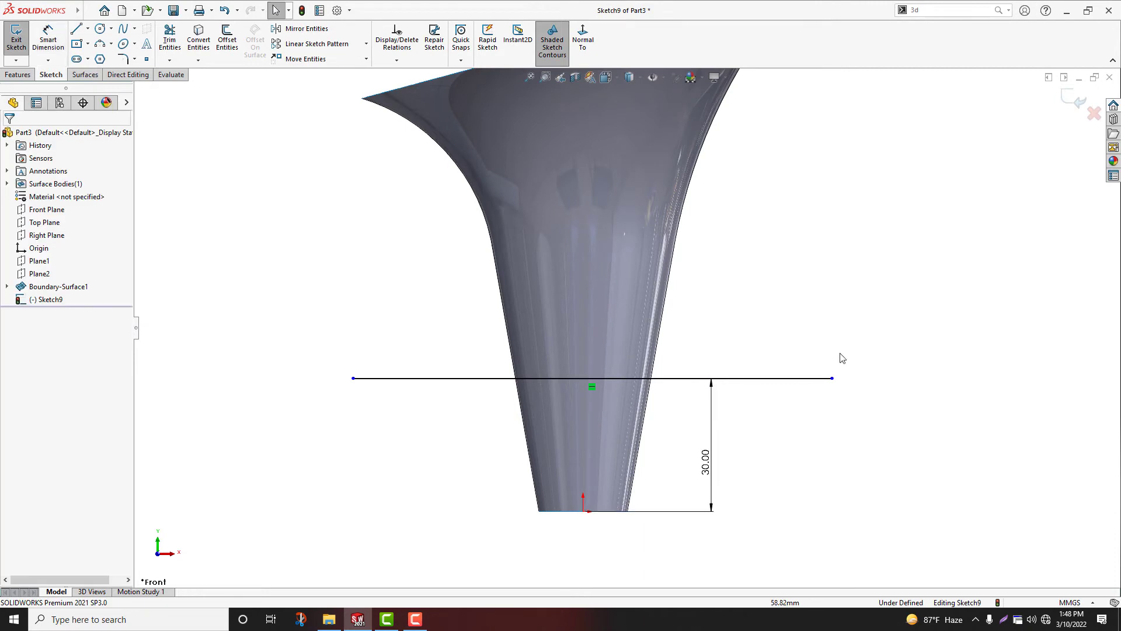
- Create a projection Split Line on the flared surface using the current sketch line
{"action": "middle_click_drag", "start_coordinate": [839, 355], "coordinate": [899, 411]}
{"action": "left_click", "coordinate": [20, 76]}
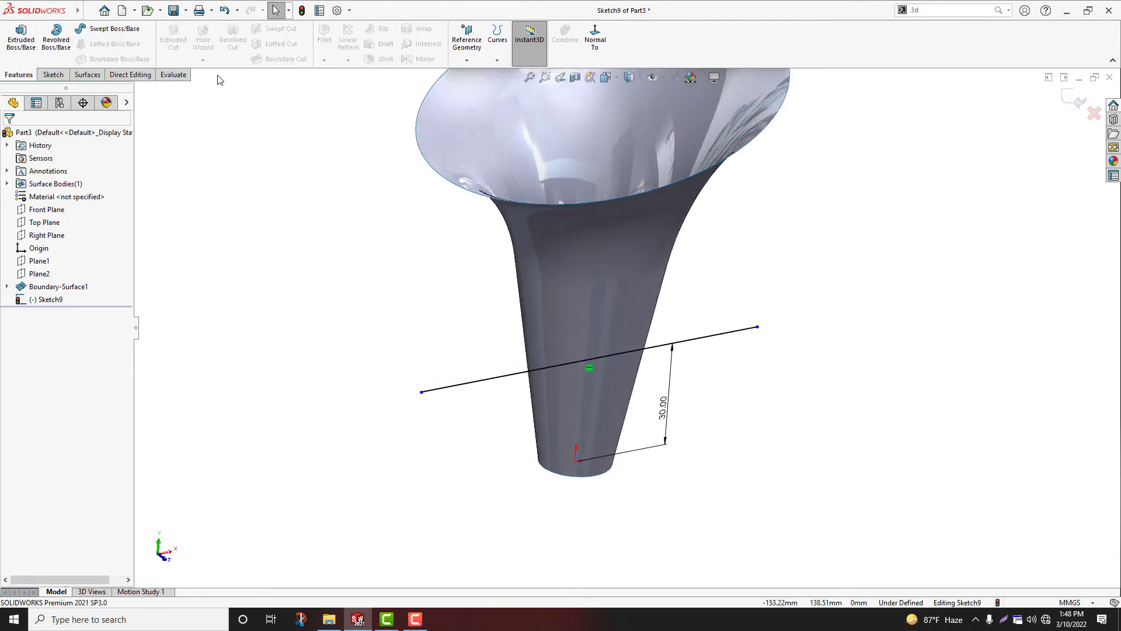
{"action": "left_click", "coordinate": [504, 62]}
{"action": "left_click", "coordinate": [510, 74]}
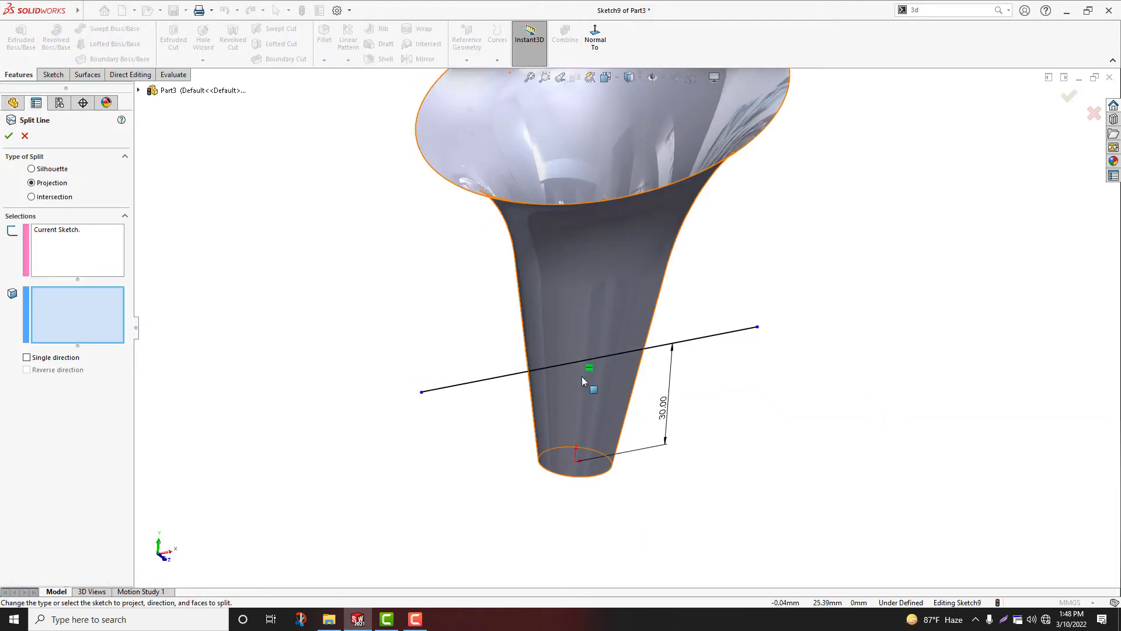
{"action": "left_click", "coordinate": [583, 377]}
{"action": "middle_click_drag", "start_coordinate": [586, 379], "coordinate": [656, 383]}
{"action": "left_click", "coordinate": [9, 135]}
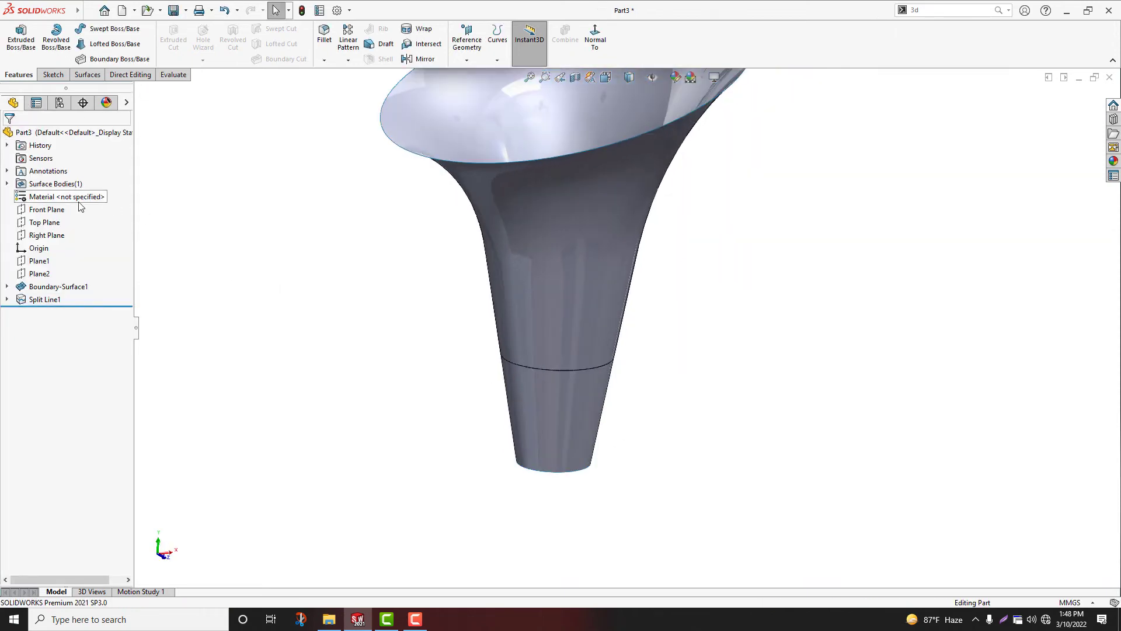
- Start a sketch on the Top Plane and draw two concentric circles at the origin, radii about 60 mm and 28.5 mm
{"action": "left_click", "coordinate": [37, 222]}
{"action": "left_click", "coordinate": [42, 207]}
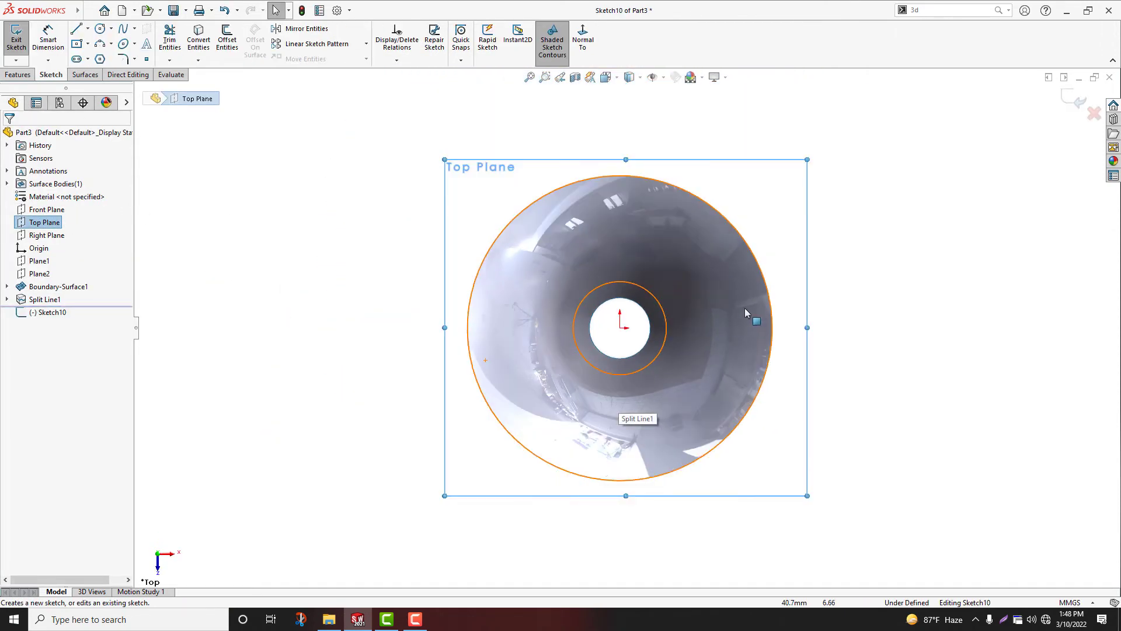
{"action": "left_click", "coordinate": [101, 29]}
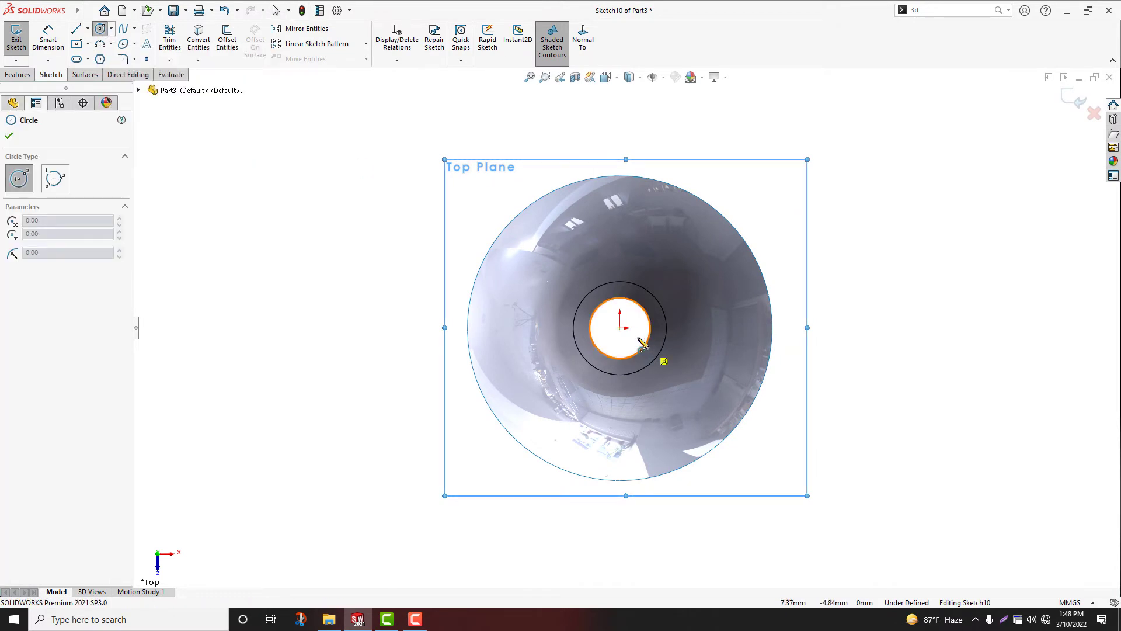
{"action": "scroll", "coordinate": [659, 331], "scroll_direction": "up", "scroll_amount": 2}
{"action": "left_click", "coordinate": [620, 328]}
{"action": "left_click", "coordinate": [807, 435]}
{"action": "left_click", "coordinate": [613, 329]}
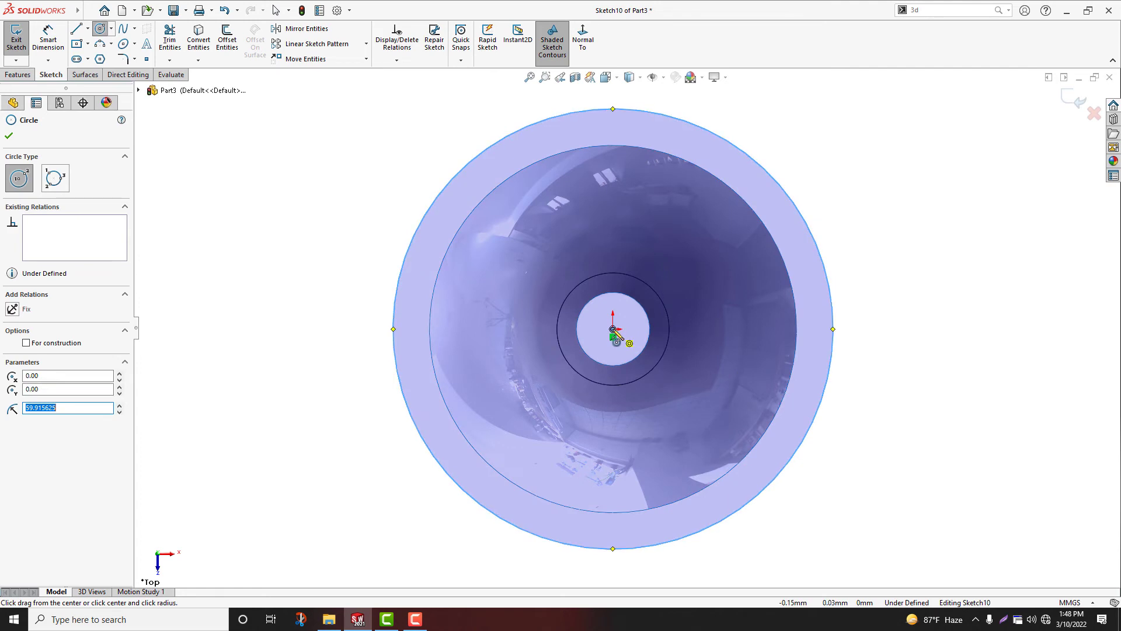
{"action": "left_click", "coordinate": [687, 403]}
{"action": "right_click", "coordinate": [920, 323]}
{"action": "left_click", "coordinate": [936, 317]}
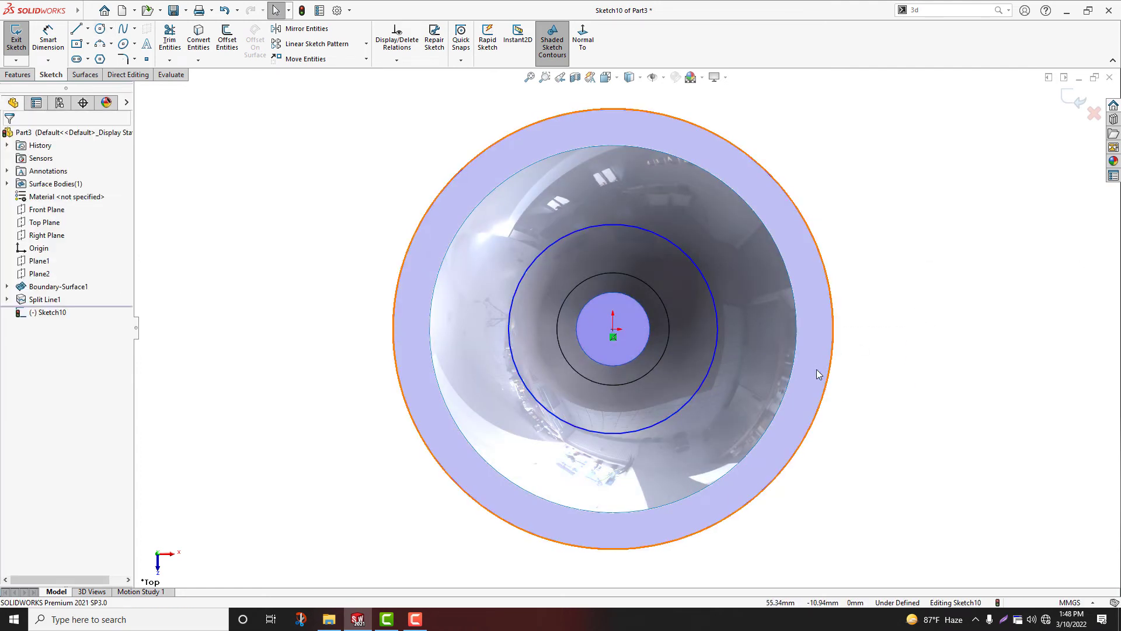
- Convert both concentric circles to construction geometry
{"action": "left_click", "coordinate": [833, 327]}
{"action": "left_click", "coordinate": [717, 345]}
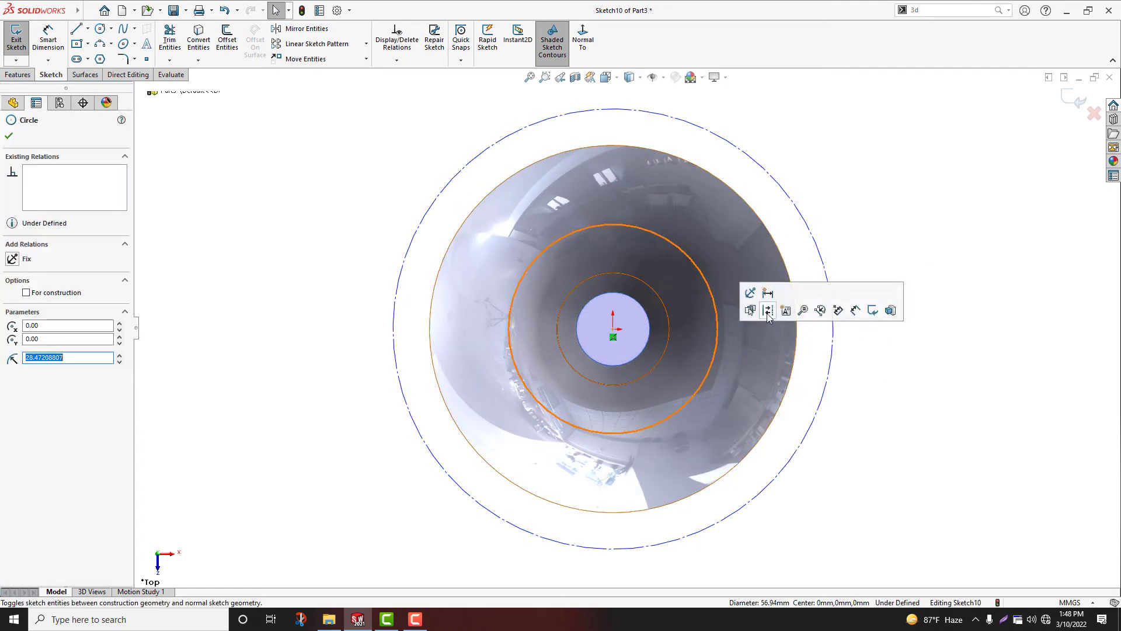
{"action": "left_click", "coordinate": [765, 310]}
- Set the outer construction circle's diameter to 100 mm and the inner one's to 30 mm
{"action": "right_click_drag", "start_coordinate": [913, 422], "coordinate": [894, 368]}
{"action": "left_click", "coordinate": [833, 337]}
{"action": "left_click", "coordinate": [897, 326]}
{"action": "type", "text": "100"}
{"action": "key", "text": "Return"}
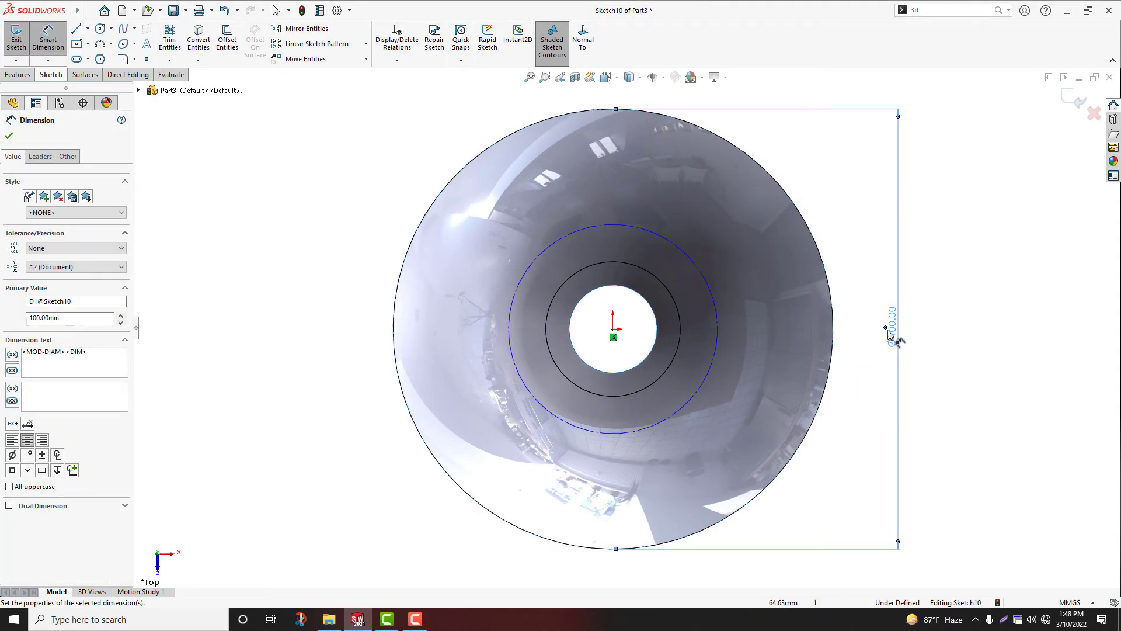
{"action": "left_click", "coordinate": [712, 374]}
{"action": "left_click", "coordinate": [852, 364]}
{"action": "type", "text": "30"}
{"action": "key", "text": "Return"}
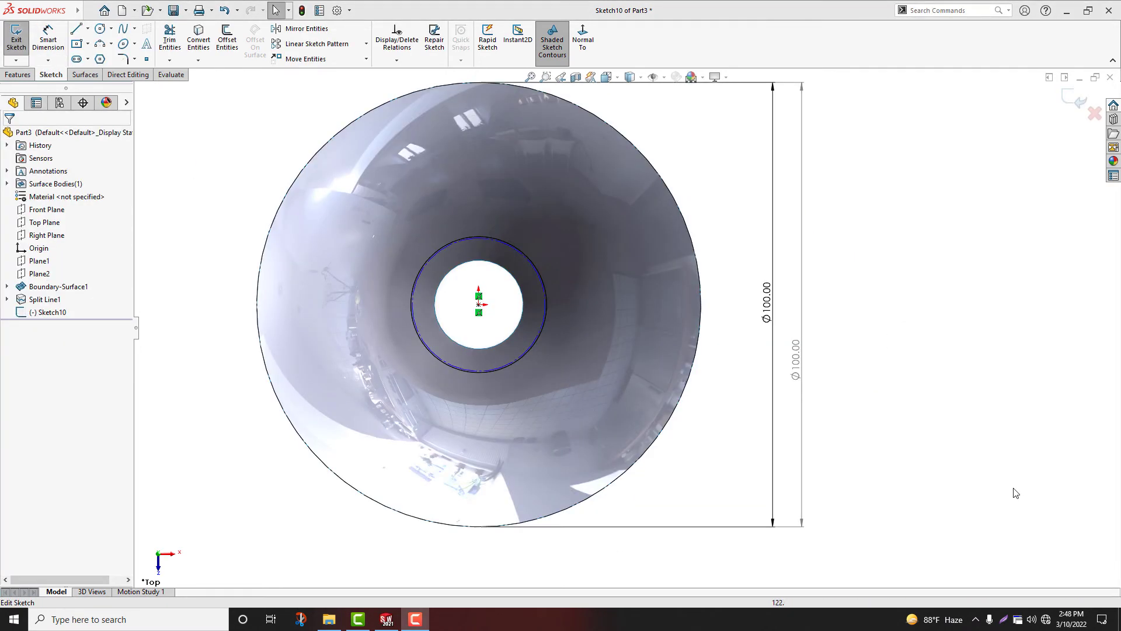
- Draw a horizontal construction midpoint line centred on the origin, extending beyond the outer circle
{"action": "left_click", "coordinate": [88, 29]}
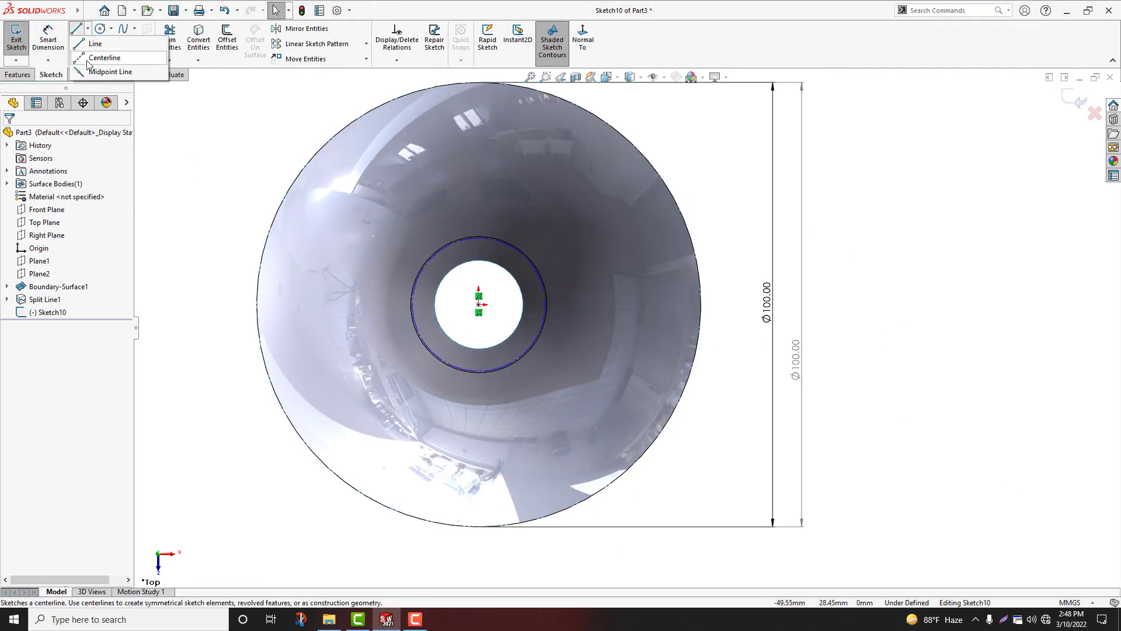
{"action": "left_click", "coordinate": [104, 58]}
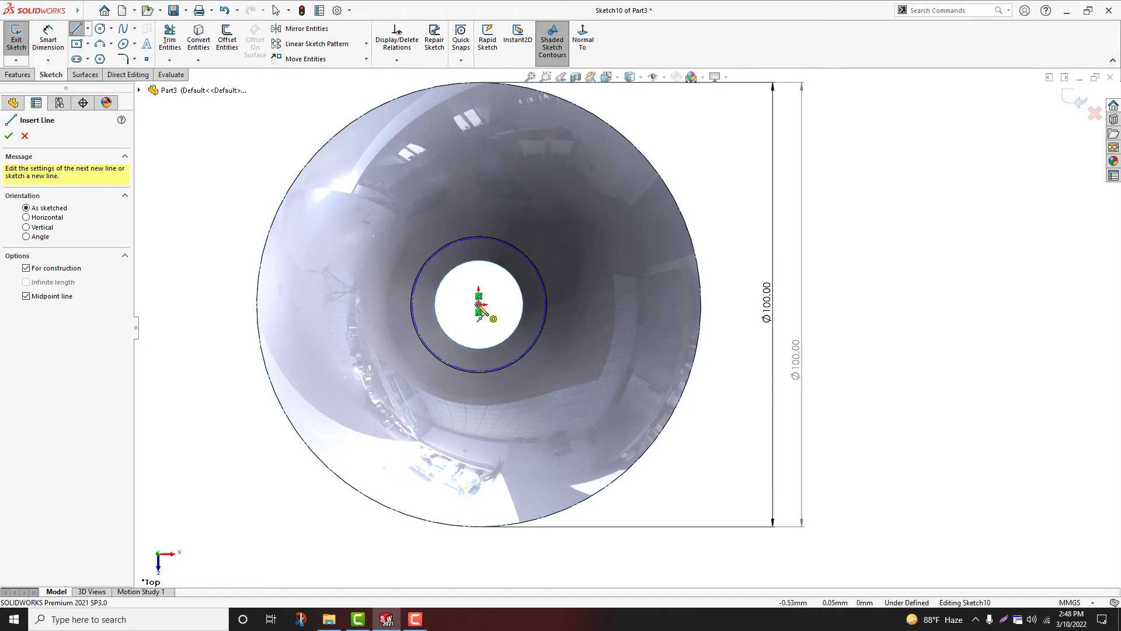
{"action": "left_click", "coordinate": [479, 304]}
{"action": "left_click", "coordinate": [740, 305]}
{"action": "key", "text": "Escape"}
- Draw a vertical construction midpoint line centred on the origin, extending beyond the outer circle
{"action": "left_click", "coordinate": [90, 31]}
{"action": "left_click", "coordinate": [111, 54]}
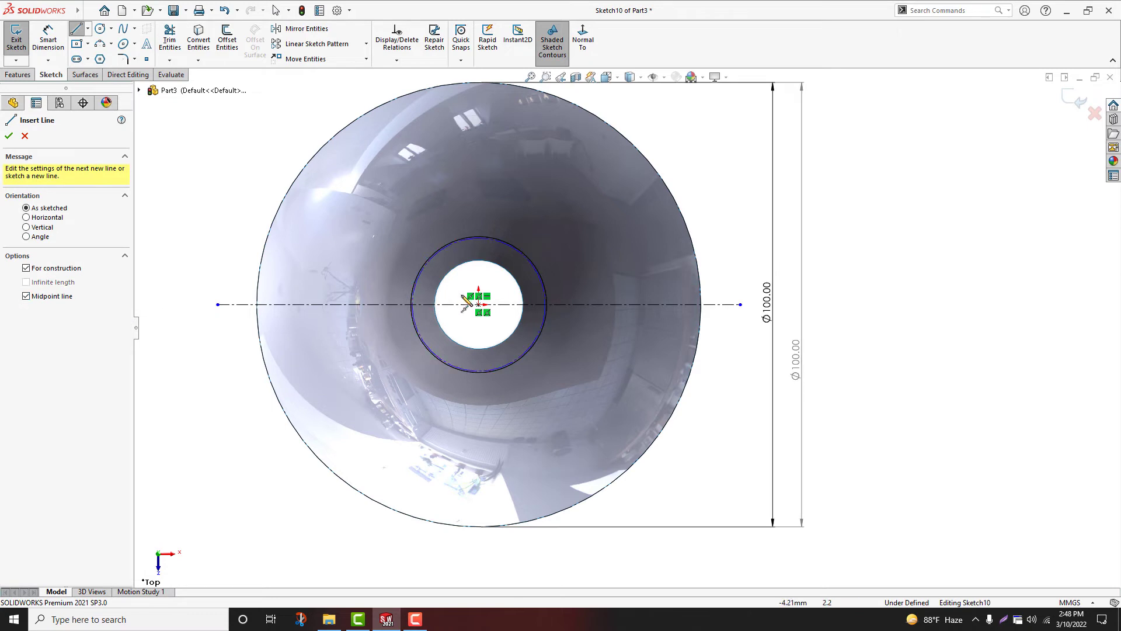
{"action": "left_click", "coordinate": [479, 304]}
{"action": "left_click", "coordinate": [479, 558]}
{"action": "right_click", "coordinate": [544, 558]}
{"action": "left_click", "coordinate": [568, 480]}
{"action": "scroll", "coordinate": [613, 356], "scroll_direction": "up", "scroll_amount": 2}
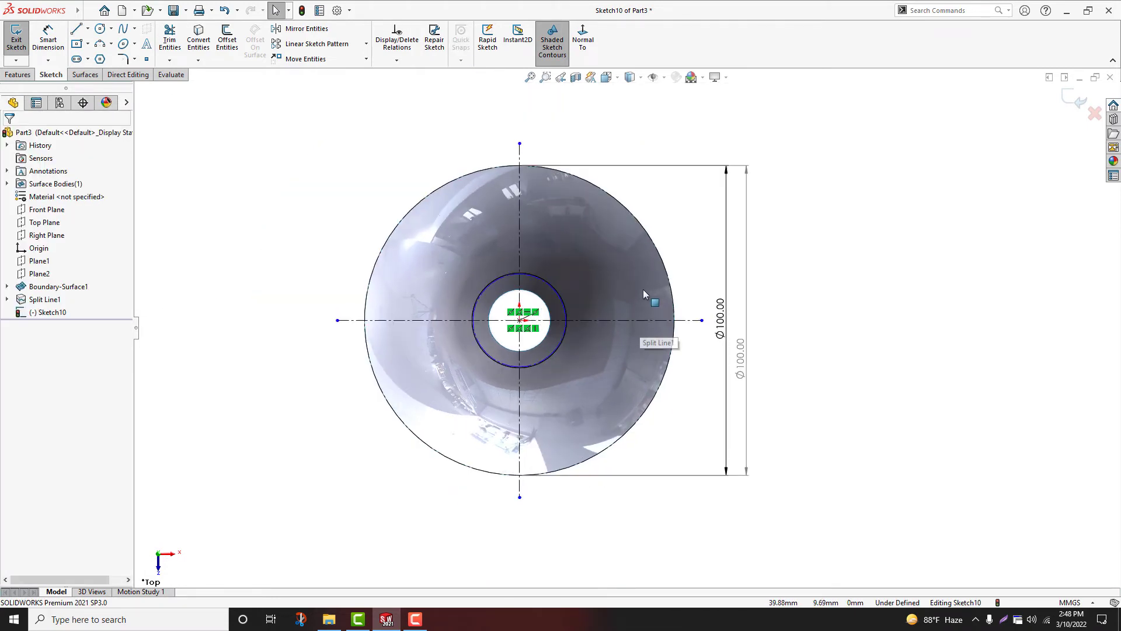
- Draw a slanted construction midpoint line centred on the origin, ending inside the outer circle and sloping down to the right
{"action": "scroll", "coordinate": [708, 327], "scroll_direction": "down", "scroll_amount": 2}
{"action": "left_click", "coordinate": [76, 28]}
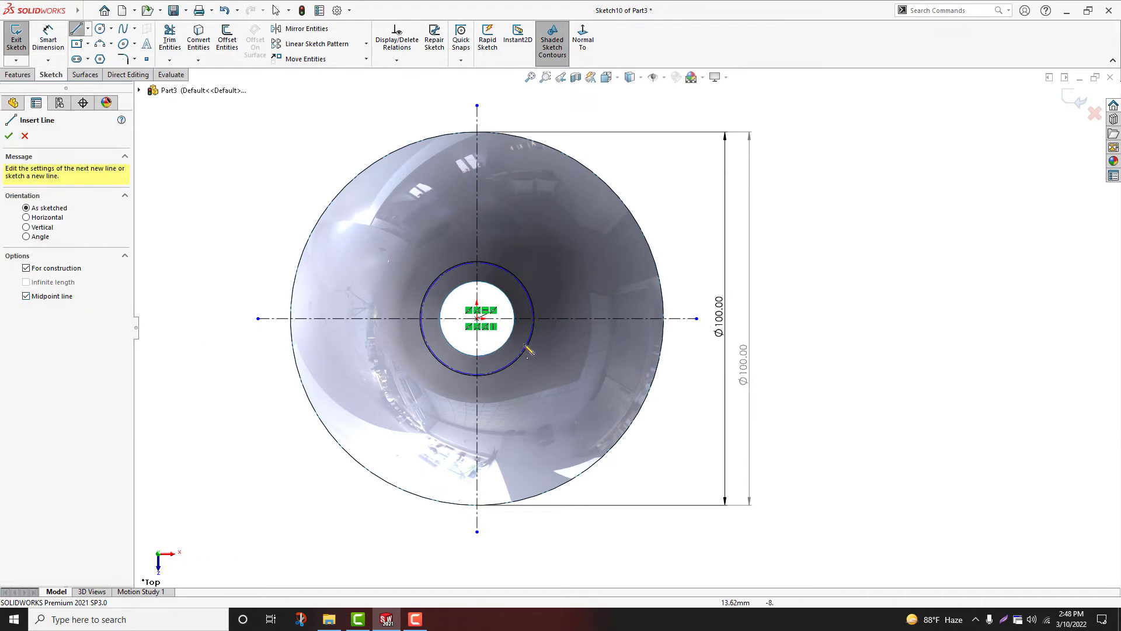
{"action": "scroll", "coordinate": [500, 349], "scroll_direction": "down", "scroll_amount": 1}
{"action": "left_click", "coordinate": [472, 312]}
{"action": "left_click", "coordinate": [664, 376]}
{"action": "right_click", "coordinate": [809, 292]}
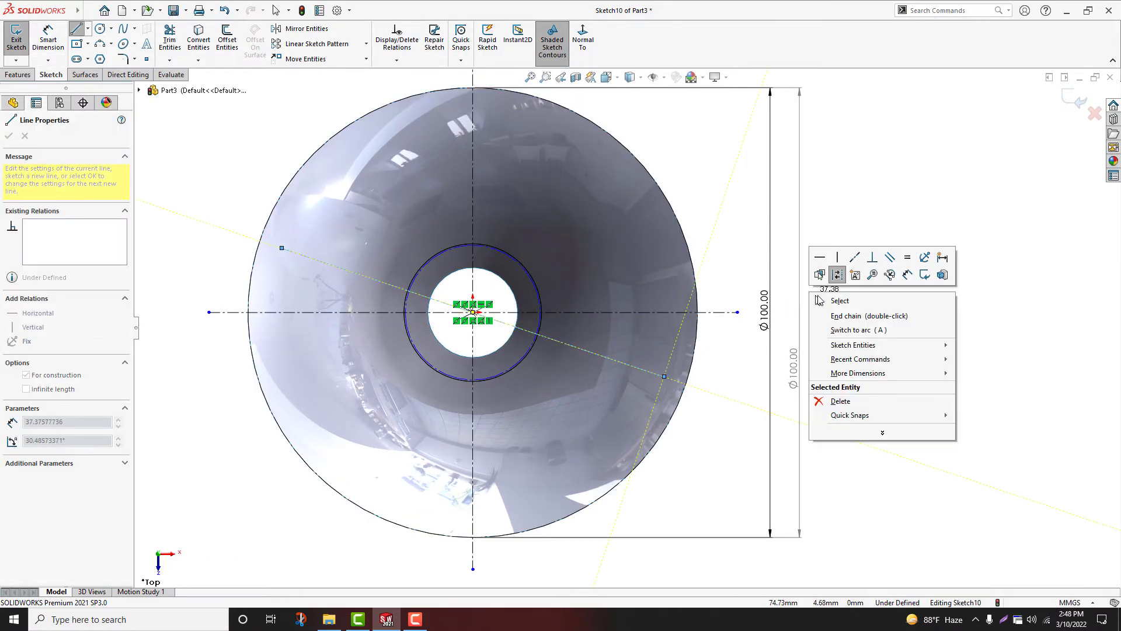
{"action": "left_click", "coordinate": [820, 301]}
- Draw a near-vertical slanted construction midpoint line centred on the origin, passing just left of the vertical centreline below the origin
{"action": "left_click", "coordinate": [88, 29]}
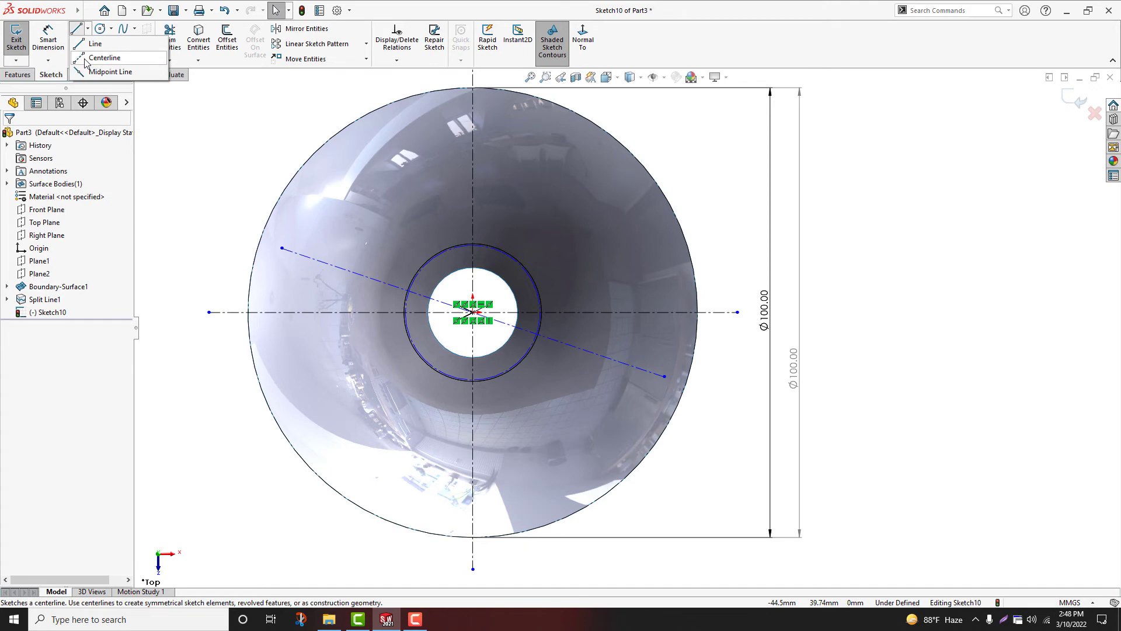
{"action": "left_click", "coordinate": [96, 55]}
{"action": "left_click", "coordinate": [26, 297]}
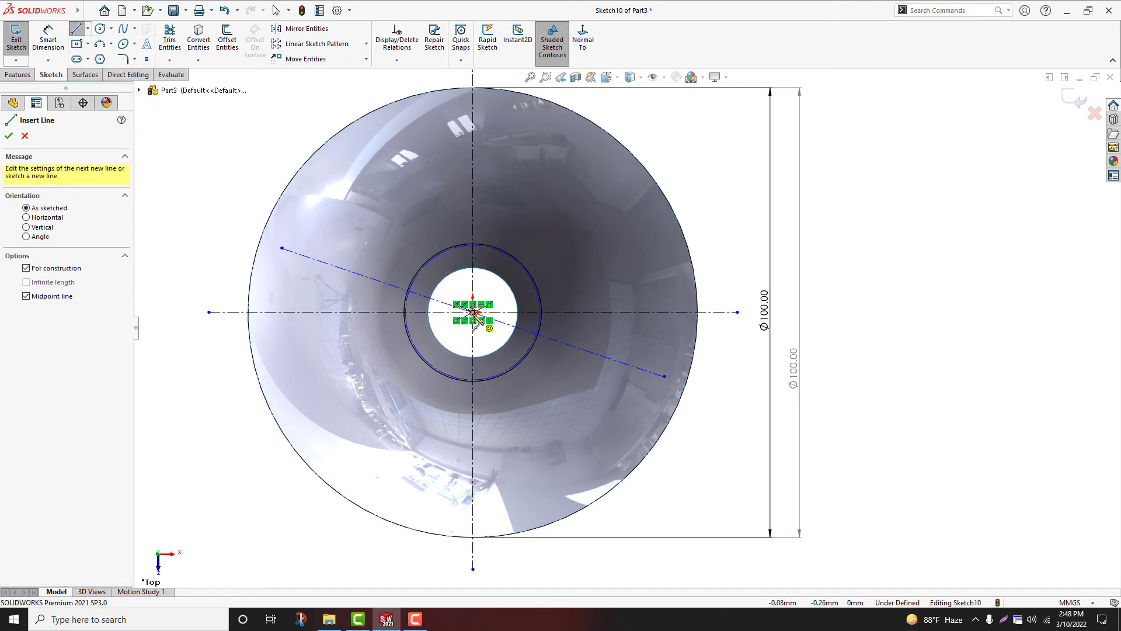
{"action": "left_click", "coordinate": [474, 312]}
{"action": "left_click", "coordinate": [443, 552]}
{"action": "right_click", "coordinate": [419, 409]}
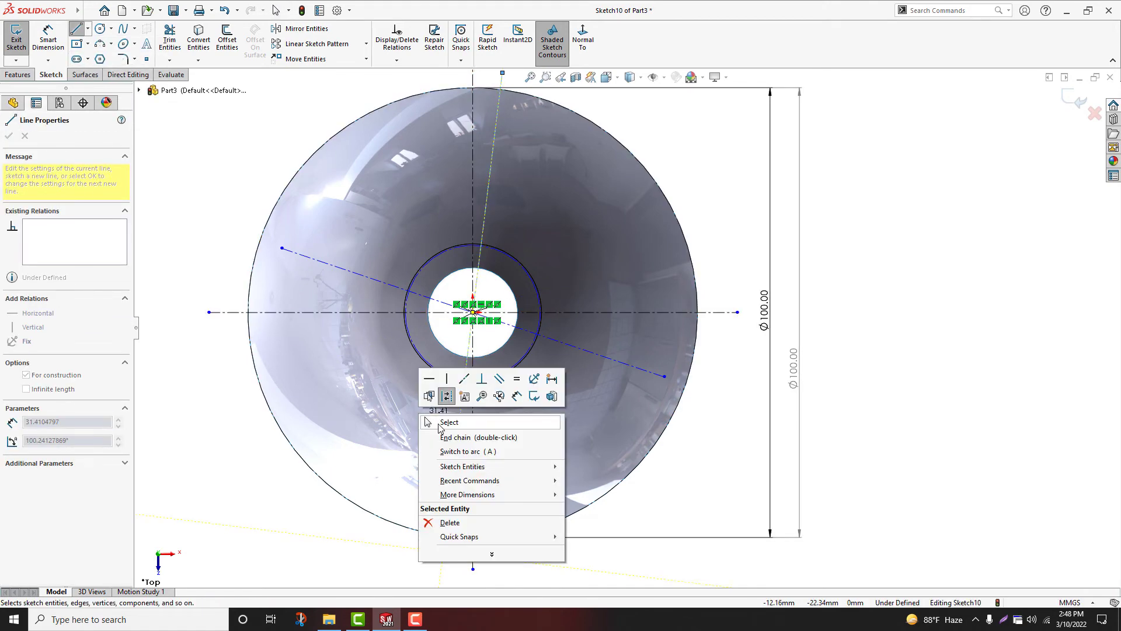
{"action": "left_click", "coordinate": [448, 423]}
- Dimension the angle between the vertical construction line and the steep slanted line as 5°
{"action": "scroll", "coordinate": [519, 472], "scroll_direction": "down", "scroll_amount": 1}
{"action": "right_click_drag", "start_coordinate": [678, 540], "coordinate": [722, 372]}
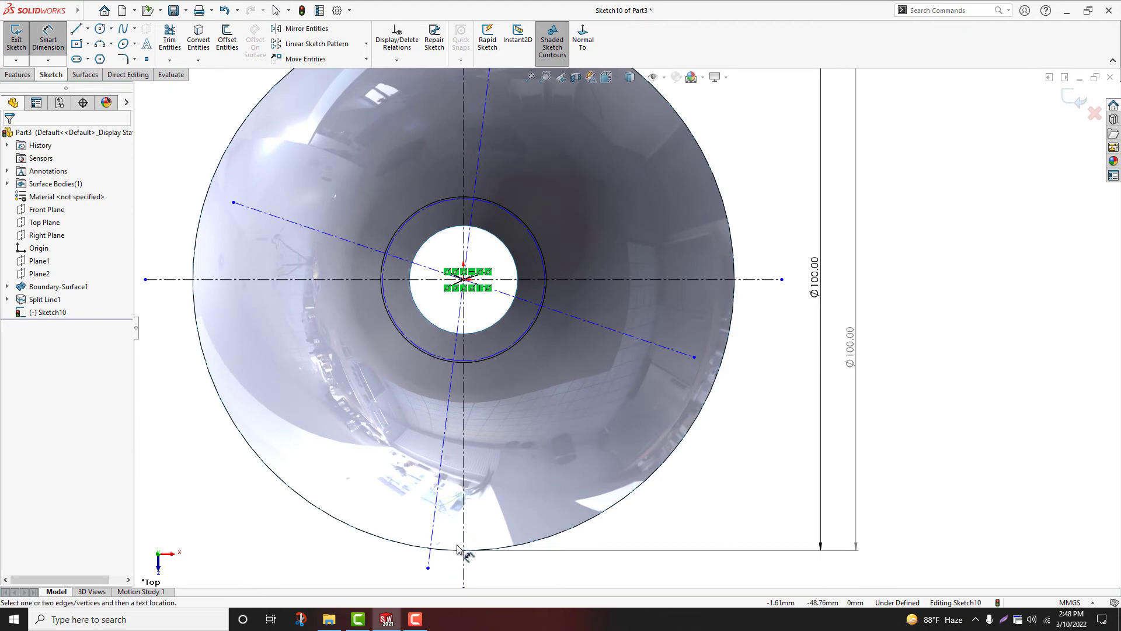
{"action": "left_click", "coordinate": [463, 562]}
{"action": "left_click", "coordinate": [430, 552]}
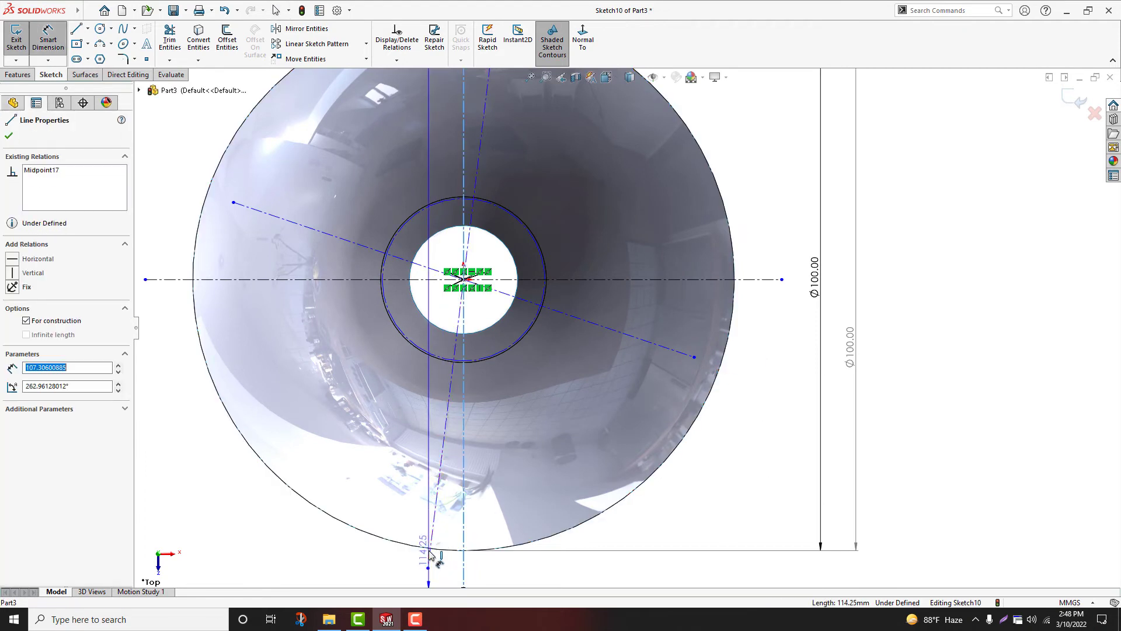
{"action": "left_click", "coordinate": [459, 505]}
{"action": "type", "text": "5"}
{"action": "key", "text": "Return"}
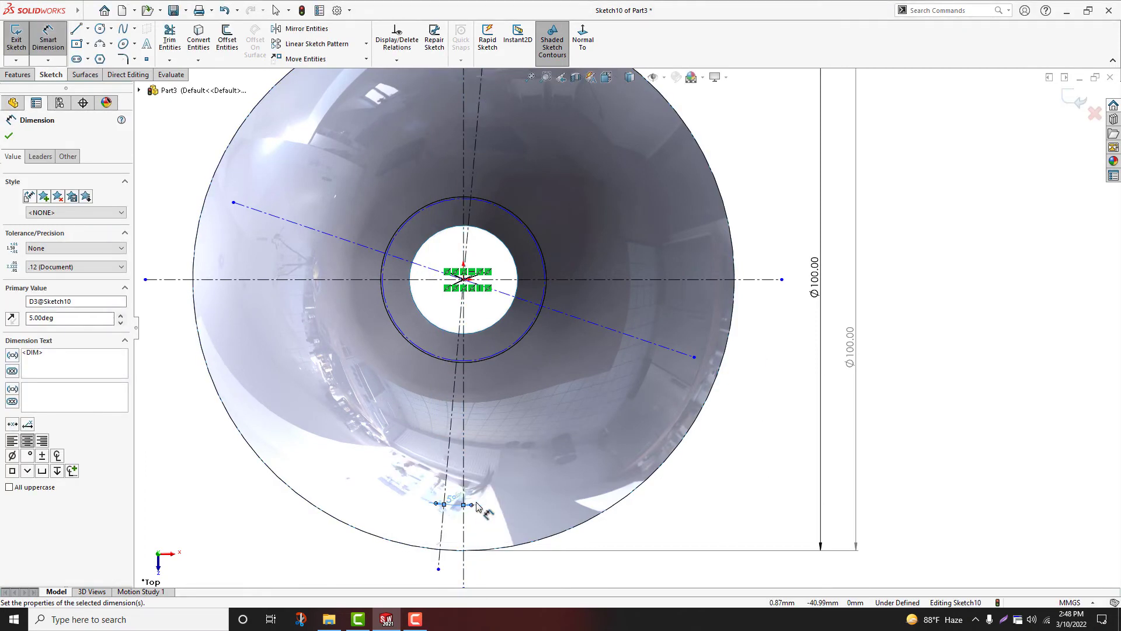
- Dimension the angle between the horizontal construction line and the shallow slanted line as 5°
{"action": "left_click", "coordinate": [590, 328]}
{"action": "left_click", "coordinate": [638, 280]}
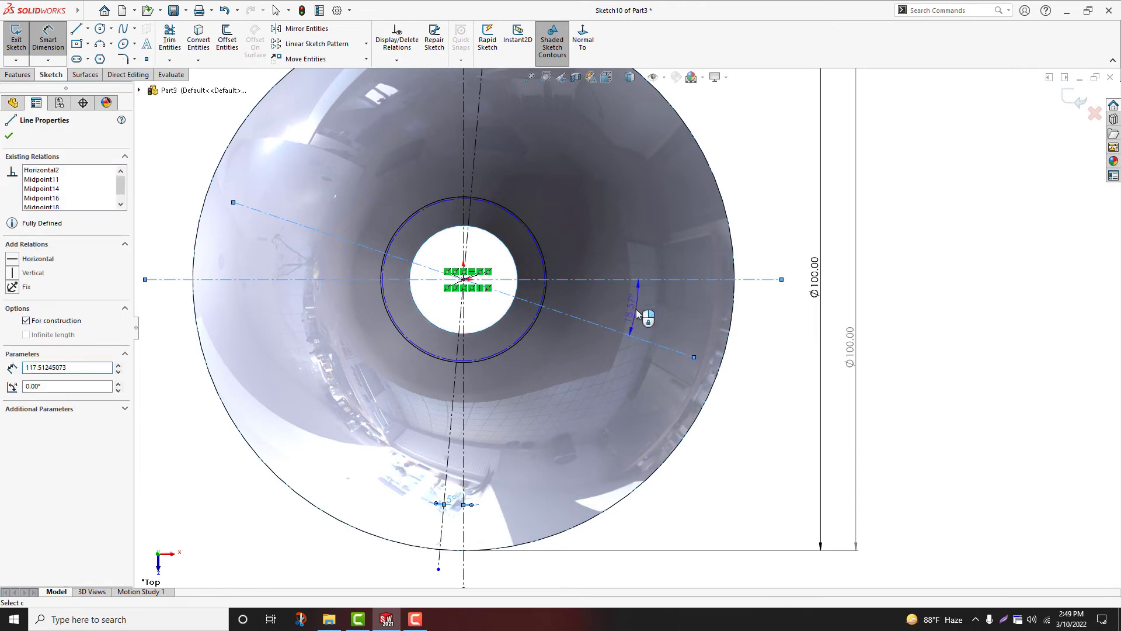
{"action": "left_click", "coordinate": [639, 319]}
{"action": "key", "text": "Return"}
{"action": "type", "text": "5"}
{"action": "key", "text": "Return"}
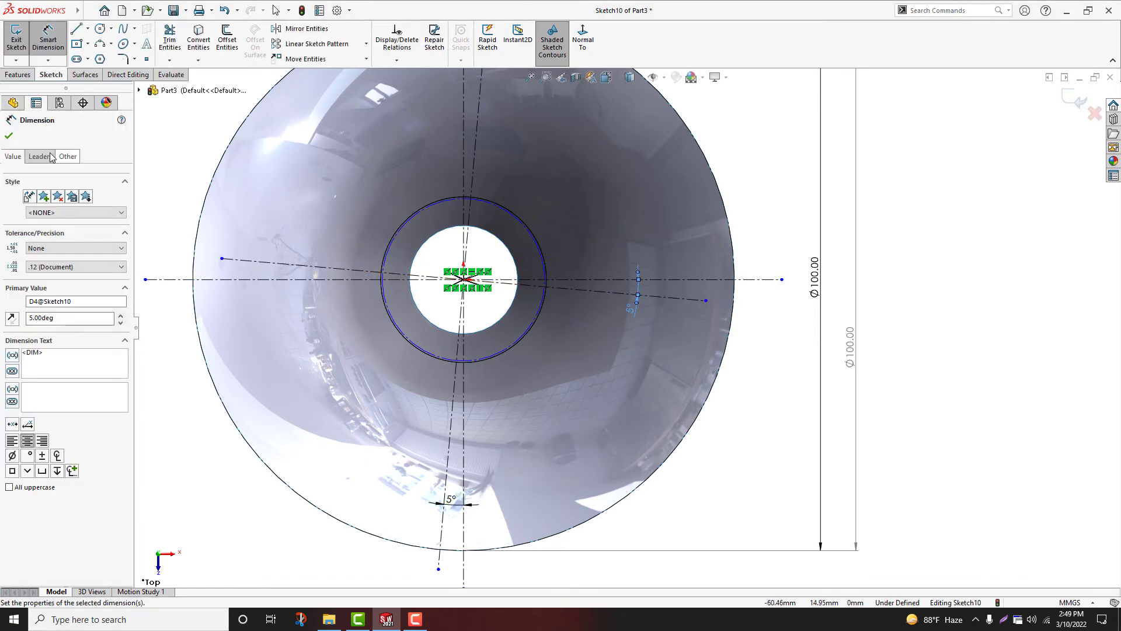
{"action": "left_click", "coordinate": [9, 135]}
- Draw a 3-point arc from the inner circle's right intersection with the horizontal centreline to the outer circle's lowest point, bulging right
{"action": "scroll", "coordinate": [330, 262], "scroll_direction": "down", "scroll_amount": 1}
{"action": "left_click", "coordinate": [100, 44]}
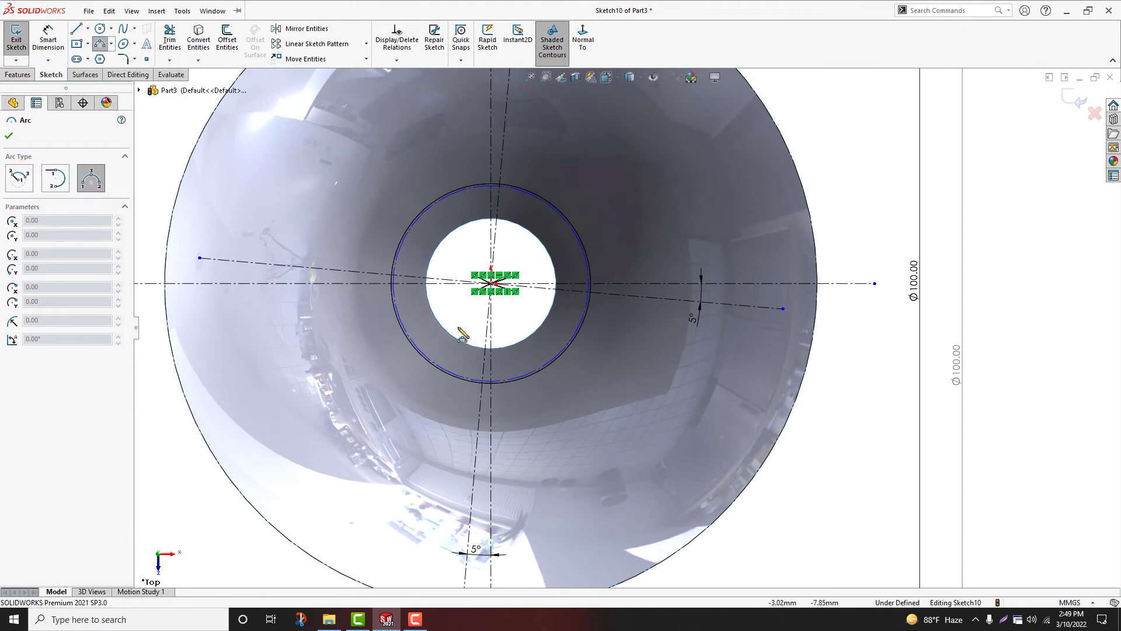
{"action": "scroll", "coordinate": [593, 283], "scroll_direction": "down", "scroll_amount": 3}
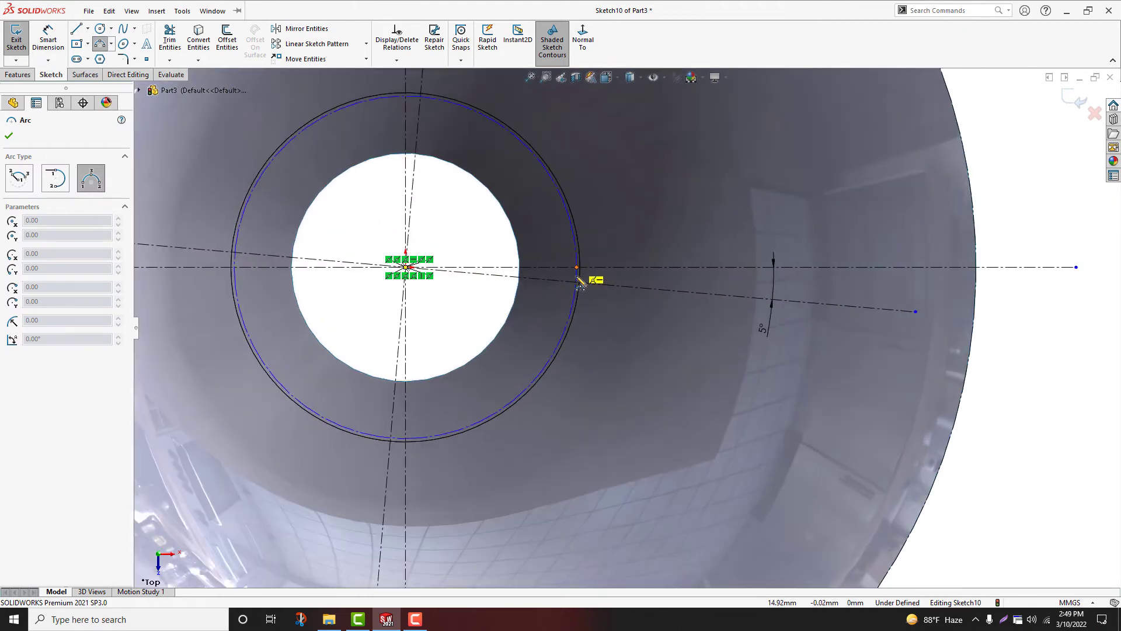
{"action": "left_click", "coordinate": [576, 268]}
{"action": "scroll", "coordinate": [627, 327], "scroll_direction": "up", "scroll_amount": 6}
{"action": "scroll", "coordinate": [554, 529], "scroll_direction": "down", "scroll_amount": 2}
{"action": "left_click", "coordinate": [556, 471]}
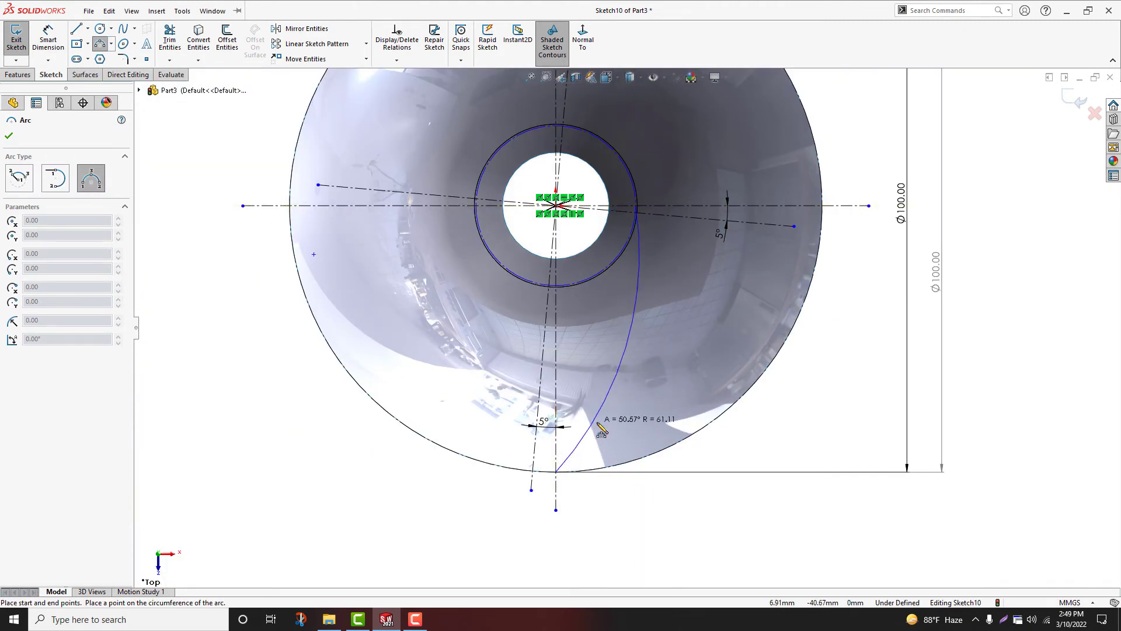
{"action": "left_click", "coordinate": [606, 424]}
{"action": "right_click", "coordinate": [689, 342]}
{"action": "left_click", "coordinate": [709, 353]}
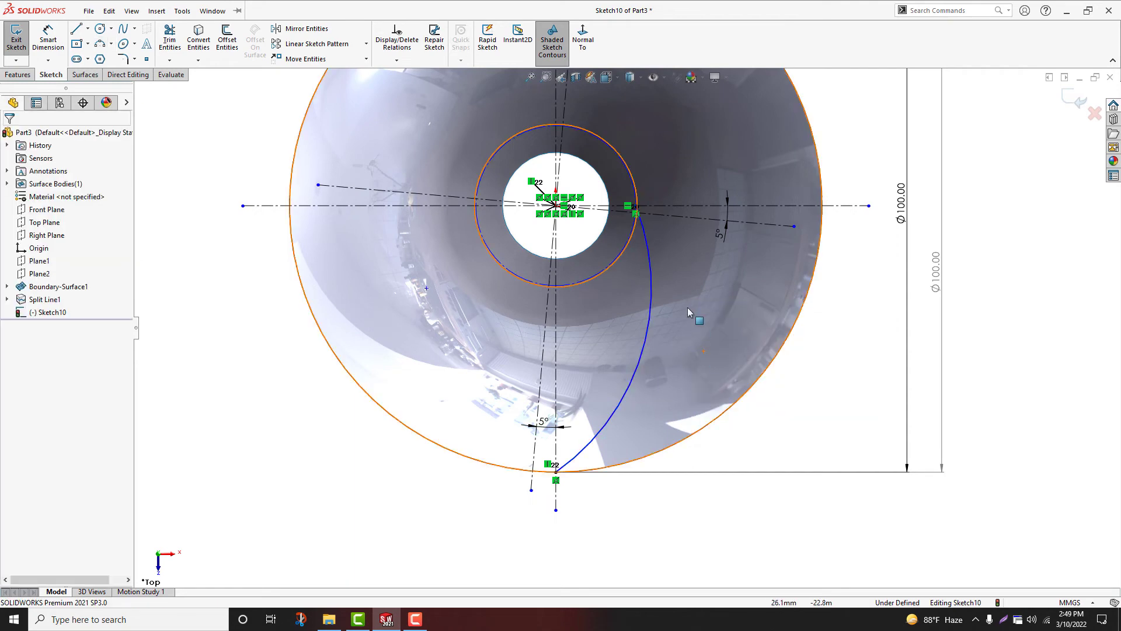
- Draw a 3-point arc of about 56 mm radius from the inner circle's left horizontal intersection to the outer circle's lowest point, bulging left
{"action": "scroll", "coordinate": [667, 430], "scroll_direction": "down", "scroll_amount": 1}
{"action": "left_click", "coordinate": [101, 45]}
{"action": "scroll", "coordinate": [411, 130], "scroll_direction": "down", "scroll_amount": 2}
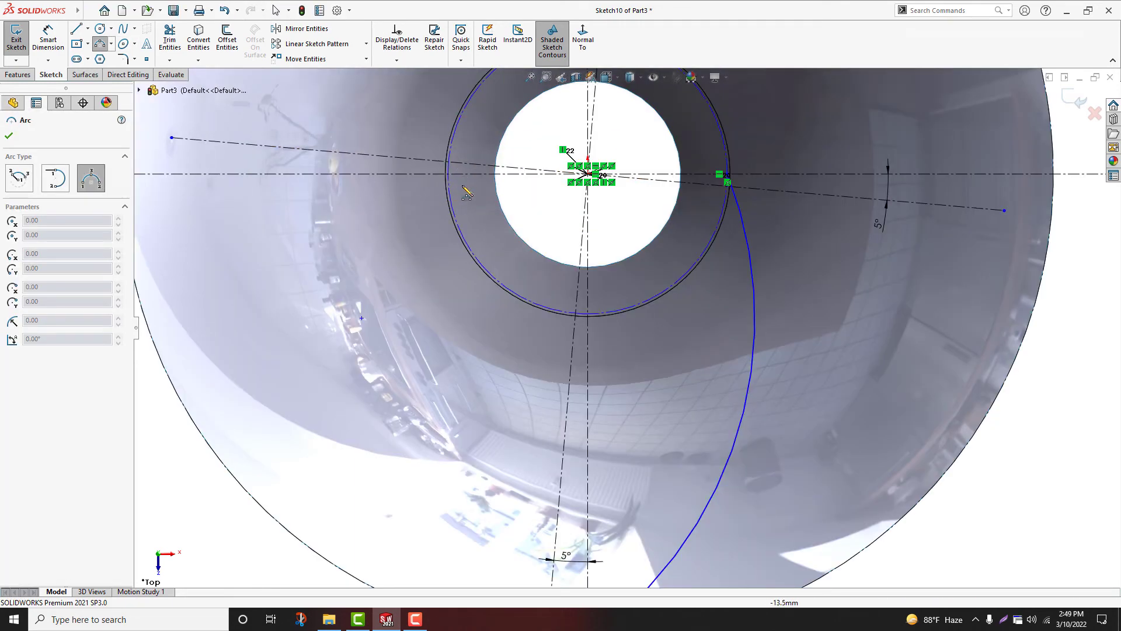
{"action": "left_click", "coordinate": [448, 174]}
{"action": "scroll", "coordinate": [602, 464], "scroll_direction": "up", "scroll_amount": 3}
{"action": "scroll", "coordinate": [601, 467], "scroll_direction": "down", "scroll_amount": 3}
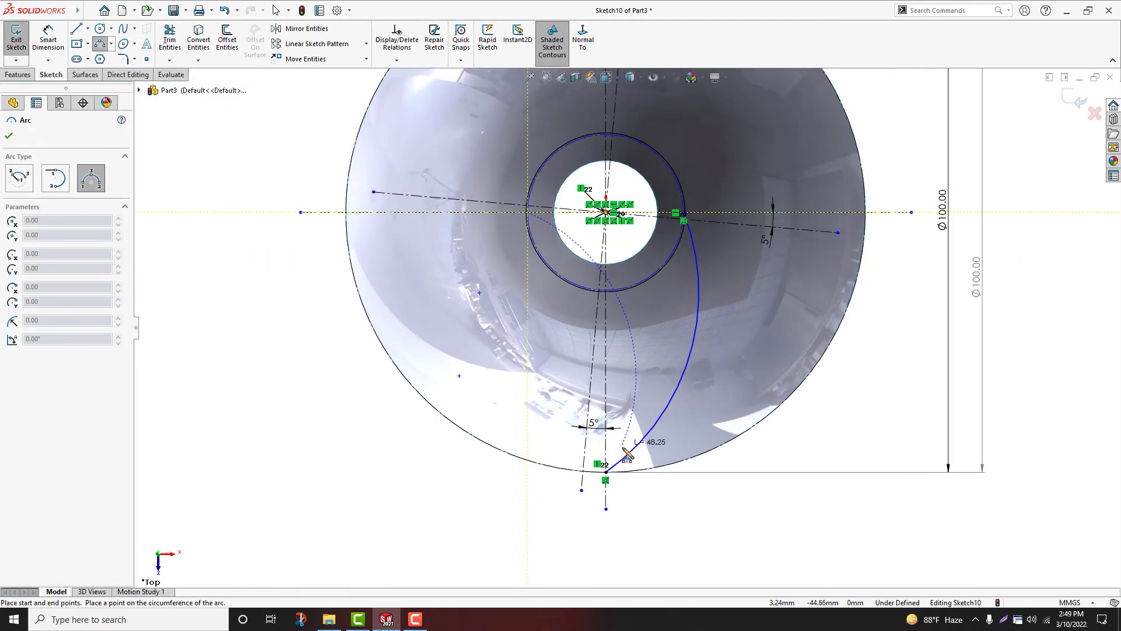
{"action": "left_click", "coordinate": [600, 467]}
{"action": "left_click", "coordinate": [557, 415]}
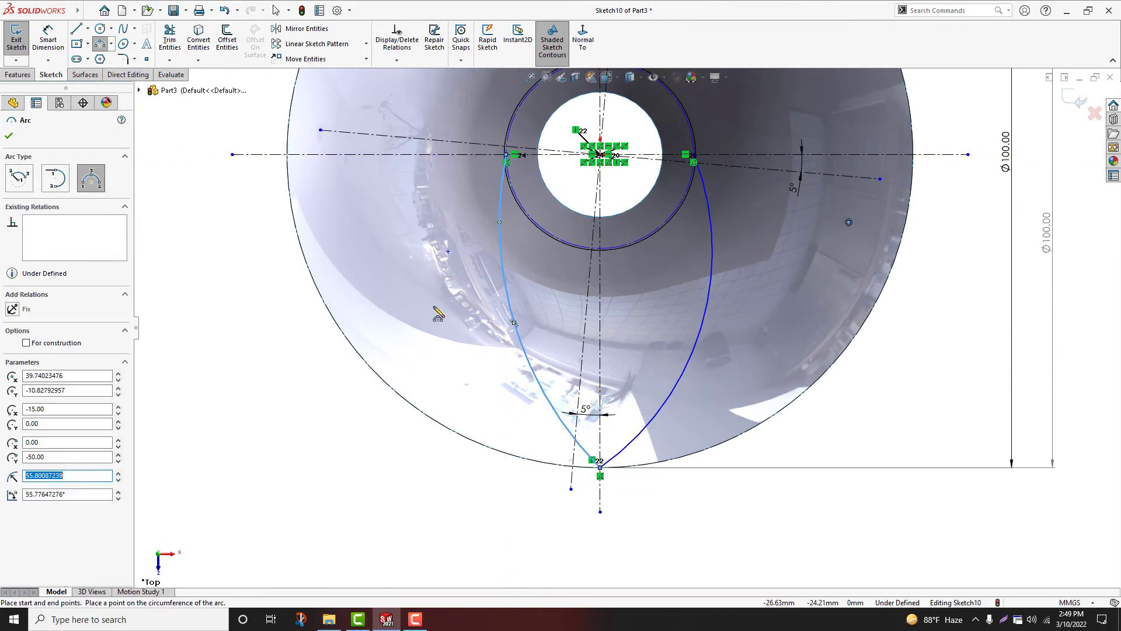
{"action": "right_click", "coordinate": [434, 307]}
{"action": "left_click", "coordinate": [454, 317]}
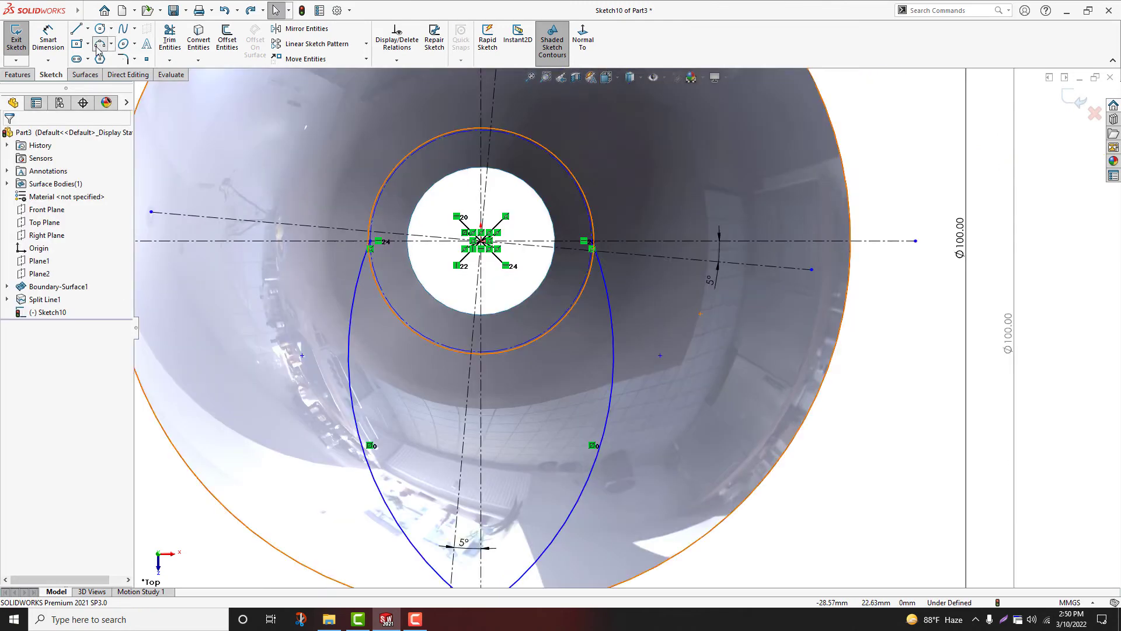
- Draw a 3-point arc from the shallow slanted line's right intersection with the inner circle to the steep slanted line's lower intersection with the outer circle
{"action": "left_click", "coordinate": [100, 45]}
{"action": "scroll", "coordinate": [625, 295], "scroll_direction": "down", "scroll_amount": 3}
{"action": "left_click", "coordinate": [583, 217]}
{"action": "scroll", "coordinate": [597, 374], "scroll_direction": "up", "scroll_amount": 3}
{"action": "scroll", "coordinate": [503, 444], "scroll_direction": "down", "scroll_amount": 3}
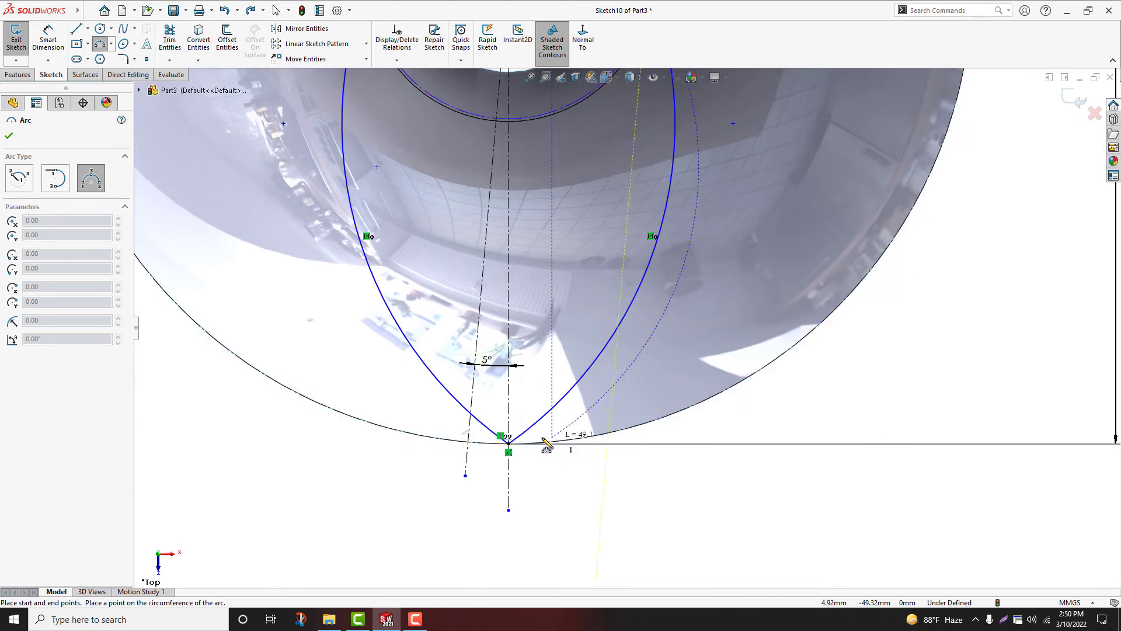
{"action": "left_click", "coordinate": [444, 435]}
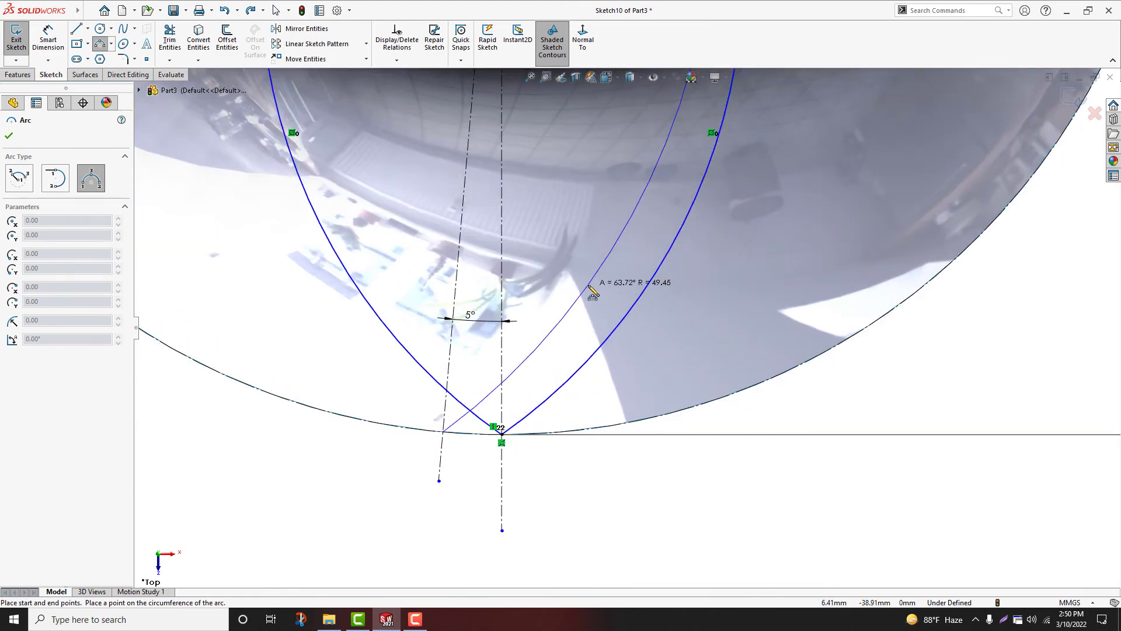
{"action": "left_click", "coordinate": [520, 286]}
{"action": "key", "text": "Escape"}
- Draw a left-bulging 3-point arc, radius about 41 mm, from the shallow slanted line's left inner-circle intersection to the steep slanted line's lower outer-circle intersection
{"action": "scroll", "coordinate": [520, 286], "scroll_direction": "up", "scroll_amount": 2}
{"action": "left_click", "coordinate": [100, 45]}
{"action": "scroll", "coordinate": [455, 122], "scroll_direction": "down", "scroll_amount": 4}
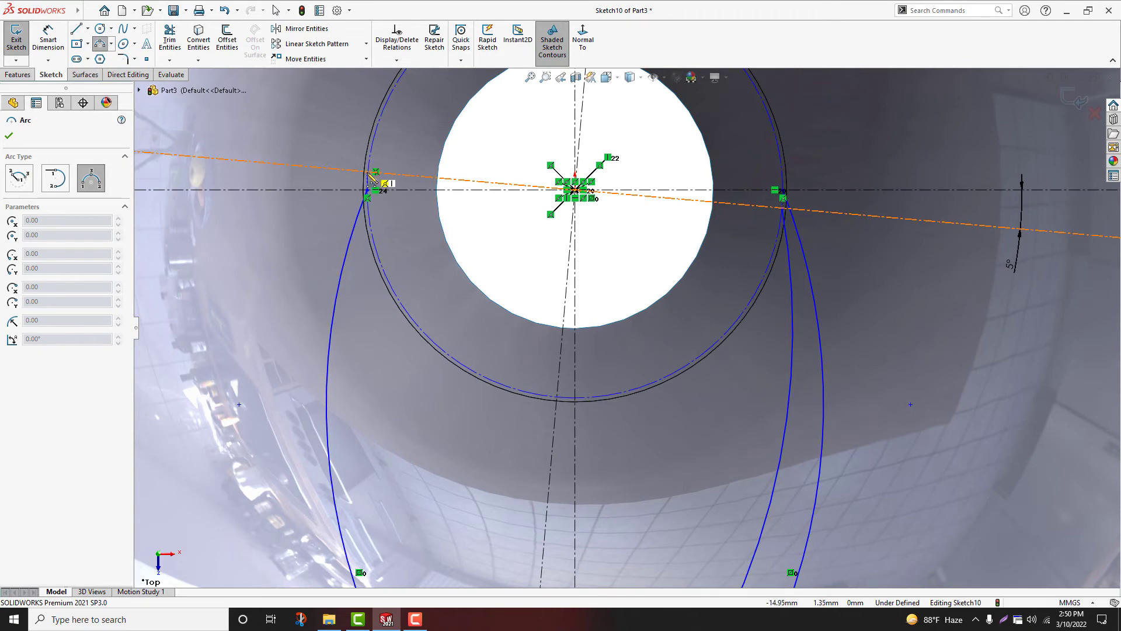
{"action": "left_click", "coordinate": [370, 175]}
{"action": "scroll", "coordinate": [608, 444], "scroll_direction": "up", "scroll_amount": 3}
{"action": "scroll", "coordinate": [607, 444], "scroll_direction": "down", "scroll_amount": 3}
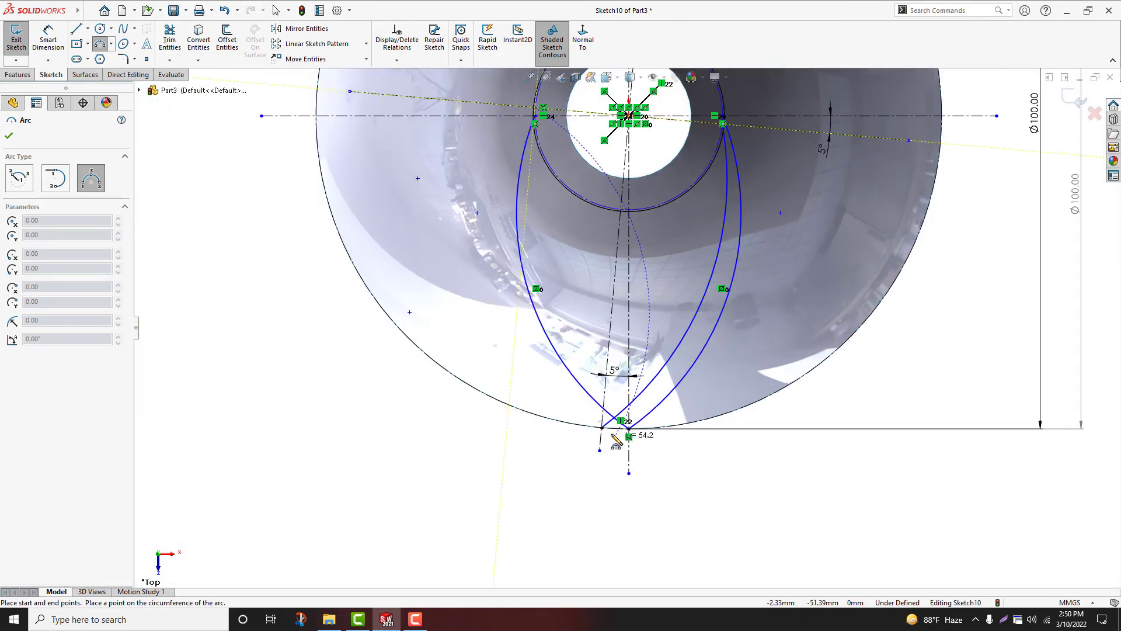
{"action": "left_click", "coordinate": [603, 428]}
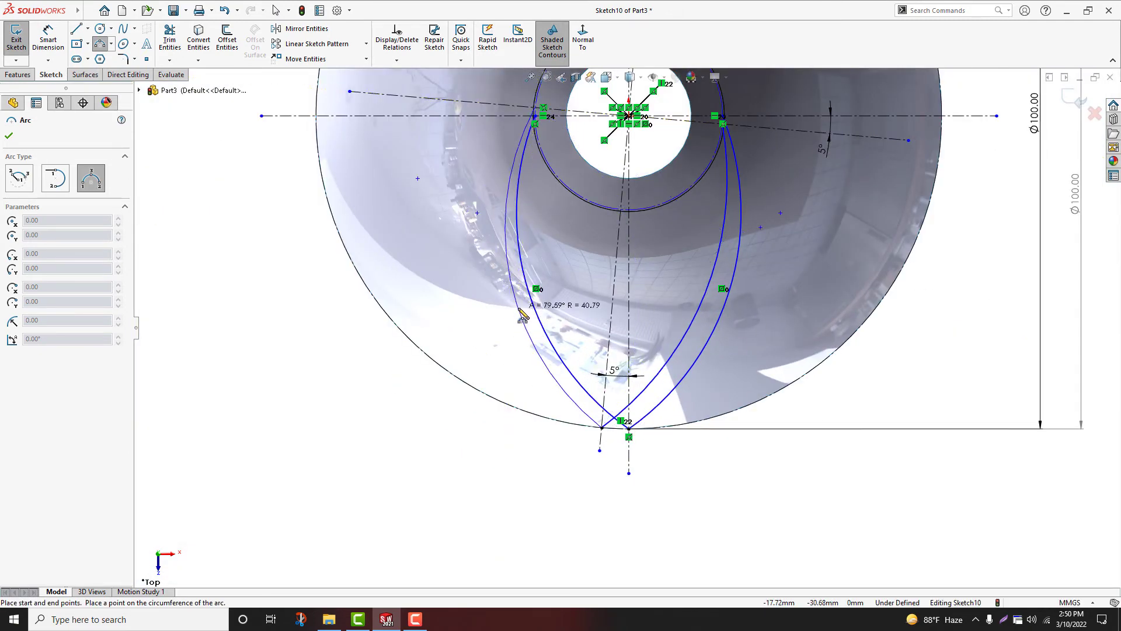
{"action": "left_click", "coordinate": [519, 319]}
{"action": "right_click", "coordinate": [352, 385]}
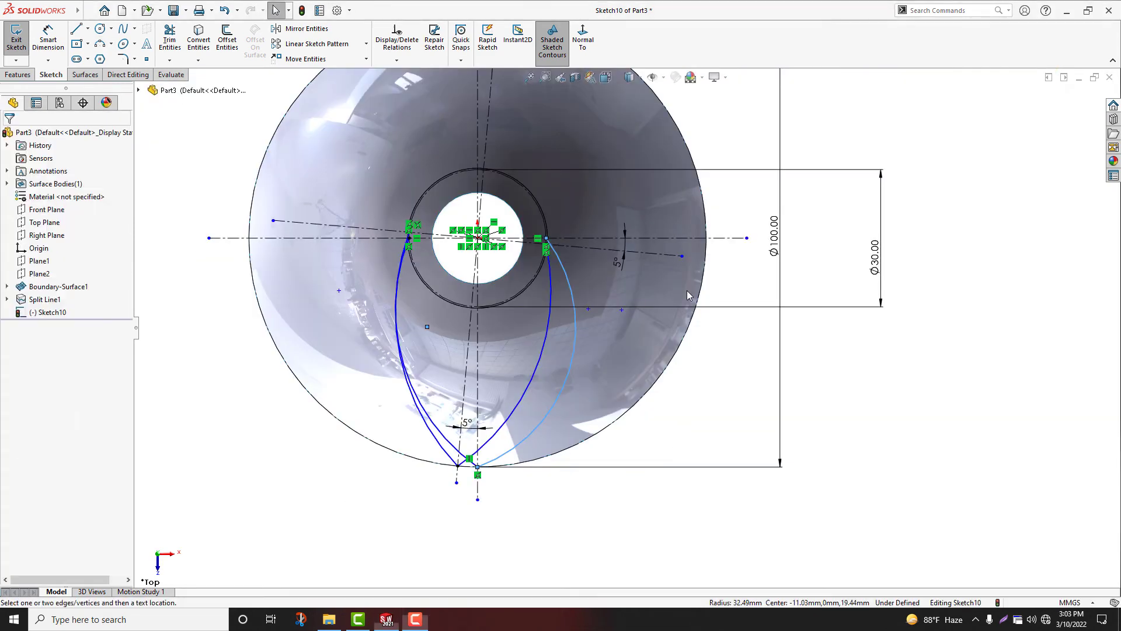
- Dimension the right arc ending on the vertical centreline with a 37.25 mm radius
{"action": "key", "text": "d"}
{"action": "left_click", "coordinate": [571, 382]}
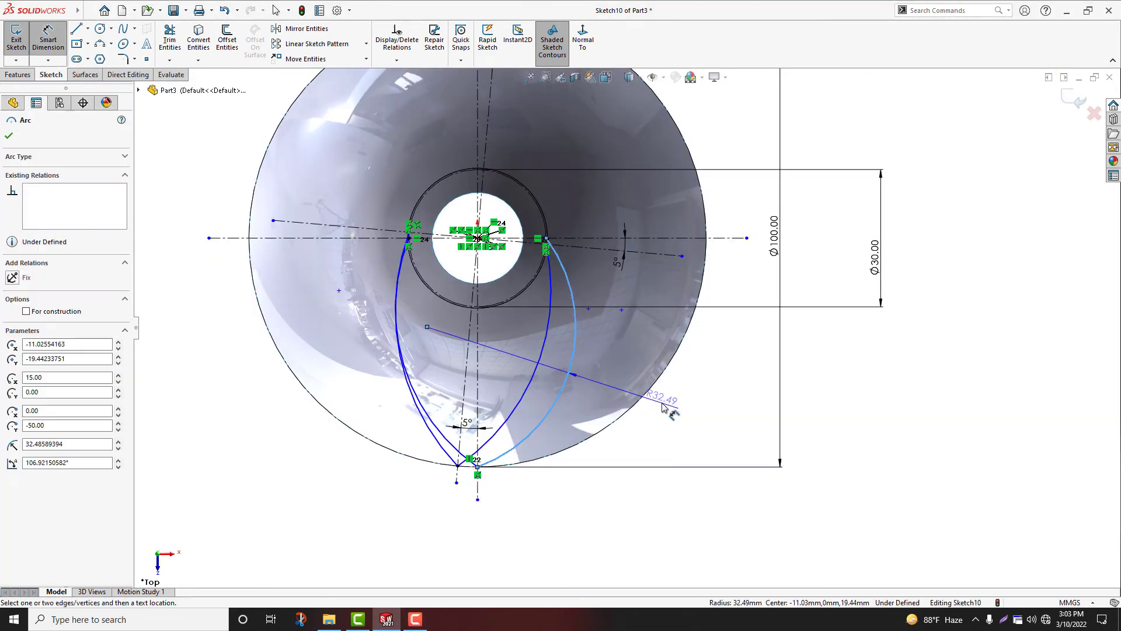
{"action": "left_click", "coordinate": [599, 380]}
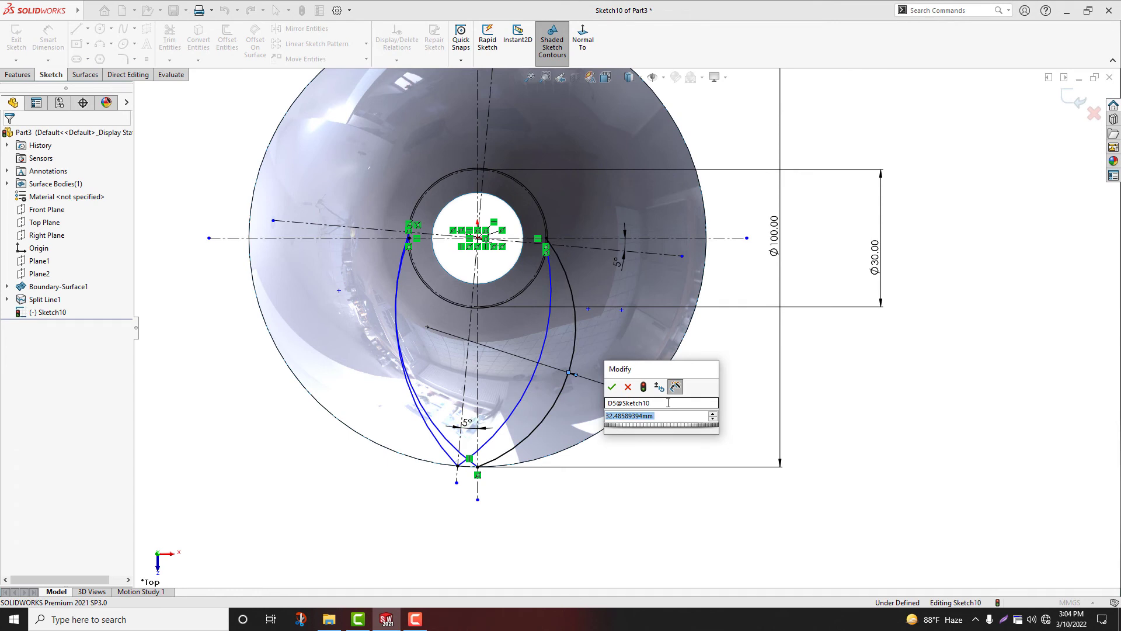
{"action": "type", "text": "37.25"}
{"action": "key", "text": "Return"}
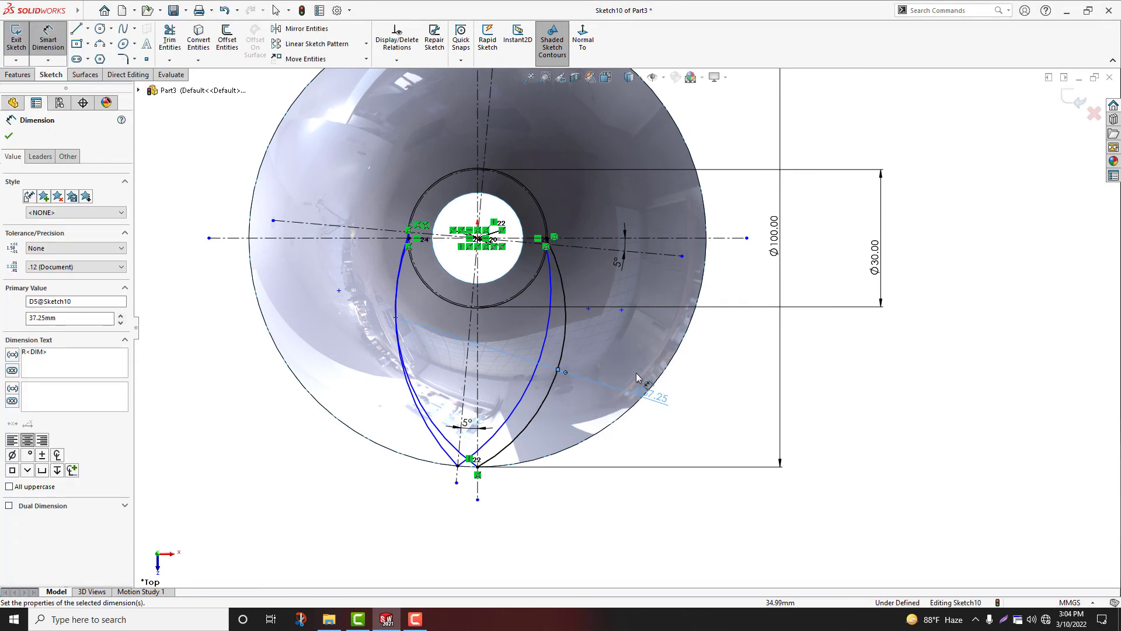
- Dimension the right arc ending on the steep slanted line with a 37.25 mm radius
{"action": "left_click", "coordinate": [537, 378]}
{"action": "left_click", "coordinate": [608, 383]}
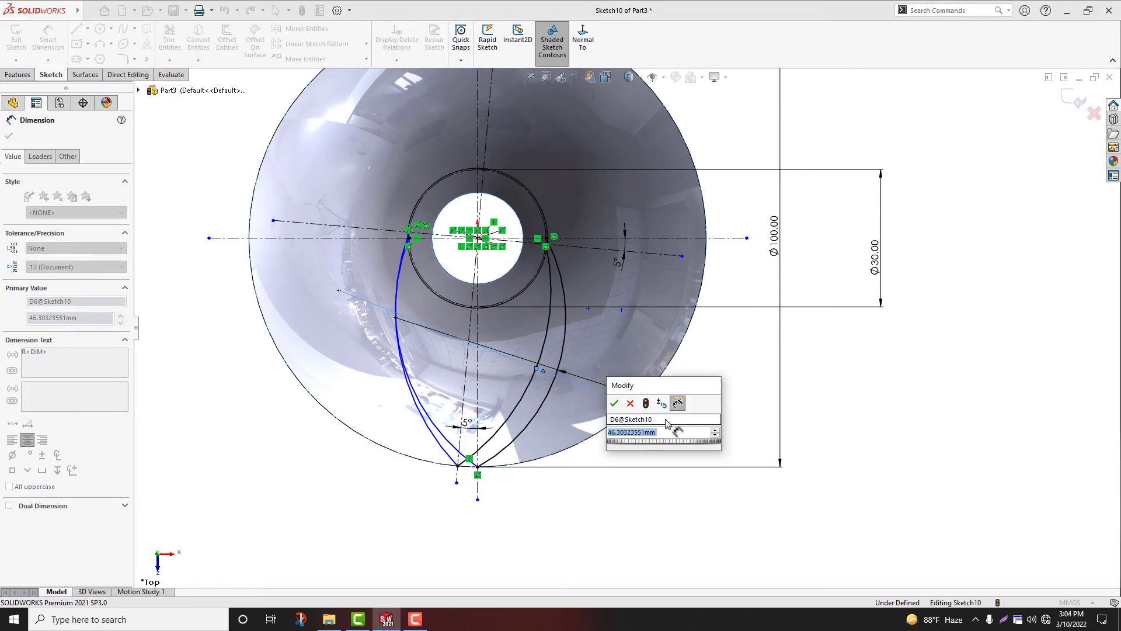
{"action": "type", "text": "37.25"}
{"action": "key", "text": "Return"}
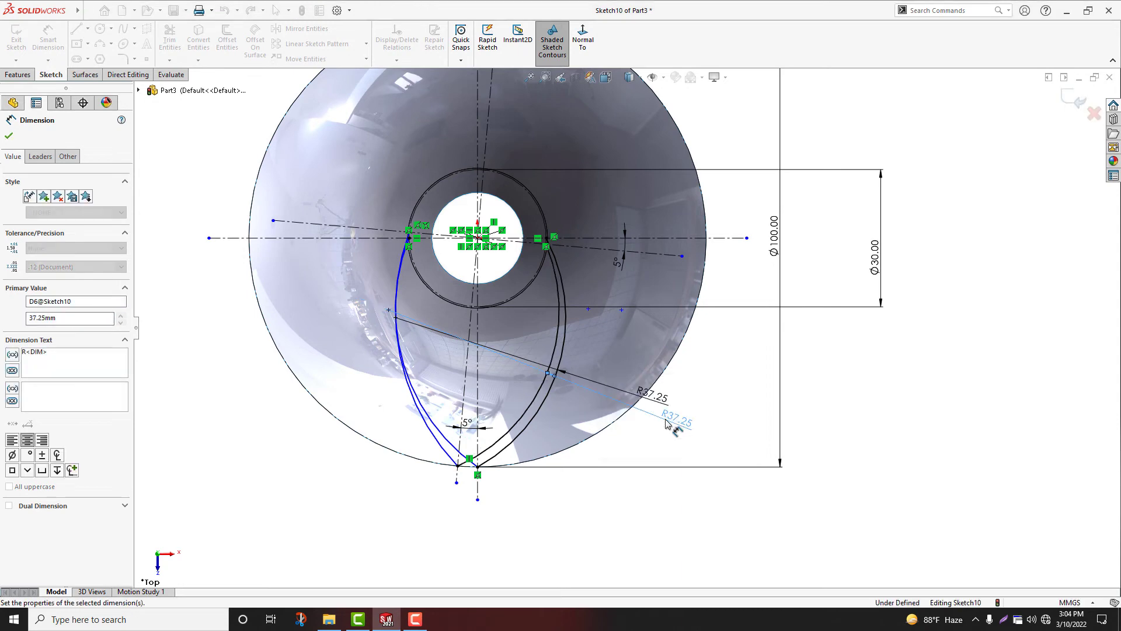
{"action": "left_click", "coordinate": [9, 136]}
- Make the two arcs meeting on the vertical centreline symmetric about that line
{"action": "scroll", "coordinate": [465, 438], "scroll_direction": "down", "scroll_amount": 4}
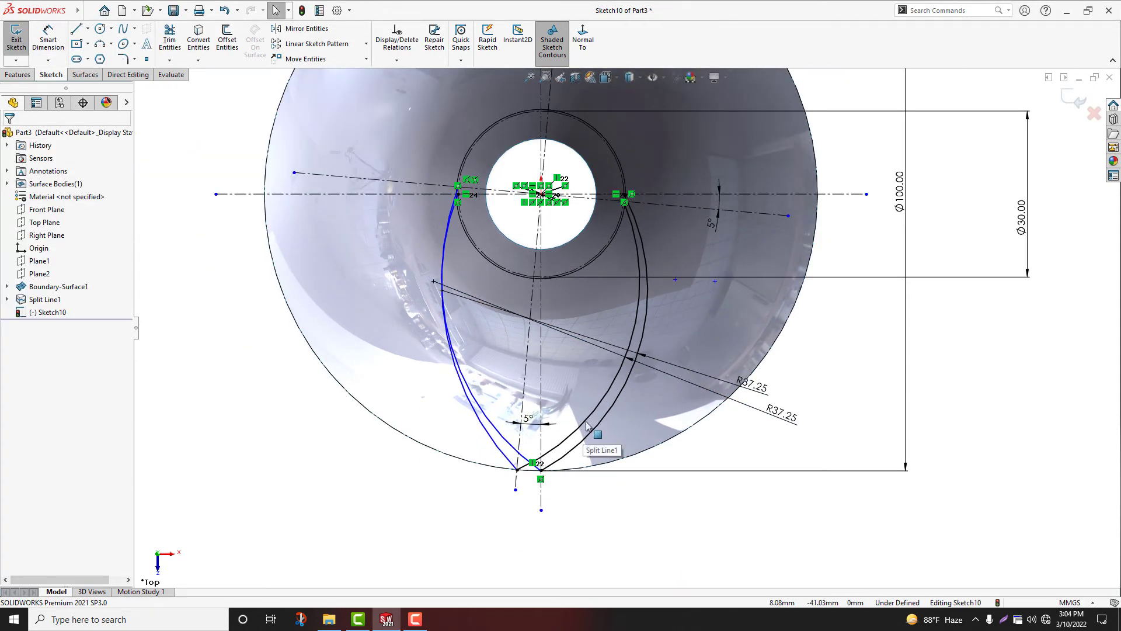
{"action": "left_click", "coordinate": [604, 399]}
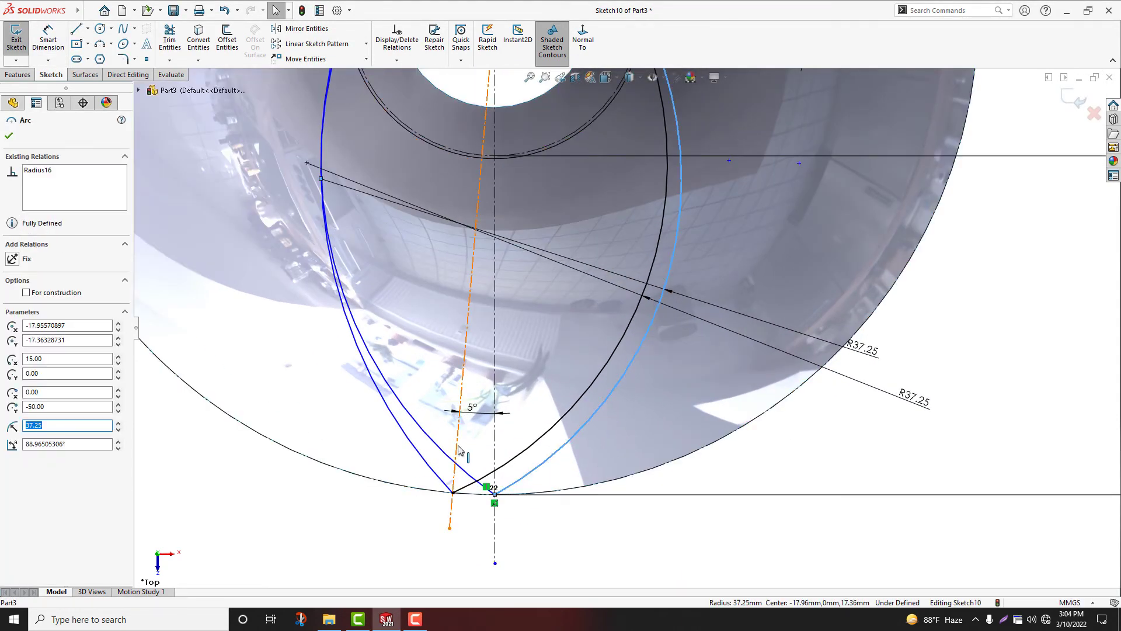
{"action": "left_click", "coordinate": [495, 454], "text": "ctrl"}
{"action": "left_click", "coordinate": [468, 471], "text": "ctrl"}
{"action": "left_click", "coordinate": [12, 325]}
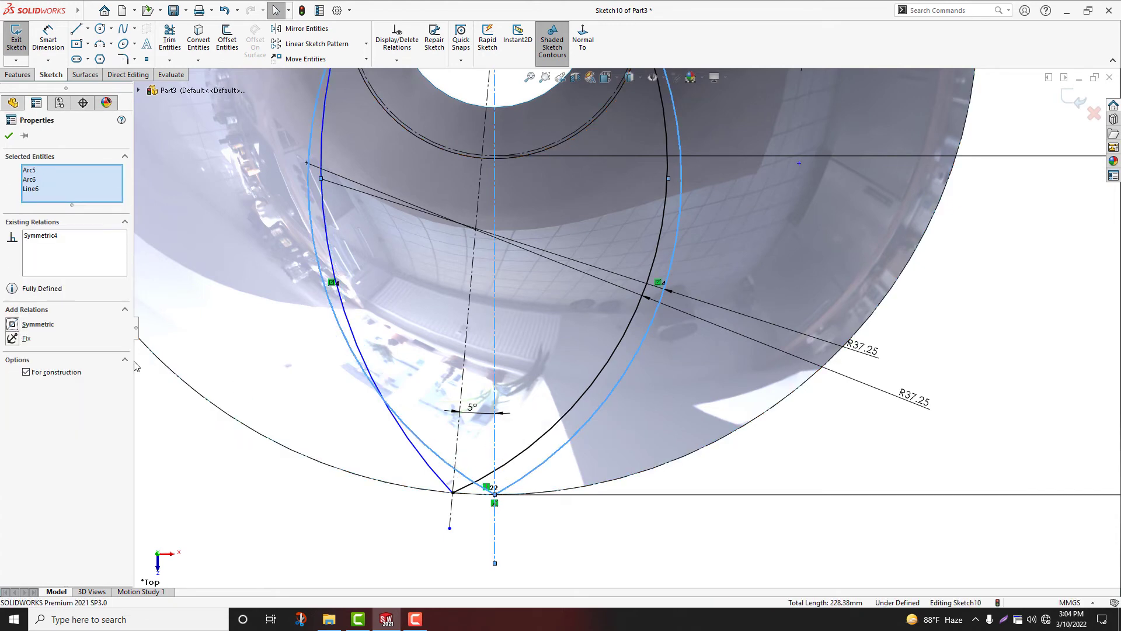
{"action": "scroll", "coordinate": [623, 328], "scroll_direction": "up", "scroll_amount": 5}
{"action": "key", "text": "Escape"}
- Make the two arcs meeting on the steep slanted construction line symmetric about that line
{"action": "scroll", "coordinate": [624, 355], "scroll_direction": "down", "scroll_amount": 4}
{"action": "left_click", "coordinate": [588, 361]}
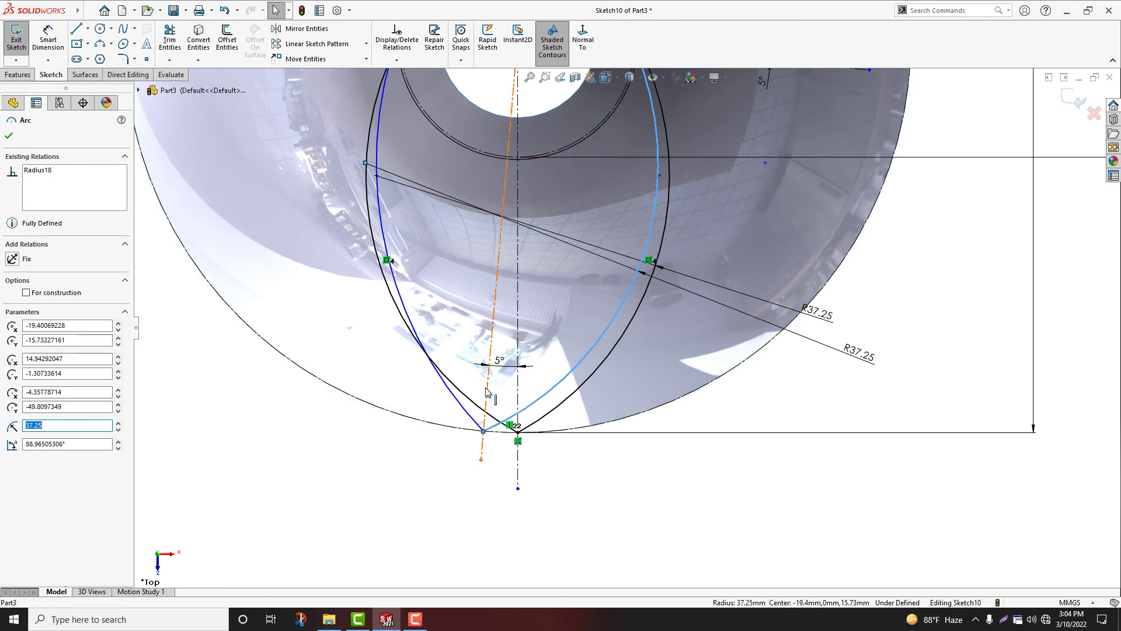
{"action": "left_click", "coordinate": [487, 393], "text": "ctrl"}
{"action": "left_click", "coordinate": [468, 412], "text": "ctrl"}
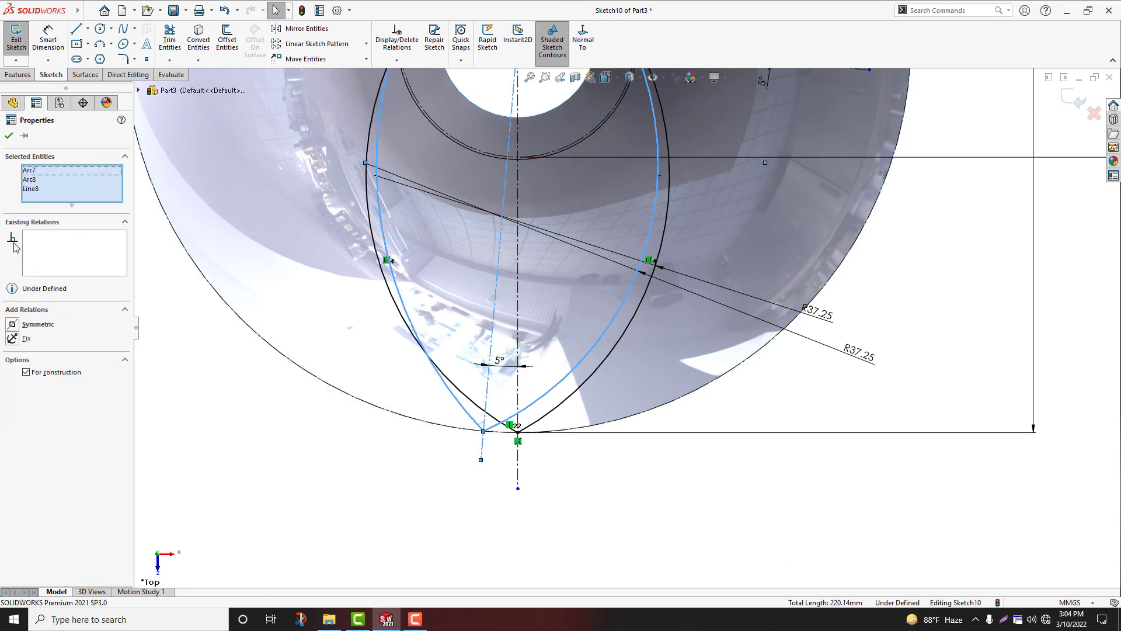
{"action": "left_click", "coordinate": [13, 325]}
{"action": "left_click", "coordinate": [251, 426]}
{"action": "key", "text": "f"}
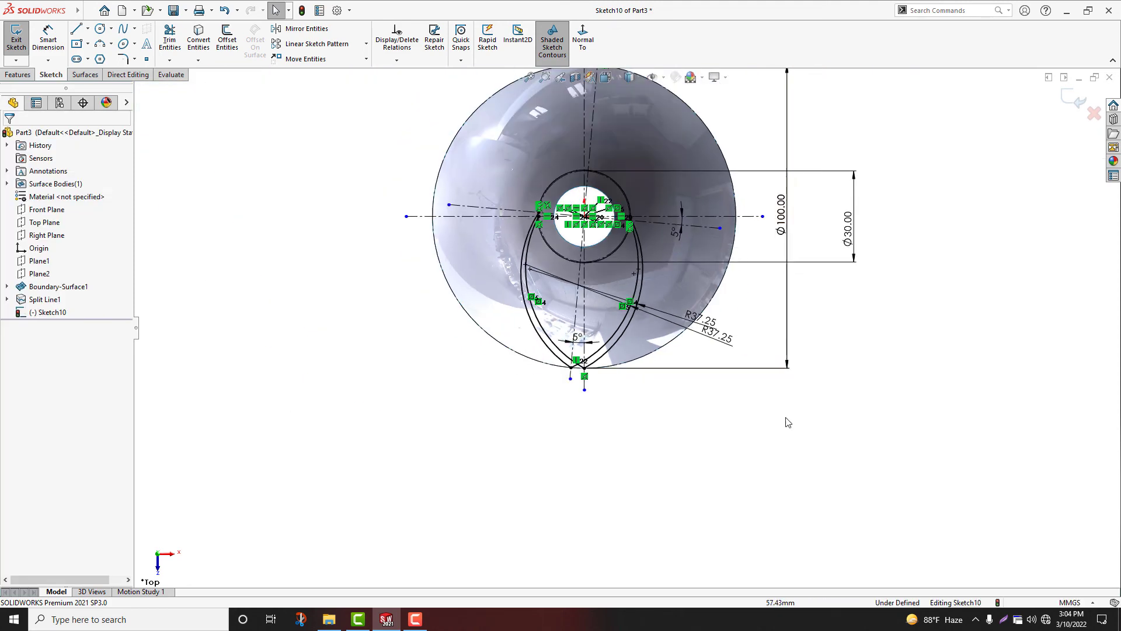
- Exit the sketch containing the two petal-shaped arc pairs
{"action": "left_click", "coordinate": [1070, 100]}
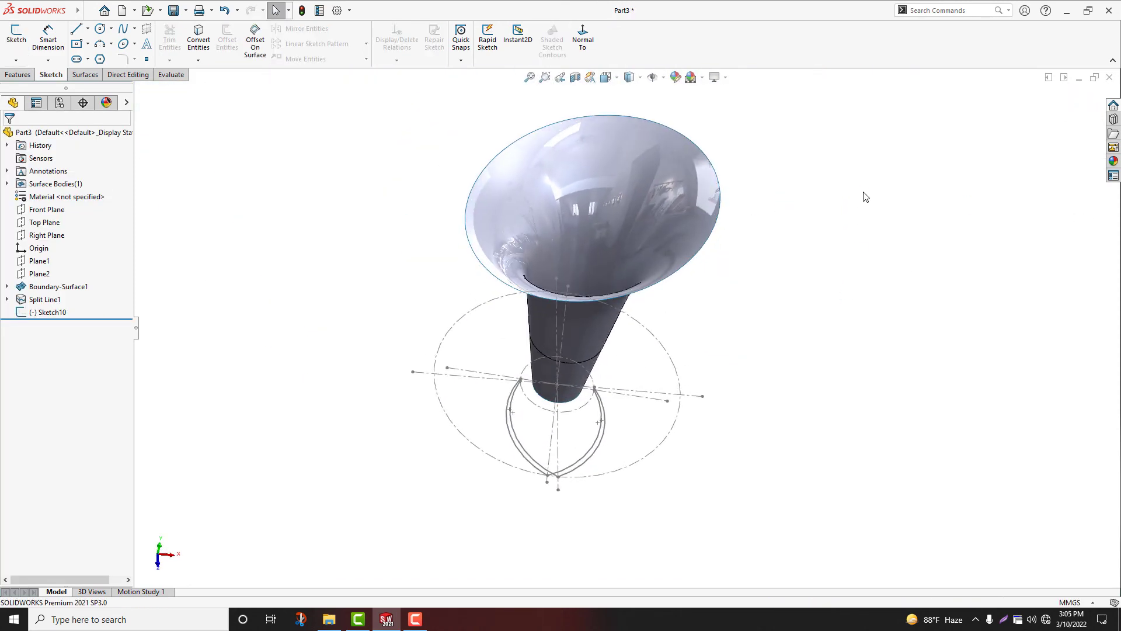
{"action": "left_click", "coordinate": [14, 74]}
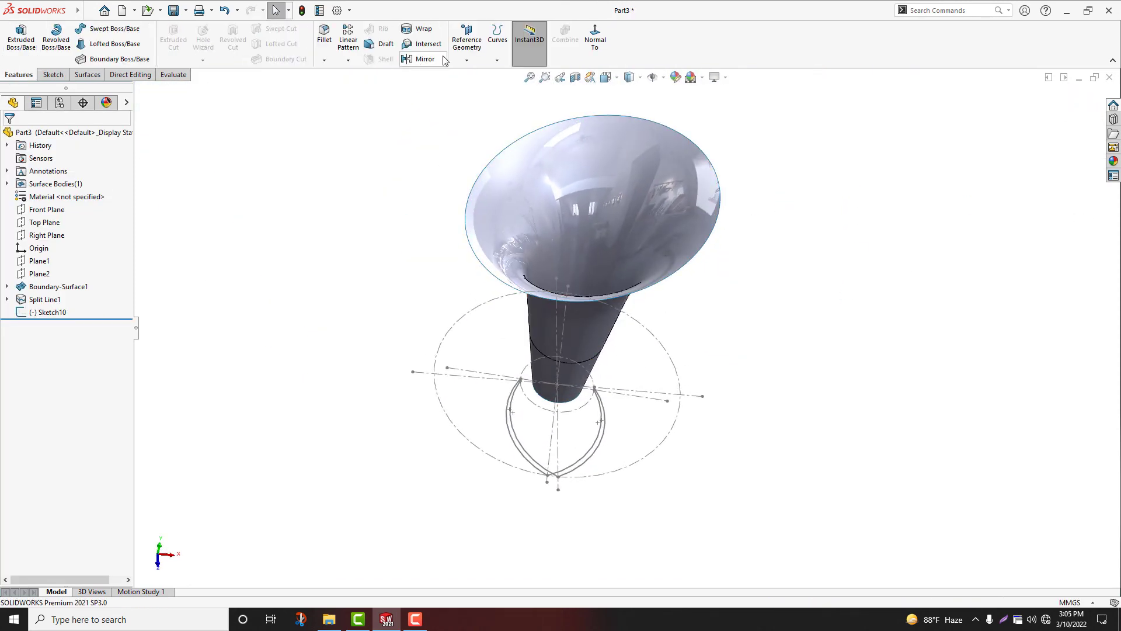
- Split the flared surface by projecting the petal-shaped arc sketch onto it with a Projection split line
{"action": "left_click", "coordinate": [497, 60]}
{"action": "left_click", "coordinate": [516, 71]}
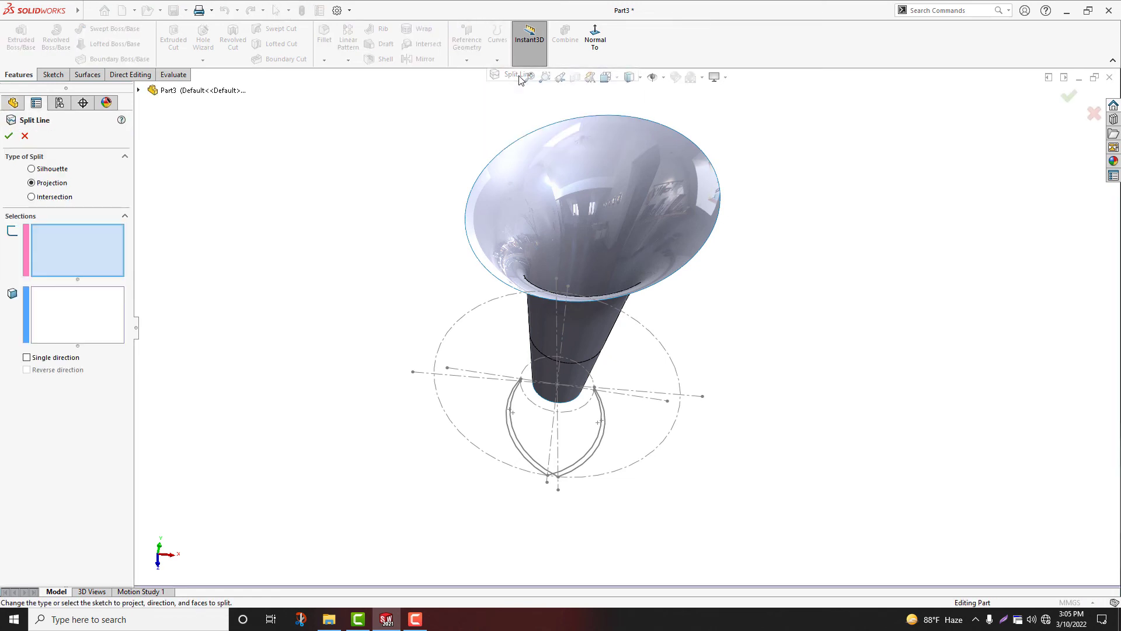
{"action": "left_click", "coordinate": [524, 455]}
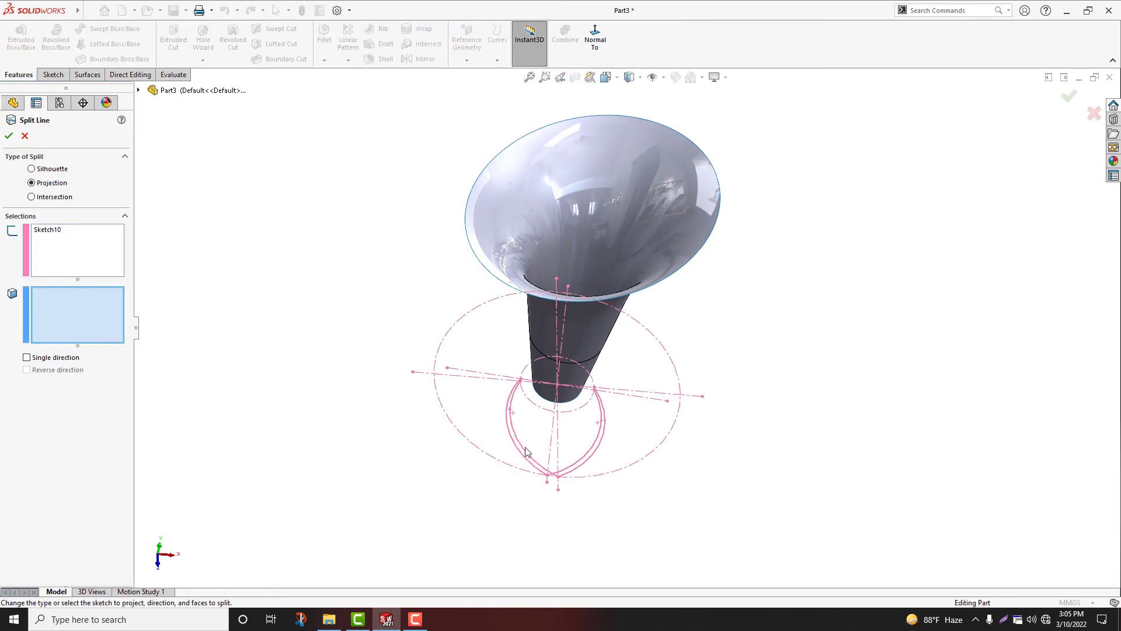
{"action": "left_click", "coordinate": [707, 232]}
{"action": "middle_click_drag", "start_coordinate": [759, 343], "coordinate": [777, 309]}
{"action": "middle_click_drag", "start_coordinate": [578, 479], "coordinate": [557, 148]}
- Pattern the petal-shaped split line around the circular base edge with 12 equally spaced instances over 360 degrees
{"action": "left_click", "coordinate": [351, 61]}
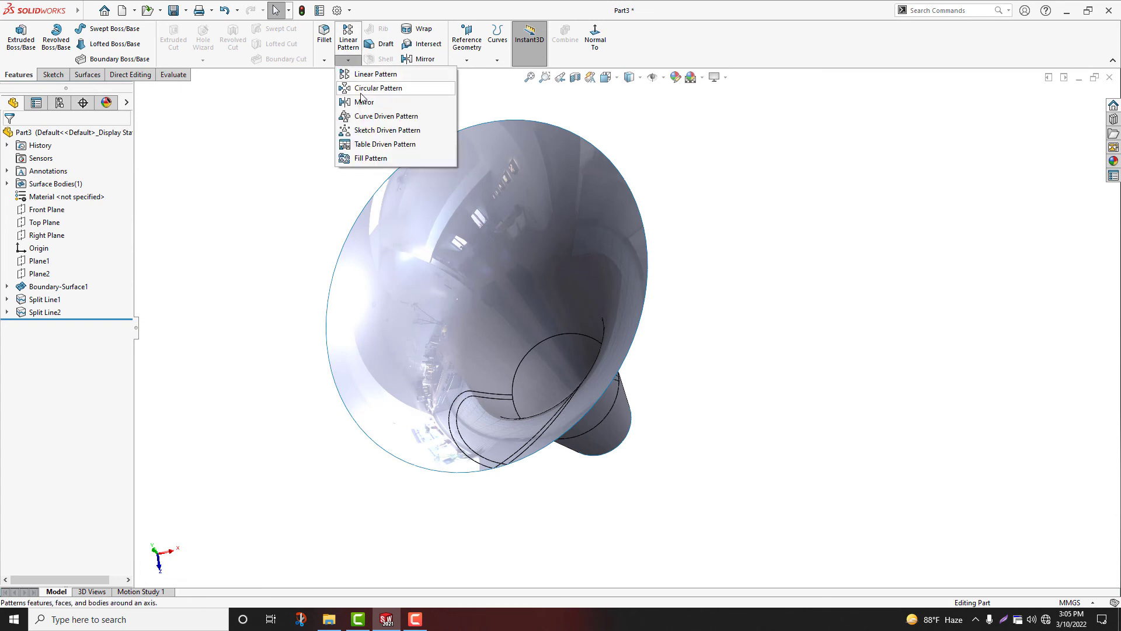
{"action": "left_click", "coordinate": [380, 89]}
{"action": "middle_click_drag", "start_coordinate": [438, 483], "coordinate": [506, 432]}
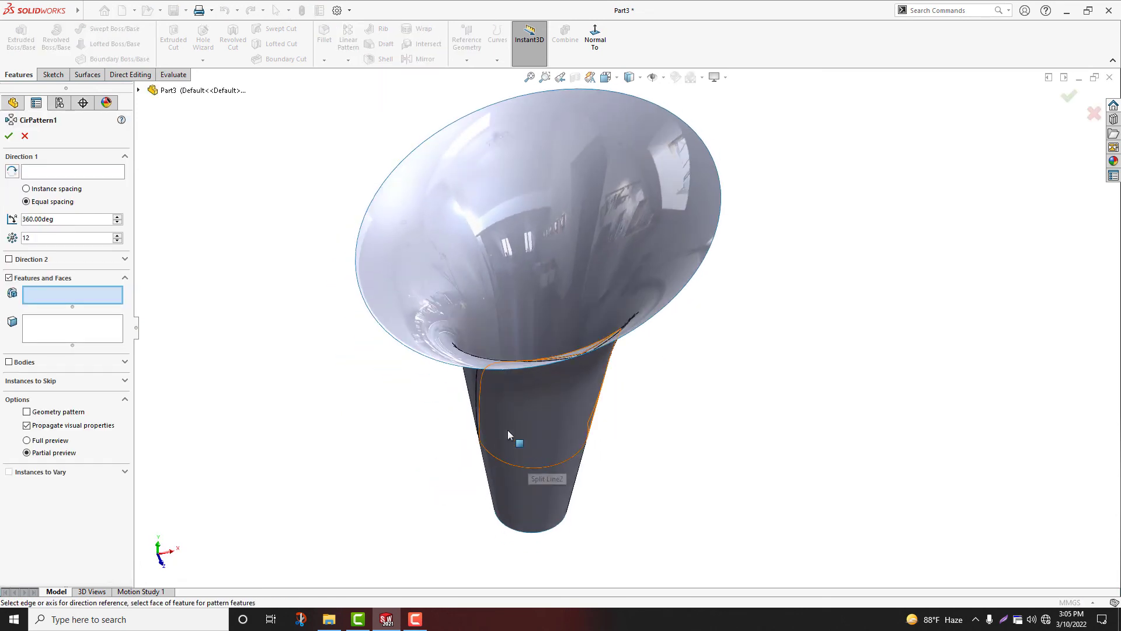
{"action": "left_click", "coordinate": [139, 90]}
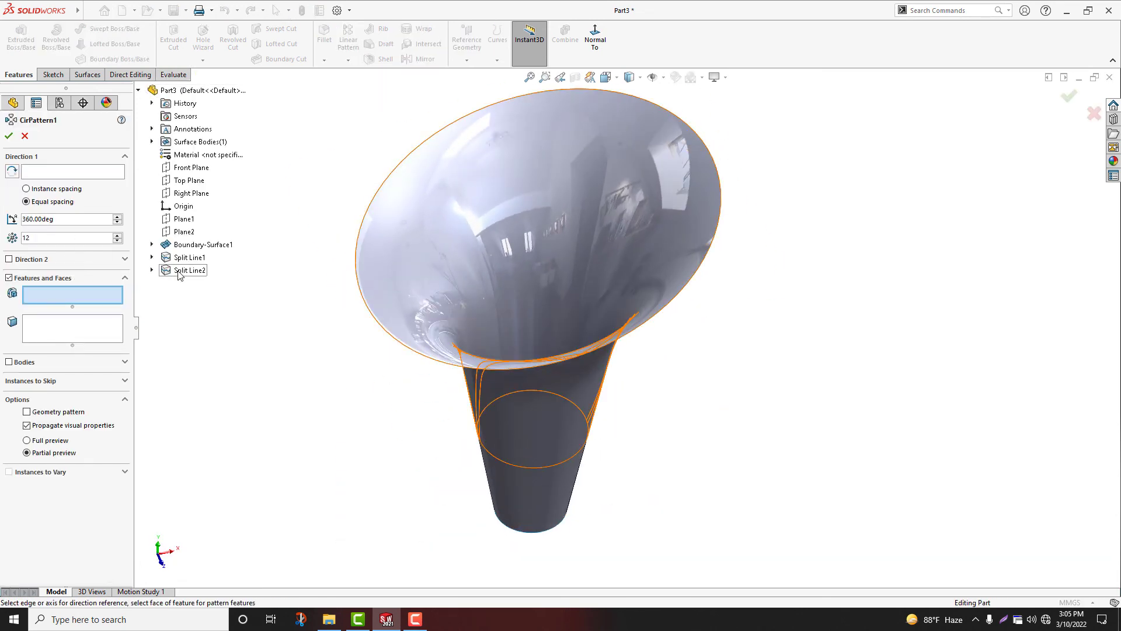
{"action": "left_click", "coordinate": [180, 270]}
{"action": "scroll", "coordinate": [358, 408], "scroll_direction": "up", "scroll_amount": 2}
{"action": "middle_click_drag", "start_coordinate": [358, 408], "coordinate": [433, 426]}
{"action": "left_click", "coordinate": [56, 170]}
{"action": "middle_click_drag", "start_coordinate": [422, 374], "coordinate": [507, 379]}
{"action": "left_click", "coordinate": [492, 482]}
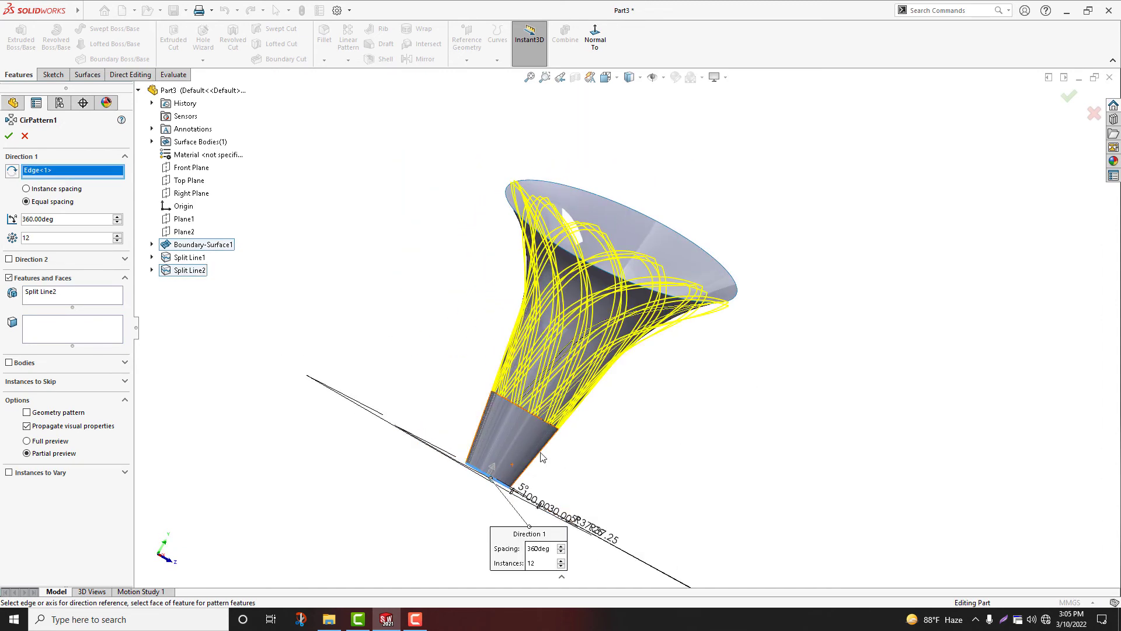
{"action": "middle_click_drag", "start_coordinate": [492, 482], "coordinate": [465, 467]}
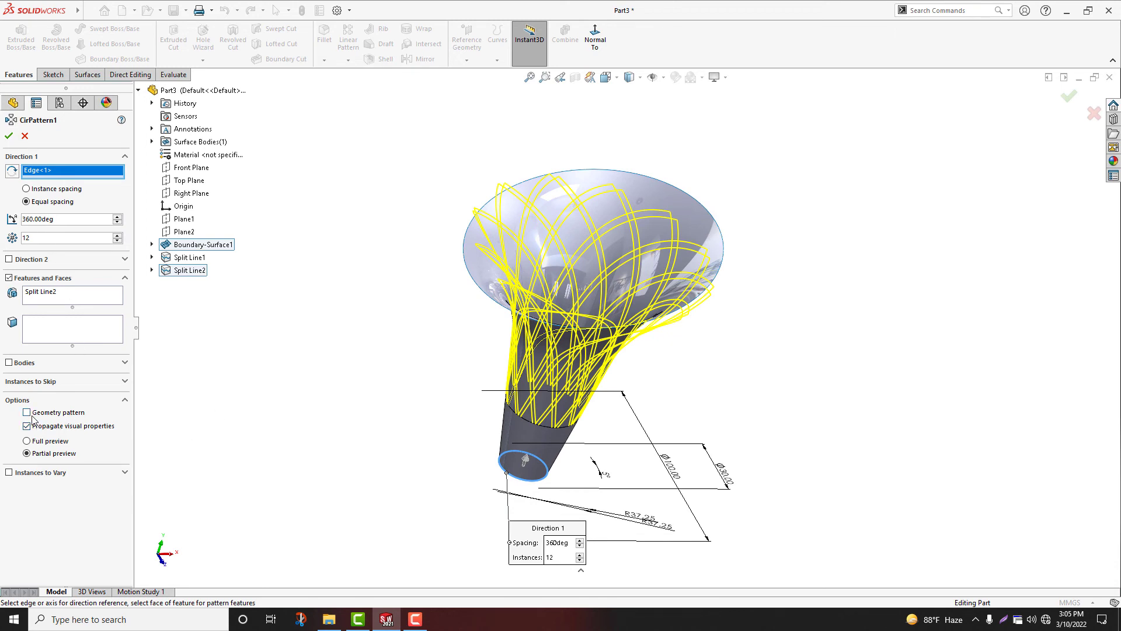
{"action": "left_click", "coordinate": [6, 139]}
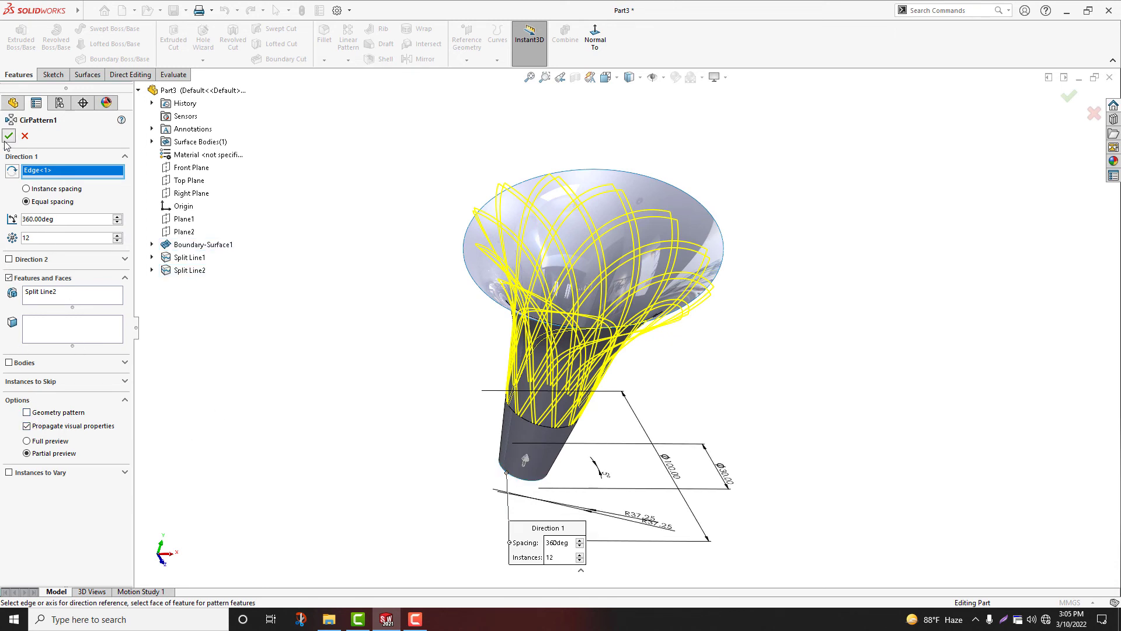
- Delete all the faces between the crossing petal strips around the flared surface, keeping the lattice strips and the solid base band
{"action": "left_click", "coordinate": [86, 79]}
{"action": "middle_click_drag", "start_coordinate": [527, 359], "coordinate": [558, 358]}
{"action": "left_click", "coordinate": [377, 33]}
{"action": "scroll", "coordinate": [670, 334], "scroll_direction": "down", "scroll_amount": 2}
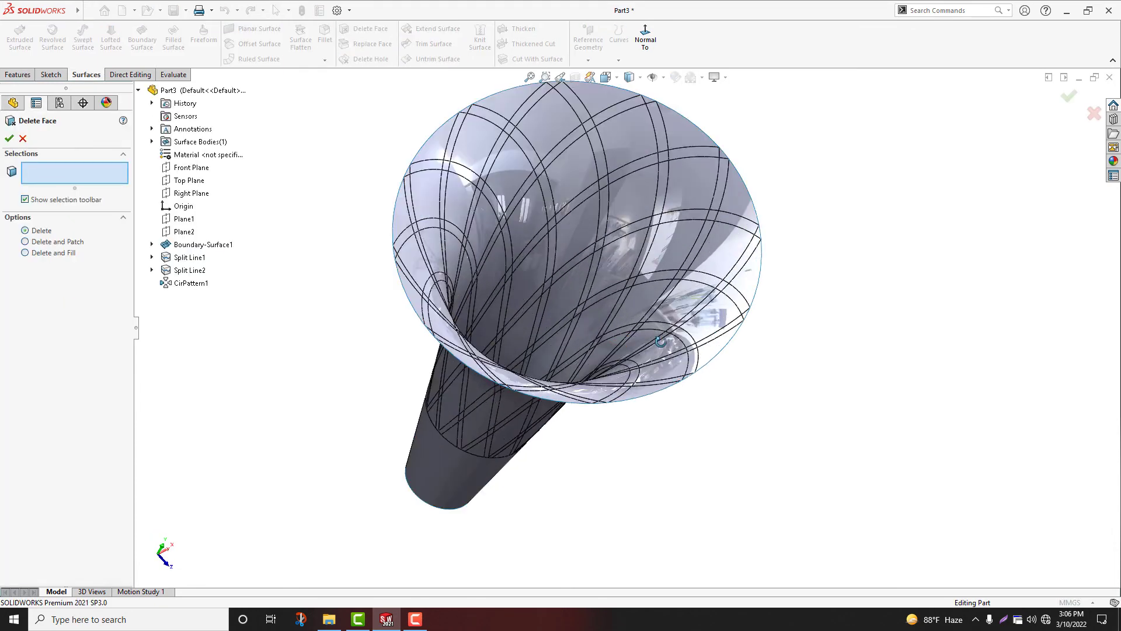
{"action": "middle_click_drag", "start_coordinate": [677, 328], "coordinate": [691, 253]}
{"action": "scroll", "coordinate": [549, 449], "scroll_direction": "down", "scroll_amount": 2}
{"action": "left_click", "coordinate": [382, 403]}
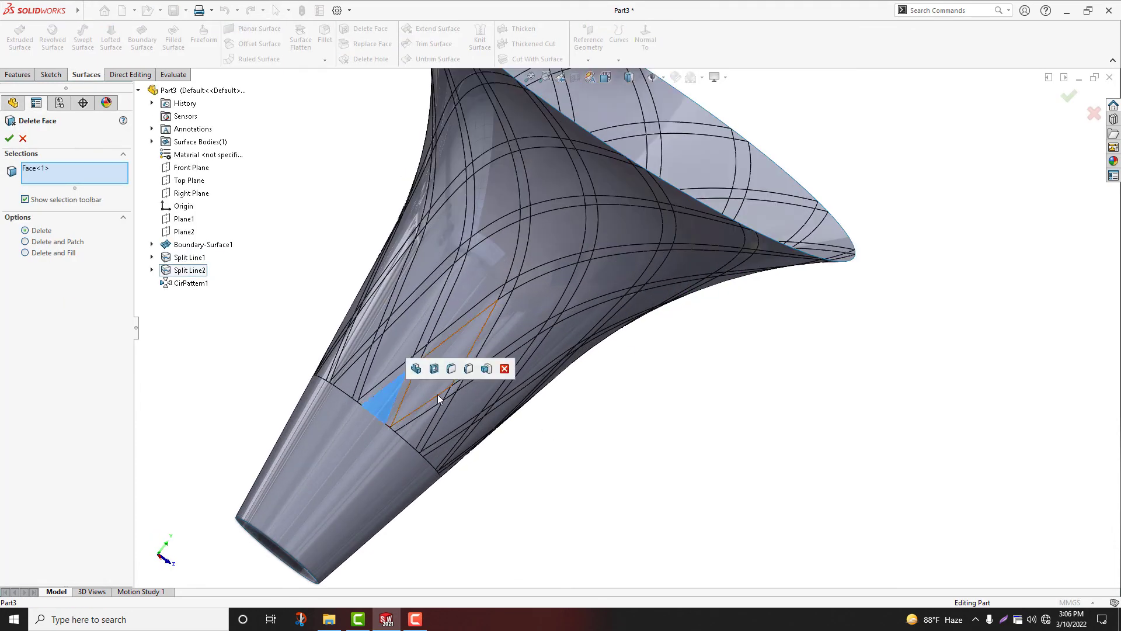
{"action": "left_click", "coordinate": [444, 351]}
{"action": "left_click", "coordinate": [477, 297]}
{"action": "left_click", "coordinate": [555, 240]}
{"action": "left_click", "coordinate": [555, 175]}
{"action": "left_click", "coordinate": [597, 174]}
{"action": "middle_click_drag", "start_coordinate": [619, 246], "coordinate": [584, 216]}
{"action": "left_click", "coordinate": [529, 331]}
{"action": "left_click", "coordinate": [412, 403]}
{"action": "middle_click_drag", "start_coordinate": [497, 342], "coordinate": [529, 350]}
{"action": "left_click", "coordinate": [538, 250]}
{"action": "left_click", "coordinate": [390, 480]}
{"action": "left_click", "coordinate": [655, 277]}
{"action": "left_click", "coordinate": [660, 219]}
{"action": "left_click", "coordinate": [636, 168]}
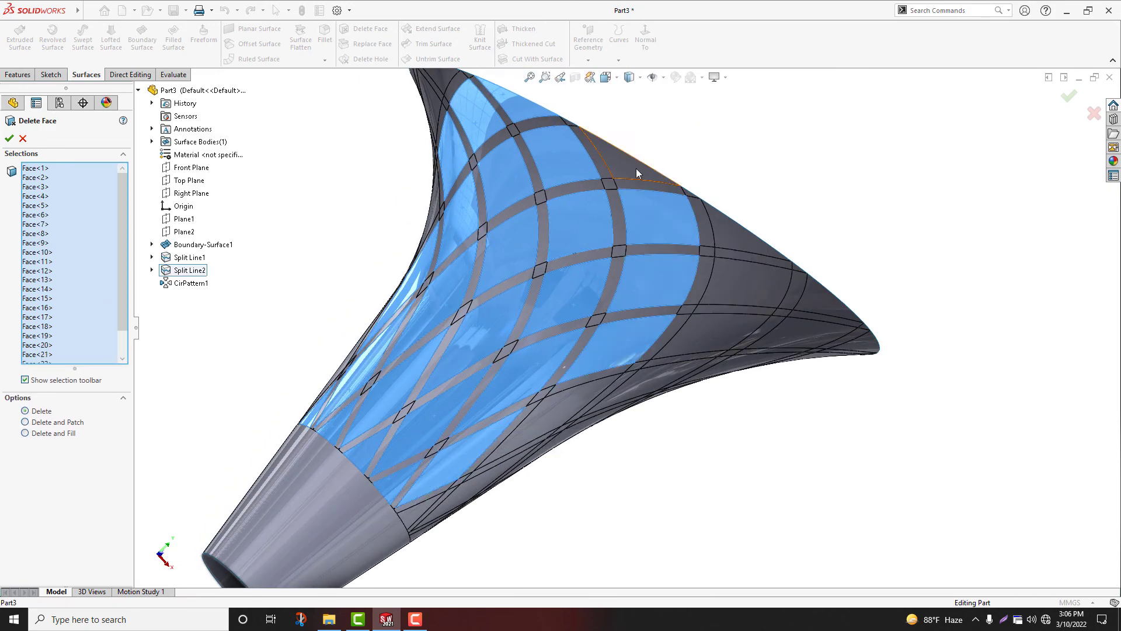
{"action": "left_click", "coordinate": [742, 233]}
{"action": "middle_click_drag", "start_coordinate": [741, 232], "coordinate": [695, 257]}
{"action": "left_click", "coordinate": [617, 401]}
{"action": "left_click", "coordinate": [765, 321]}
{"action": "middle_click_drag", "start_coordinate": [759, 327], "coordinate": [600, 321]}
{"action": "left_click", "coordinate": [601, 321]}
{"action": "left_click", "coordinate": [650, 333]}
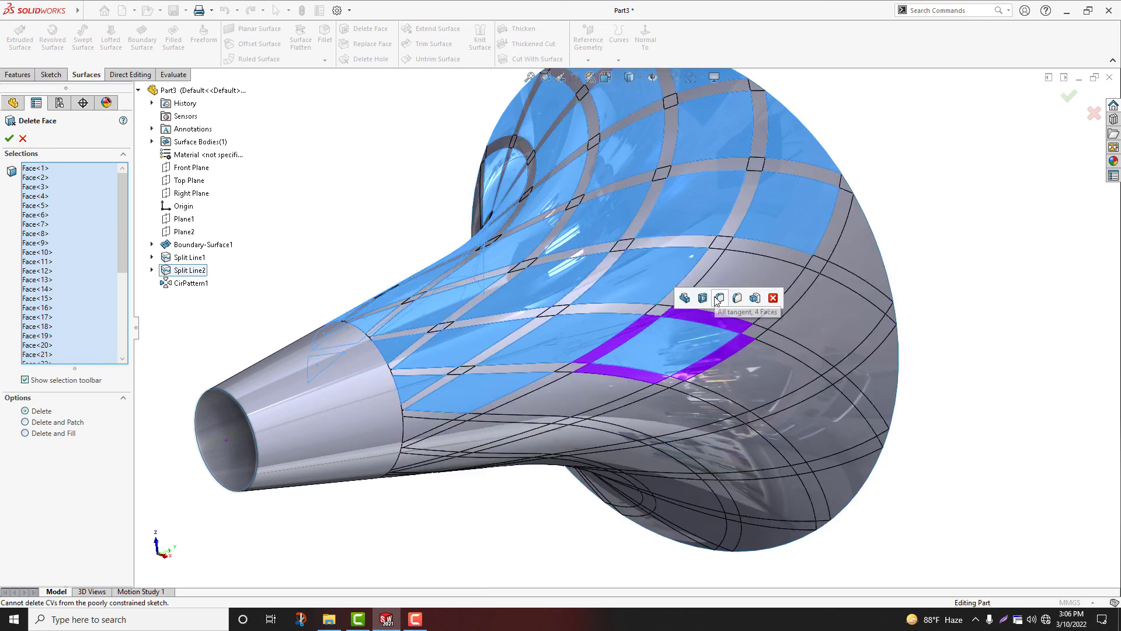
{"action": "left_click", "coordinate": [756, 267]}
{"action": "middle_click_drag", "start_coordinate": [444, 432], "coordinate": [392, 420]}
{"action": "left_click", "coordinate": [391, 421]}
{"action": "left_click", "coordinate": [506, 413]}
{"action": "left_click", "coordinate": [649, 385]}
{"action": "left_click", "coordinate": [733, 339]}
{"action": "middle_click_drag", "start_coordinate": [793, 267], "coordinate": [777, 222]}
{"action": "left_click", "coordinate": [381, 440]}
{"action": "left_click", "coordinate": [735, 418]}
{"action": "middle_click_drag", "start_coordinate": [800, 526], "coordinate": [777, 403]}
{"action": "scroll", "coordinate": [623, 330], "scroll_direction": "up", "scroll_amount": 2}
{"action": "left_click", "coordinate": [623, 331]}
{"action": "left_click", "coordinate": [438, 419]}
{"action": "middle_click_drag", "start_coordinate": [492, 425], "coordinate": [432, 397]}
{"action": "left_click", "coordinate": [409, 393]}
{"action": "left_click", "coordinate": [570, 345]}
{"action": "left_click", "coordinate": [681, 230]}
{"action": "left_click", "coordinate": [611, 361]}
{"action": "middle_click_drag", "start_coordinate": [514, 402], "coordinate": [650, 312]}
{"action": "left_click", "coordinate": [650, 312]}
{"action": "left_click", "coordinate": [559, 394]}
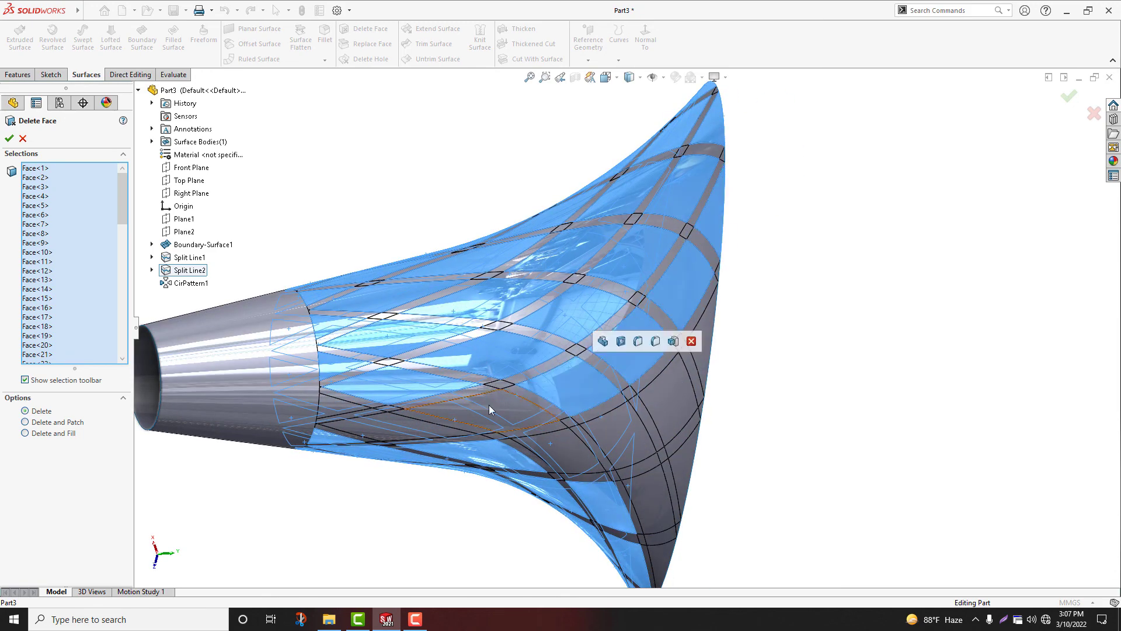
{"action": "left_click", "coordinate": [488, 409]}
{"action": "middle_click_drag", "start_coordinate": [310, 438], "coordinate": [353, 393]}
{"action": "left_click", "coordinate": [665, 338]}
{"action": "left_click", "coordinate": [559, 425]}
{"action": "left_click", "coordinate": [672, 432]}
{"action": "left_click", "coordinate": [694, 481]}
{"action": "scroll", "coordinate": [693, 481], "scroll_direction": "up", "scroll_amount": 3}
{"action": "middle_click_drag", "start_coordinate": [693, 482], "coordinate": [753, 474]}
{"action": "middle_click_drag", "start_coordinate": [480, 385], "coordinate": [550, 526]}
- Thicken the lattice surface by 1.5 mm to both sides
{"action": "left_click", "coordinate": [535, 32]}
{"action": "middle_click_drag", "start_coordinate": [631, 497], "coordinate": [638, 463]}
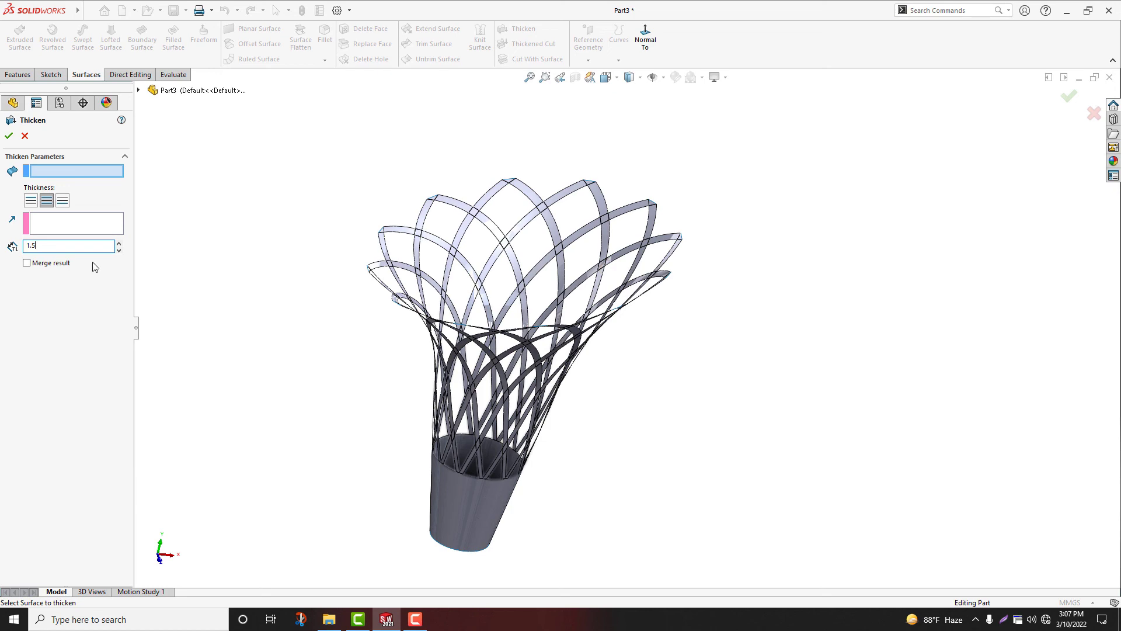
{"action": "left_click", "coordinate": [468, 497]}
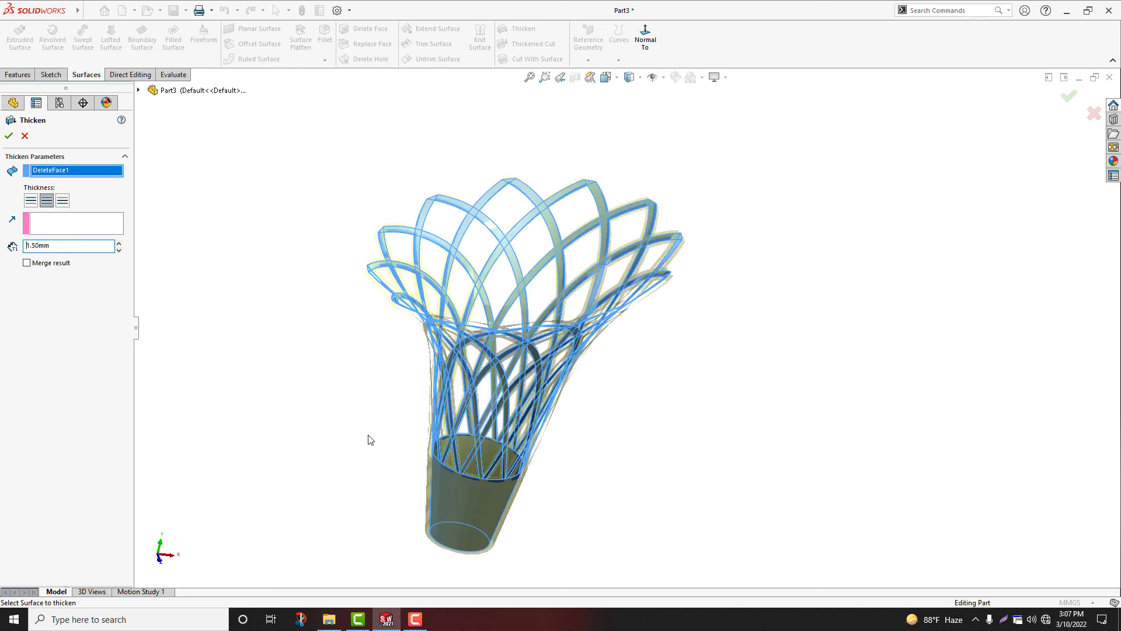
{"action": "left_click", "coordinate": [9, 137]}
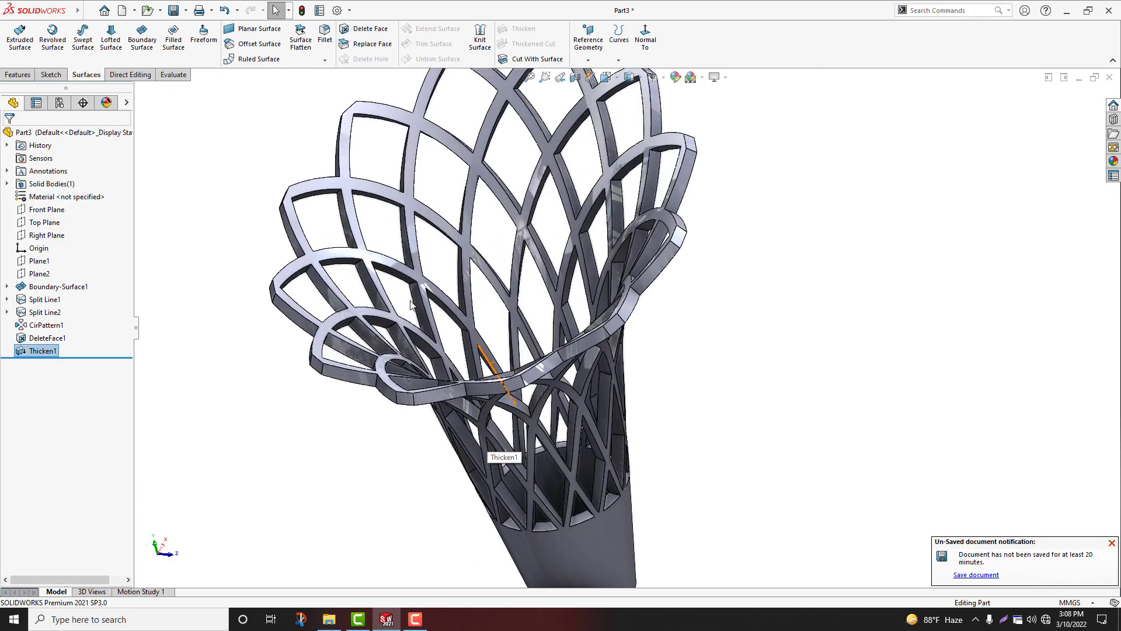
- Fillet the edges of the lattice's inner face with a 0.5 mm radius
{"action": "middle_click_drag", "start_coordinate": [411, 304], "coordinate": [330, 403]}
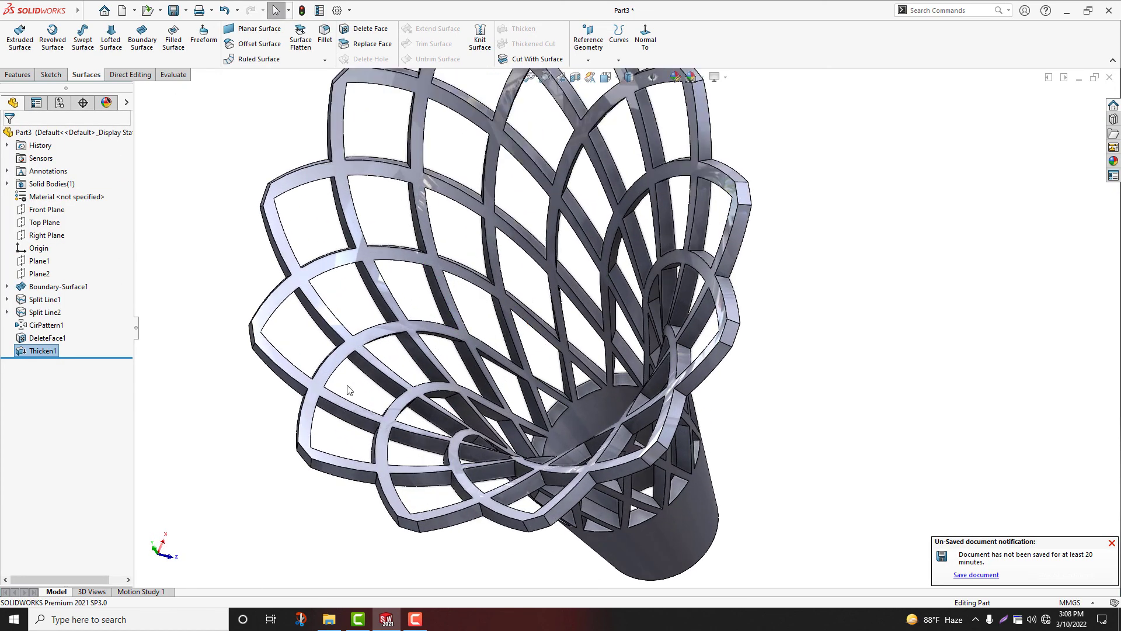
{"action": "left_click", "coordinate": [311, 400]}
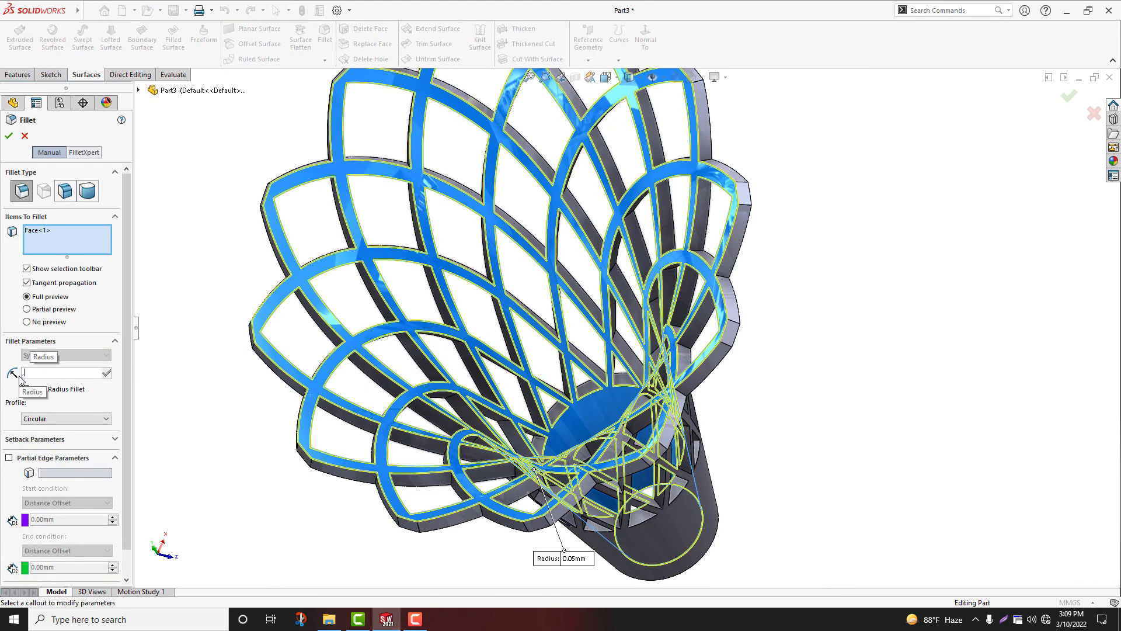
{"action": "type", "text": ".5"}
{"action": "key", "text": "Return"}
{"action": "left_click", "coordinate": [9, 138]}
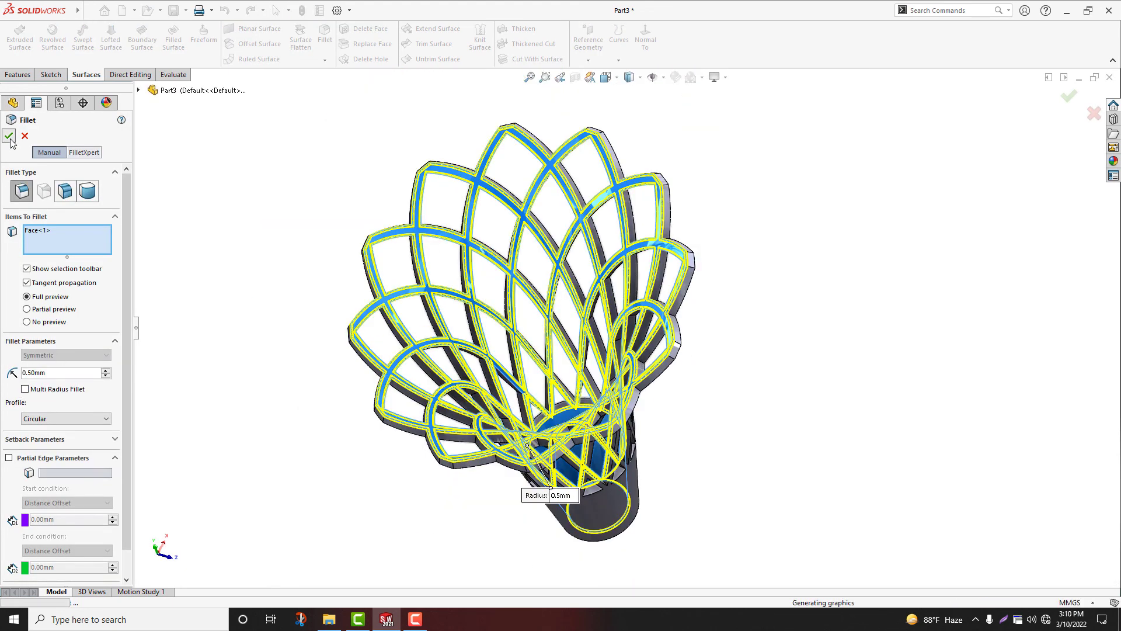
- Set the model's display style to shaded without edges
{"action": "left_click", "coordinate": [638, 77]}
{"action": "left_click", "coordinate": [629, 110]}
{"action": "mouse_move", "coordinate": [624, 330]}
{"action": "middle_mouse_down"}
{"action": "mouse_move", "coordinate": [623, 370]}
{"action": "mouse_move", "coordinate": [874, 330]}
{"action": "mouse_move", "coordinate": [806, 447]}
{"action": "middle_mouse_up"}
- Apply the first titanium appearance from the metal appearances to the lattice model
{"action": "left_click", "coordinate": [1114, 162]}
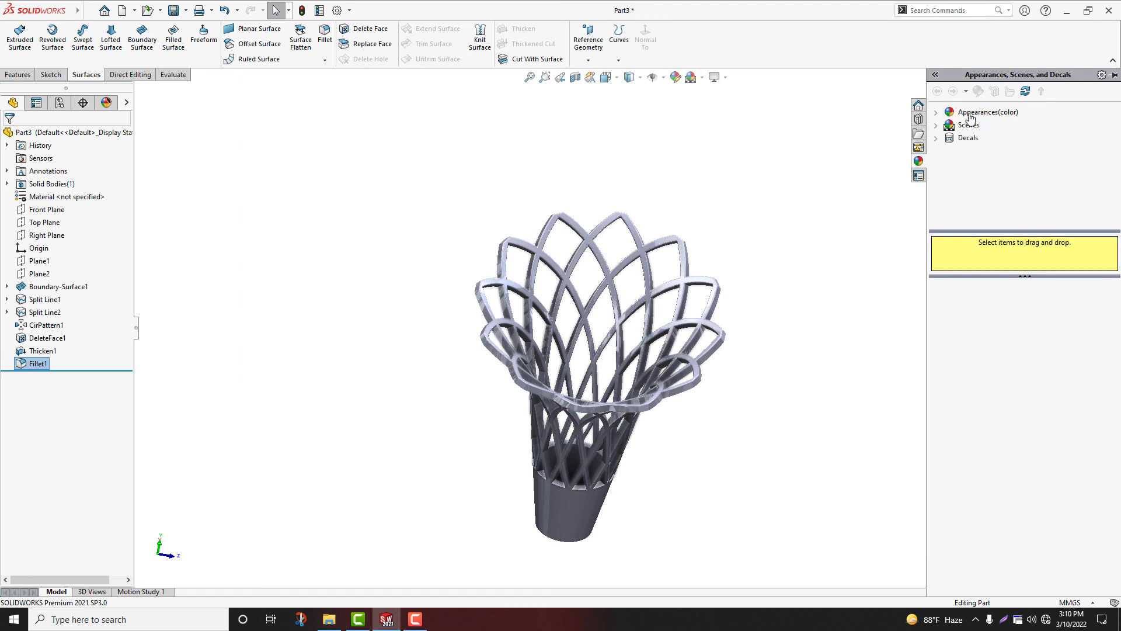
{"action": "left_click", "coordinate": [952, 138]}
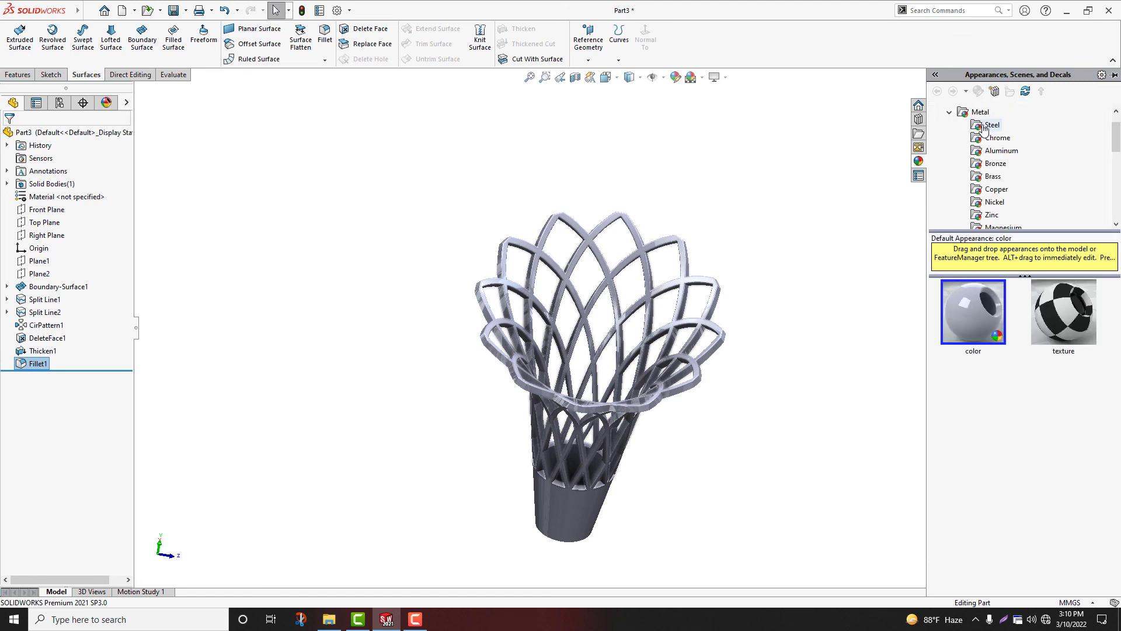
{"action": "left_click", "coordinate": [987, 125]}
{"action": "scroll", "coordinate": [999, 181], "scroll_direction": "down", "scroll_amount": 1}
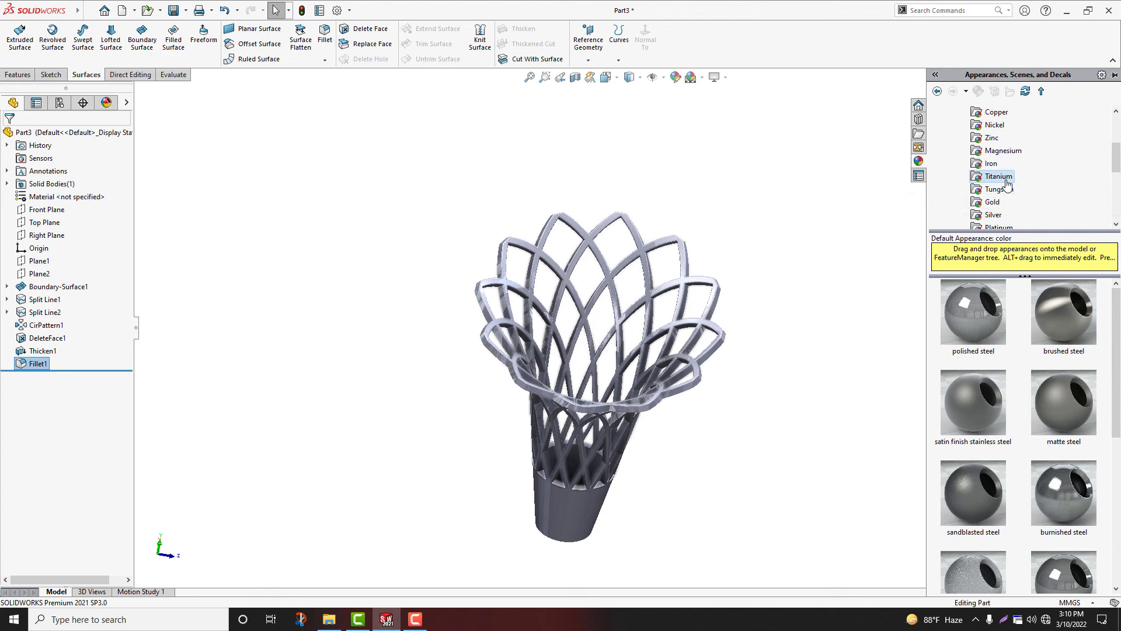
{"action": "left_click", "coordinate": [1006, 180]}
{"action": "left_click_drag", "start_coordinate": [984, 319], "coordinate": [590, 499]}
{"action": "mouse_move", "coordinate": [590, 500]}
{"action": "middle_mouse_down"}
{"action": "mouse_move", "coordinate": [639, 493]}
{"action": "mouse_move", "coordinate": [652, 466]}
{"action": "mouse_move", "coordinate": [597, 518]}
{"action": "middle_mouse_up"}
{"action": "scroll", "coordinate": [676, 461], "scroll_direction": "down", "scroll_amount": 3}
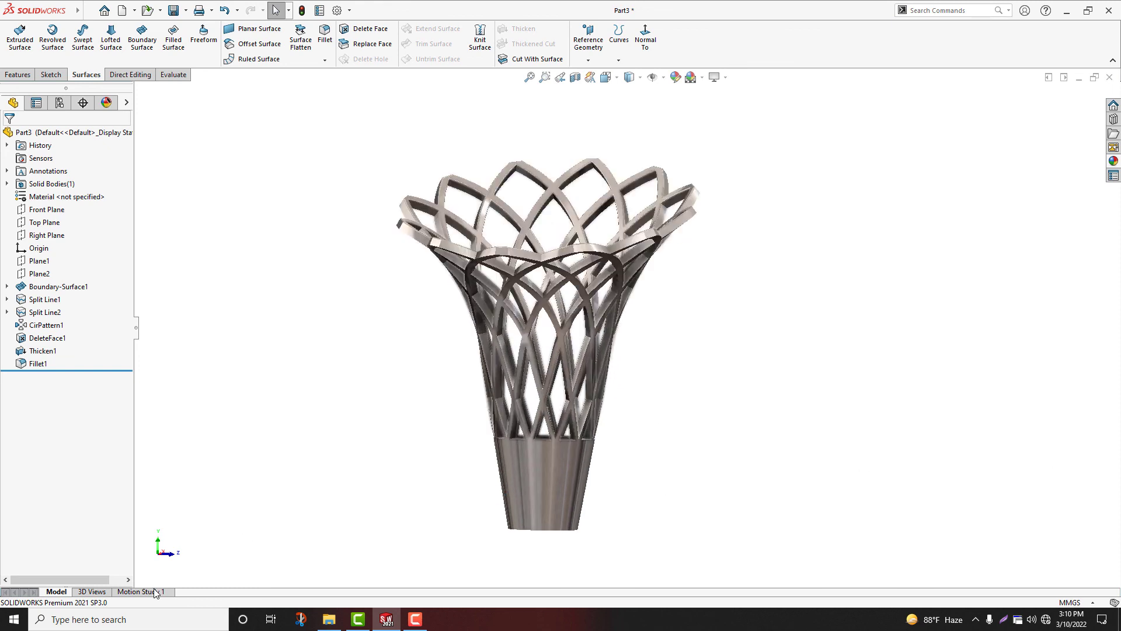
- Set up a motion study animation rotating the model clockwise about the Y-axis with 0.6 rotations and a 4-second duration
{"action": "left_click", "coordinate": [140, 591]}
{"action": "left_click", "coordinate": [281, 432]}
{"action": "left_click", "coordinate": [596, 433]}
{"action": "type", "text": ".6"}
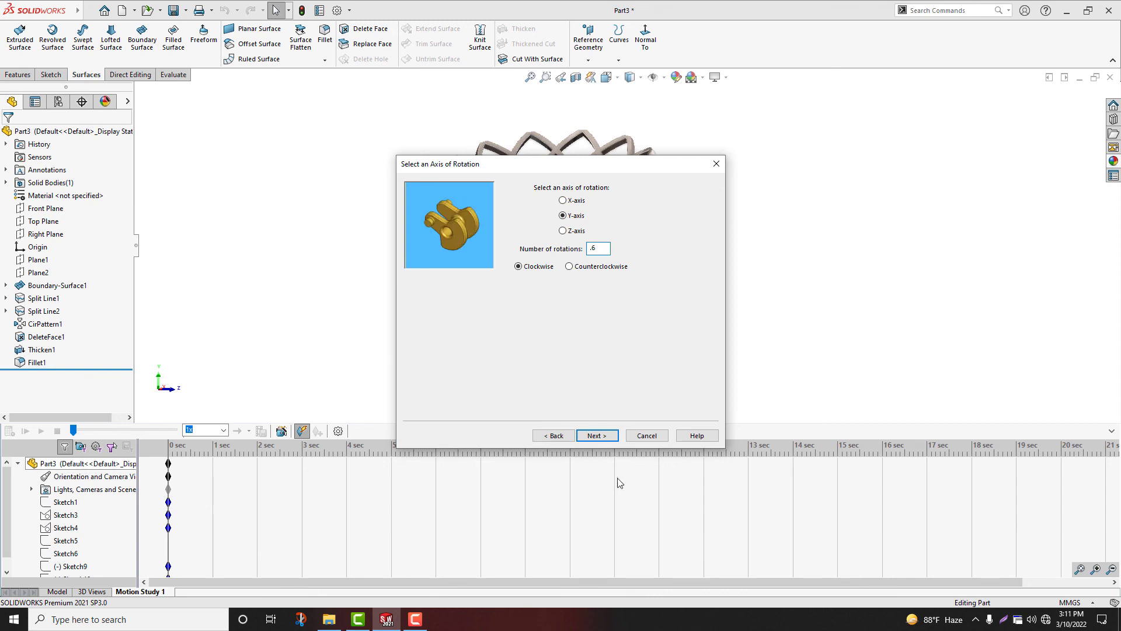
{"action": "left_click", "coordinate": [597, 435]}
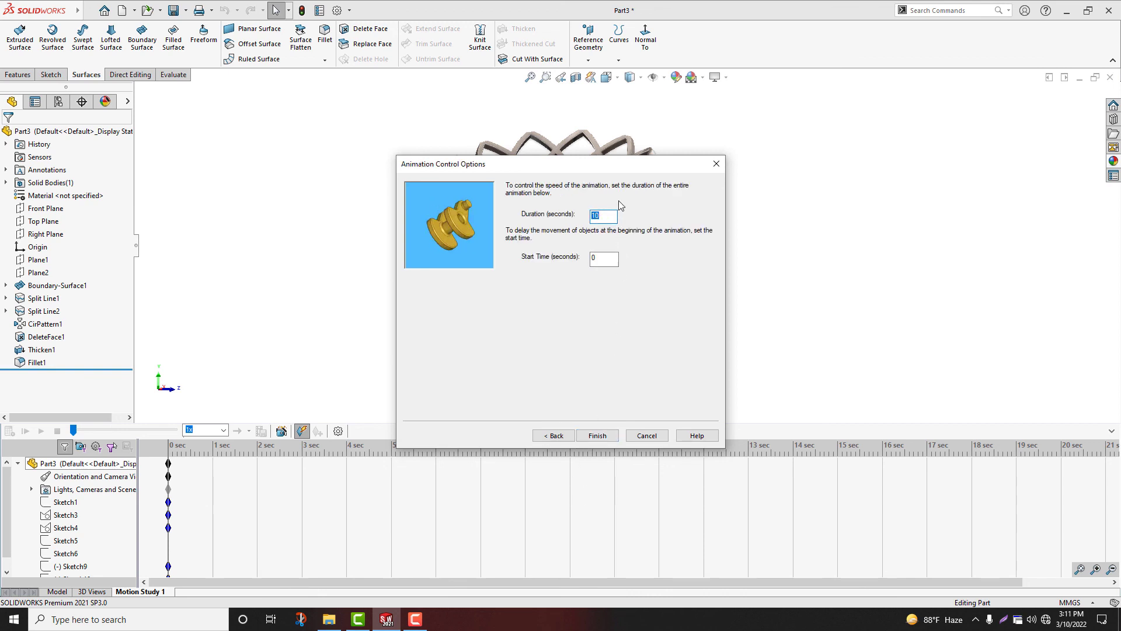
{"action": "type", "text": "4"}
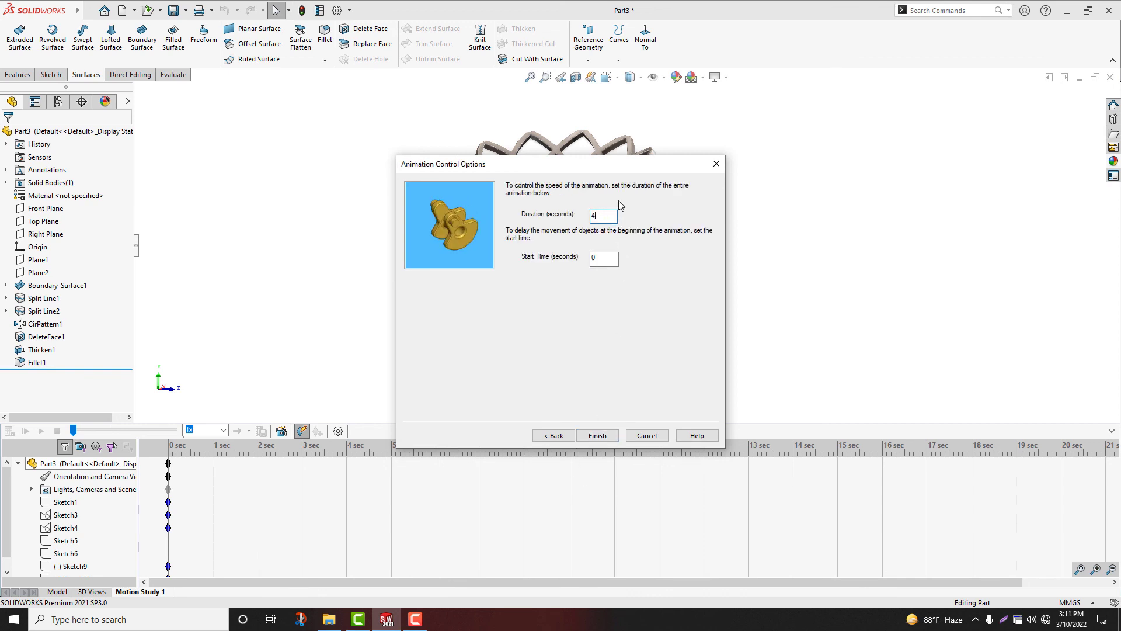